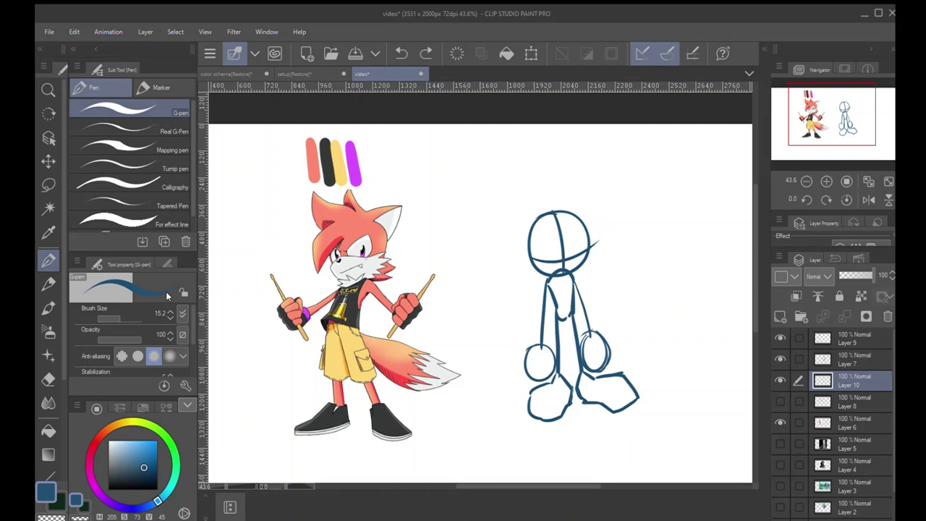
Hide and show the base-figure sketch on Layer 7, and try a stroke above its head before undoing it
{"action": "left_click", "coordinate": [778, 356]}
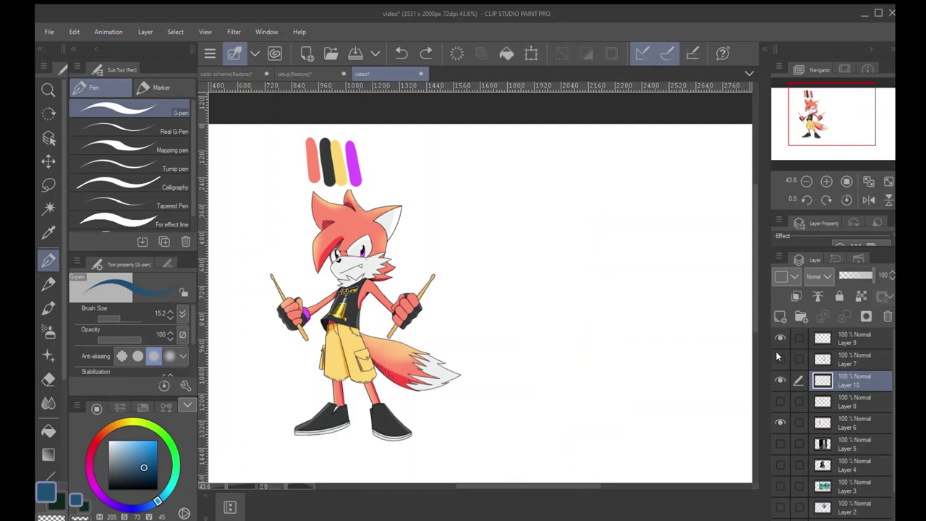
{"action": "left_click", "coordinate": [778, 356]}
{"action": "mouse_move", "coordinate": [581, 180]}
{"action": "left_mouse_down"}
{"action": "mouse_move", "coordinate": [670, 227]}
{"action": "mouse_move", "coordinate": [527, 174]}
{"action": "left_mouse_up"}
{"action": "key", "text": "ctrl+z"}
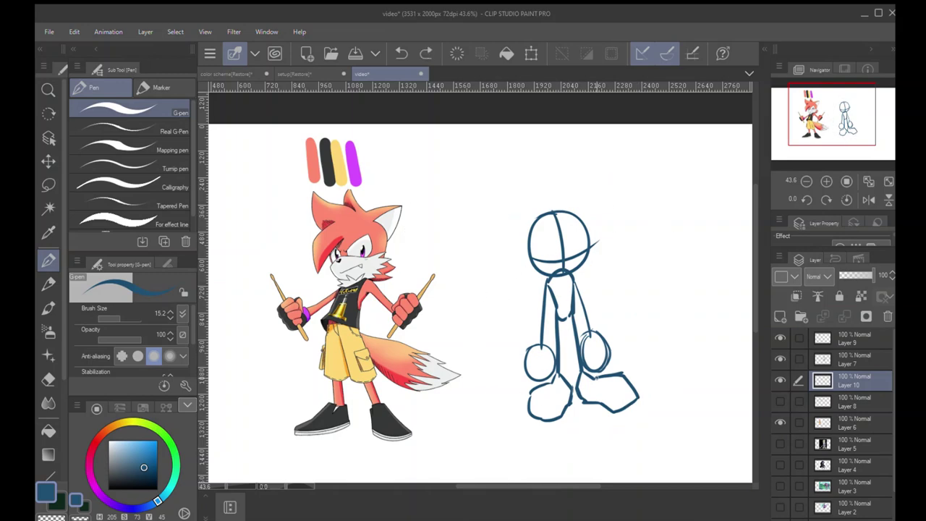
Circle the whole fox character with a blue G-pen stroke and undo the circle
{"action": "mouse_move", "coordinate": [387, 166]}
{"action": "left_mouse_down"}
{"action": "mouse_move", "coordinate": [347, 199]}
{"action": "mouse_move", "coordinate": [506, 362]}
{"action": "mouse_move", "coordinate": [246, 228]}
{"action": "left_mouse_up"}
{"action": "key", "text": "ctrl+z"}
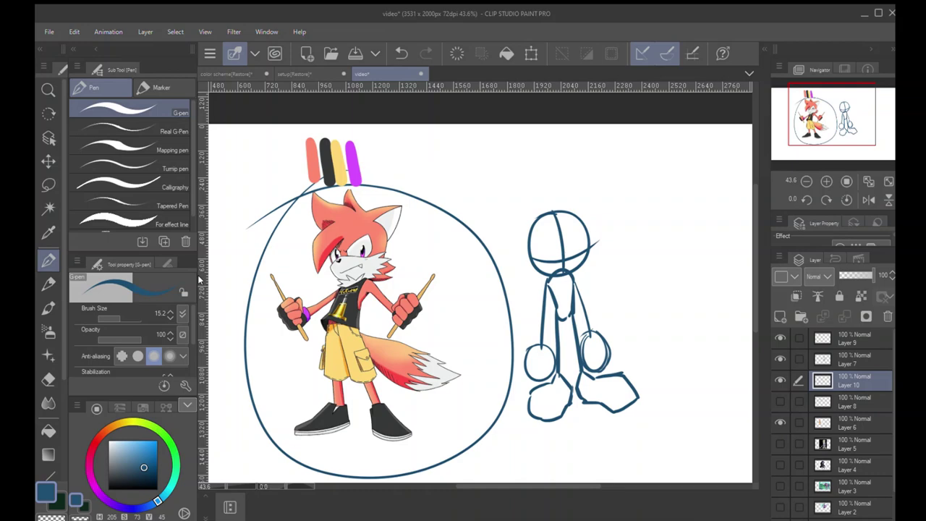
{"action": "key", "text": "ctrl+z"}
Outline the fox's two hands and drumsticks in blue, and undo both outlines
{"action": "mouse_move", "coordinate": [385, 337]}
{"action": "left_mouse_down"}
{"action": "mouse_move", "coordinate": [417, 325]}
{"action": "mouse_move", "coordinate": [438, 268]}
{"action": "mouse_move", "coordinate": [411, 285]}
{"action": "mouse_move", "coordinate": [382, 338]}
{"action": "left_mouse_up"}
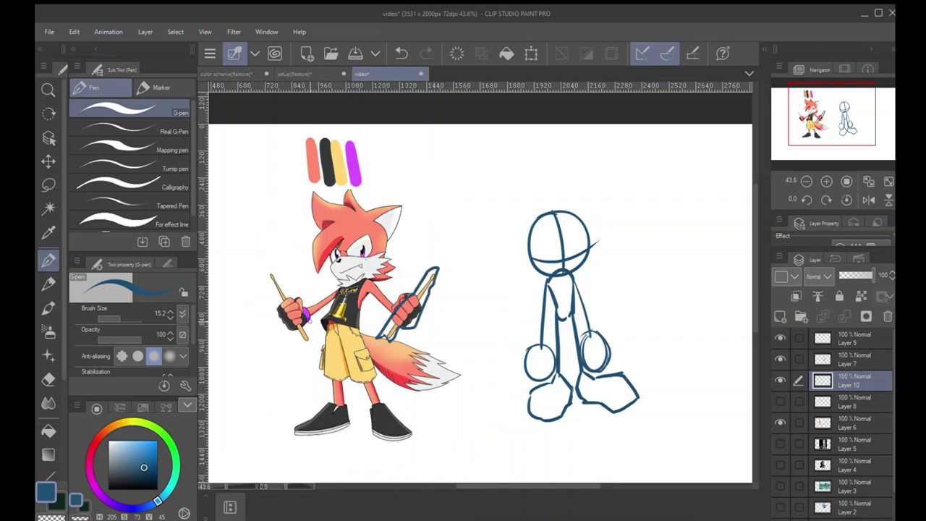
{"action": "mouse_move", "coordinate": [271, 289]}
{"action": "left_mouse_down"}
{"action": "mouse_move", "coordinate": [261, 282]}
{"action": "mouse_move", "coordinate": [311, 327]}
{"action": "left_mouse_up"}
{"action": "key", "text": "ctrl+z"}
{"action": "key", "text": "ctrl+z"}
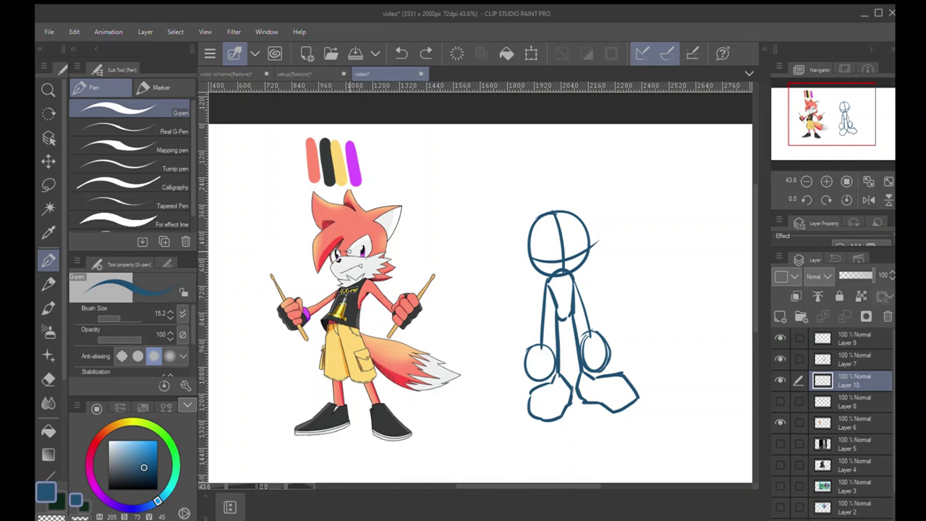
Trace the fox's hair and mark its face in blue, undoing the marks
{"action": "mouse_move", "coordinate": [362, 206]}
{"action": "left_mouse_down"}
{"action": "mouse_move", "coordinate": [347, 185]}
{"action": "mouse_move", "coordinate": [311, 187]}
{"action": "mouse_move", "coordinate": [326, 230]}
{"action": "mouse_move", "coordinate": [308, 266]}
{"action": "mouse_move", "coordinate": [317, 279]}
{"action": "mouse_move", "coordinate": [377, 210]}
{"action": "left_mouse_up"}
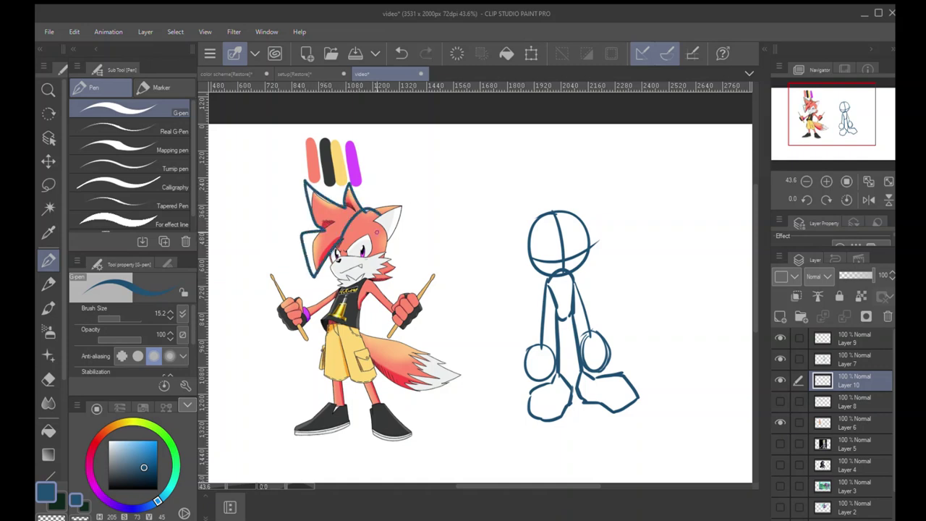
{"action": "key", "text": "ctrl+z"}
{"action": "key", "text": "ctrl+z"}
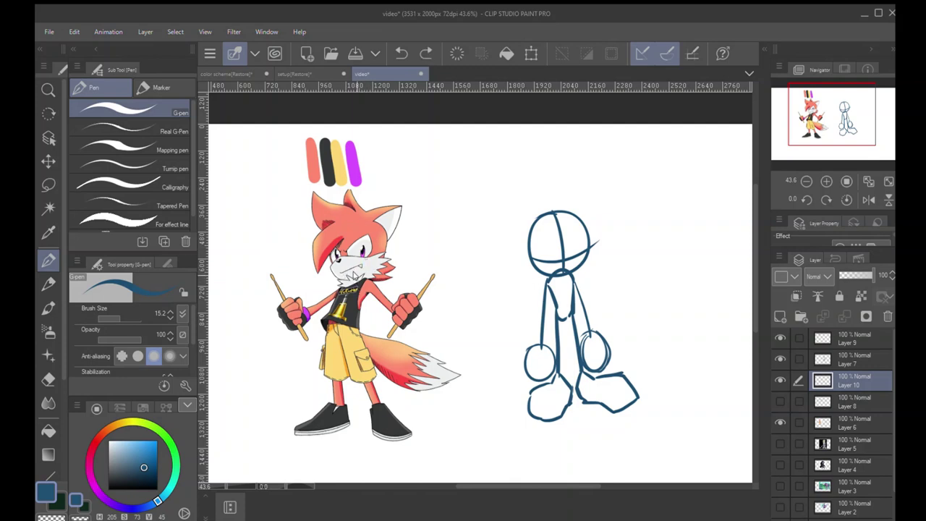
{"action": "mouse_move", "coordinate": [346, 254]}
{"action": "left_mouse_down"}
{"action": "mouse_move", "coordinate": [381, 227]}
{"action": "mouse_move", "coordinate": [356, 268]}
{"action": "mouse_move", "coordinate": [386, 246]}
{"action": "left_mouse_up"}
{"action": "key", "text": "ctrl+z"}
{"action": "key", "text": "ctrl+z"}
{"action": "key", "text": "ctrl+z"}
Circle the fox's head and upper body in blue and undo the circle
{"action": "left_click_drag", "start_coordinate": [336, 168], "coordinate": [256, 233]}
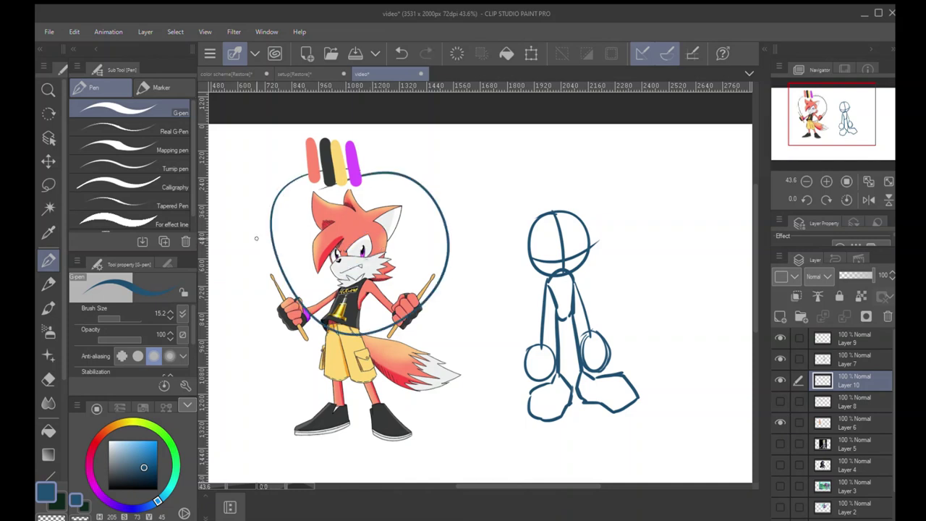
{"action": "key", "text": "ctrl+z"}
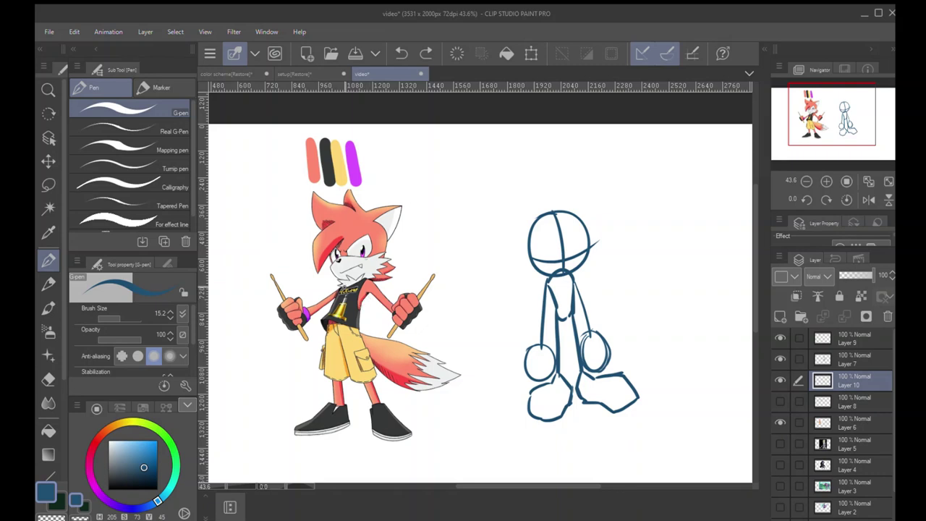
Mark the fox's shirt and circle its shorts and legs in blue, undoing each mark
{"action": "left_click_drag", "start_coordinate": [345, 290], "coordinate": [364, 277]}
{"action": "key", "text": "ctrl+z"}
{"action": "left_click_drag", "start_coordinate": [358, 312], "coordinate": [368, 293]}
{"action": "key", "text": "ctrl+z"}
{"action": "left_click_drag", "start_coordinate": [340, 329], "coordinate": [277, 366]}
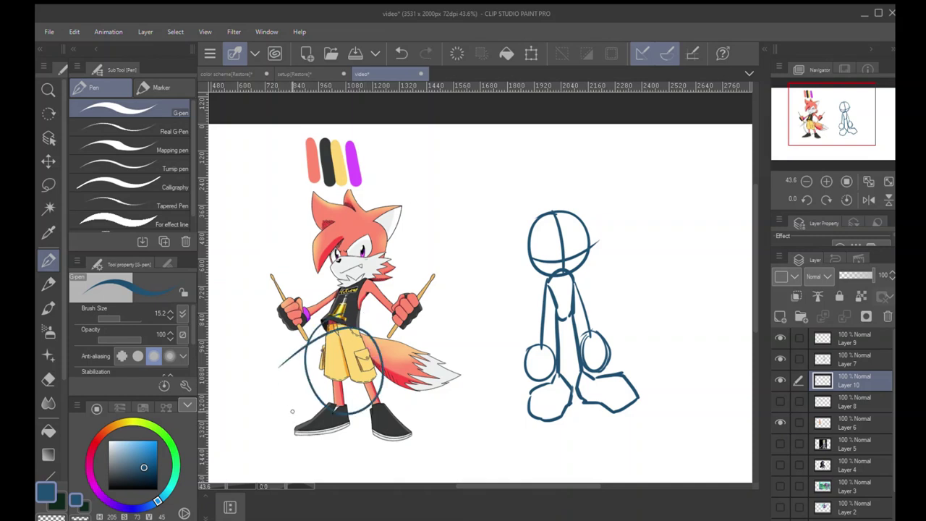
{"action": "key", "text": "ctrl+z"}
{"action": "key", "text": "ctrl+z"}
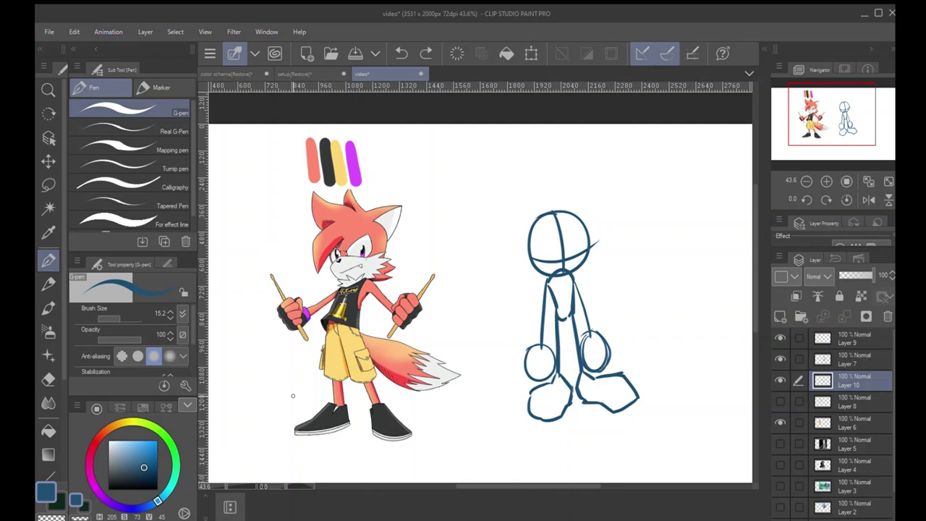
Circle the fox's gloved hands and mark one shoe in blue, undoing all the marks
{"action": "mouse_move", "coordinate": [293, 291]}
{"action": "left_mouse_down"}
{"action": "mouse_move", "coordinate": [276, 317]}
{"action": "mouse_move", "coordinate": [290, 340]}
{"action": "mouse_move", "coordinate": [273, 318]}
{"action": "left_mouse_up"}
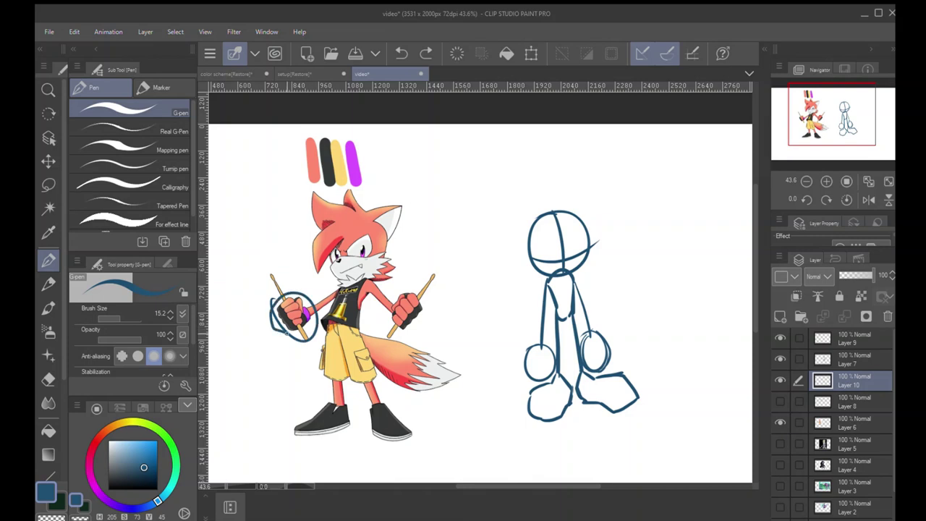
{"action": "mouse_move", "coordinate": [389, 298]}
{"action": "left_mouse_down"}
{"action": "mouse_move", "coordinate": [430, 308]}
{"action": "mouse_move", "coordinate": [378, 318]}
{"action": "left_mouse_up"}
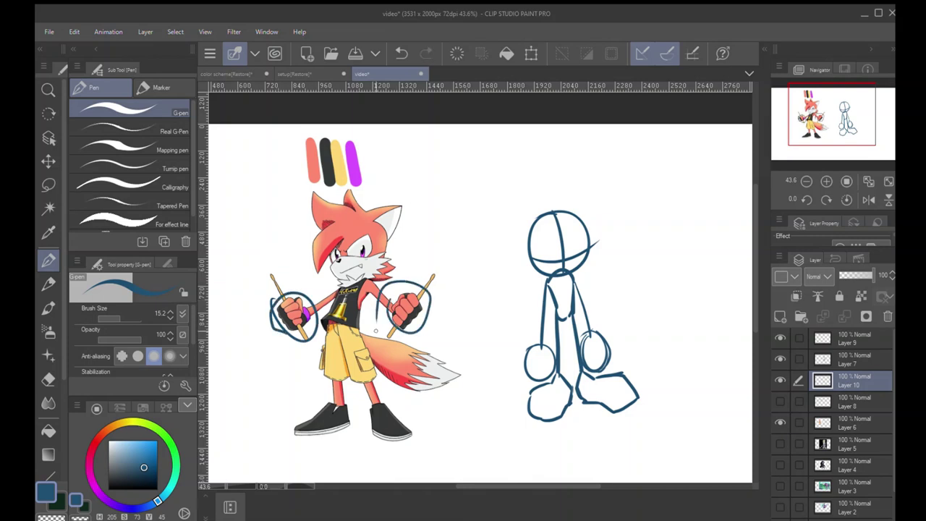
{"action": "key", "text": "ctrl+z"}
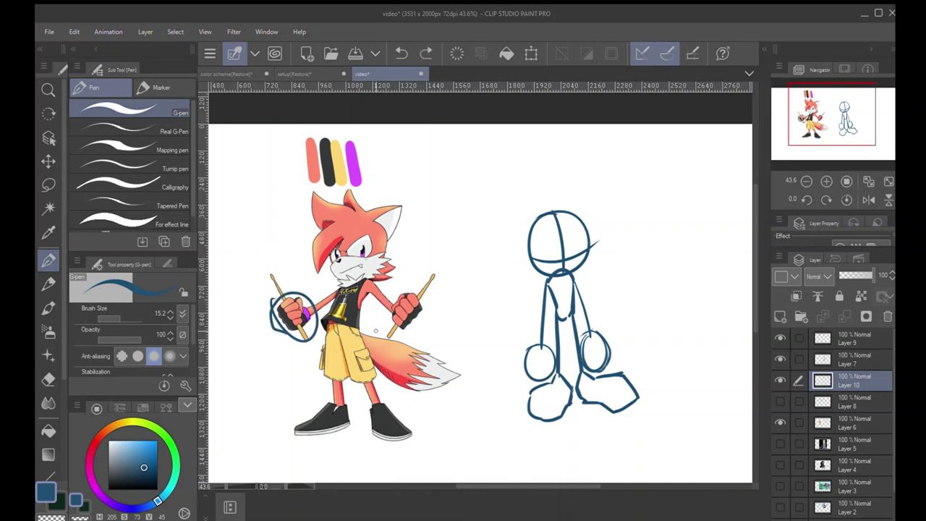
{"action": "key", "text": "ctrl+z"}
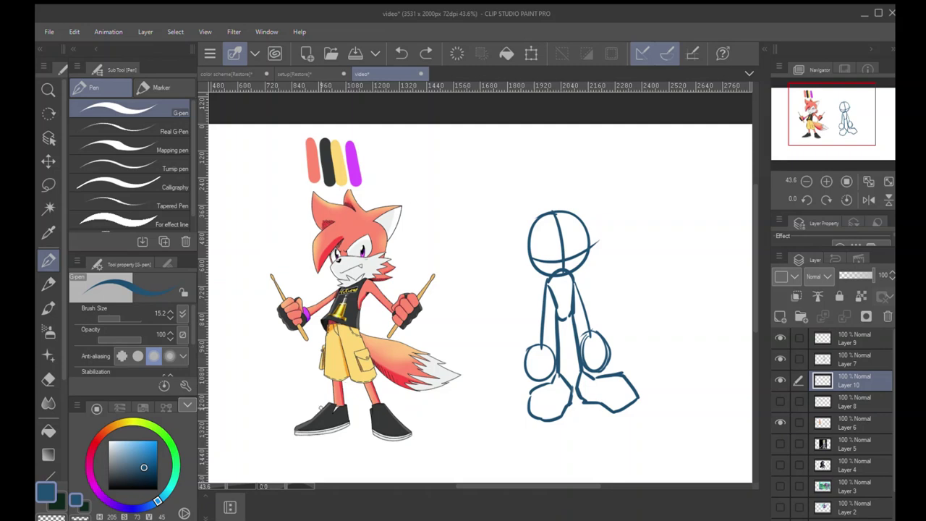
{"action": "mouse_move", "coordinate": [318, 398]}
{"action": "left_mouse_down"}
{"action": "mouse_move", "coordinate": [349, 404]}
{"action": "mouse_move", "coordinate": [313, 409]}
{"action": "left_mouse_up"}
{"action": "key", "text": "ctrl+z"}
Turn the coloured fox on Layer 6 into a solid black silhouette
{"action": "left_click", "coordinate": [839, 422]}
{"action": "key", "text": "ctrl+t"}
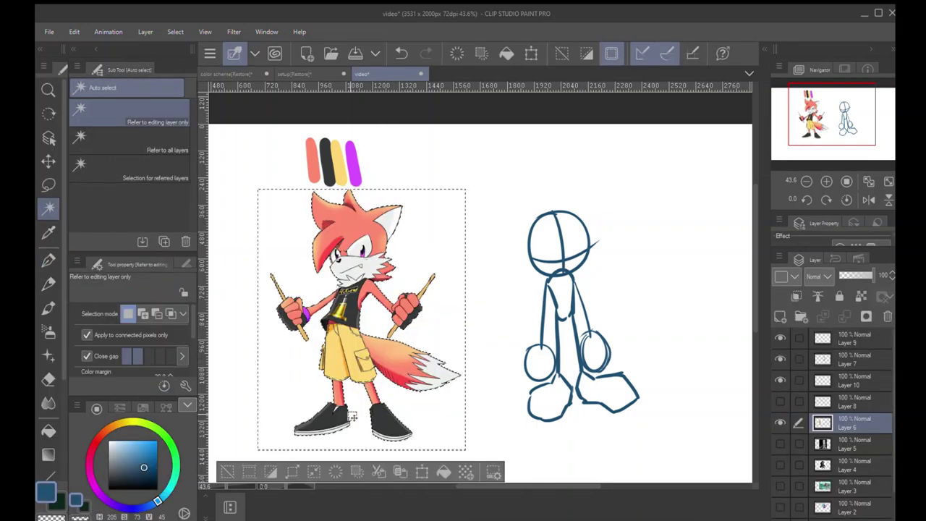
{"action": "key", "text": "m"}
{"action": "left_click", "coordinate": [708, 389]}
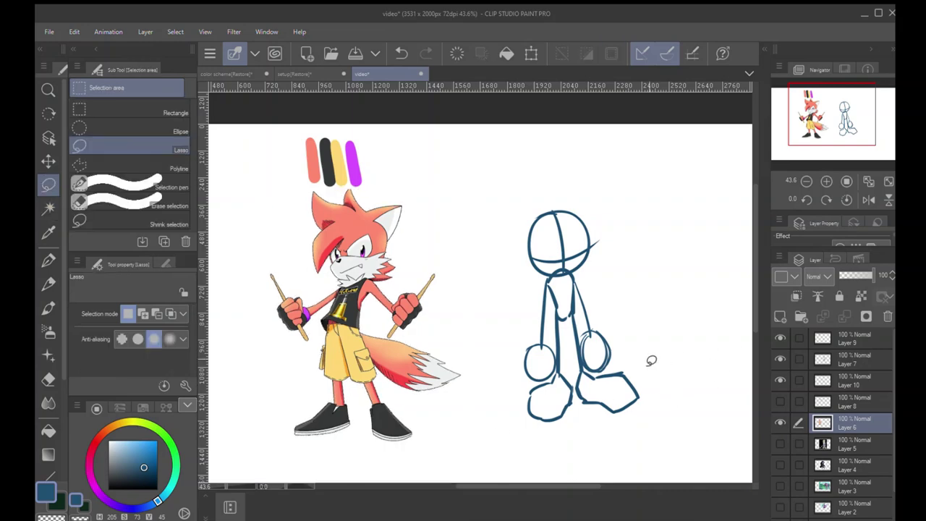
{"action": "key", "text": "ctrl+t"}
{"action": "left_click_drag", "start_coordinate": [211, 223], "coordinate": [68, 201]}
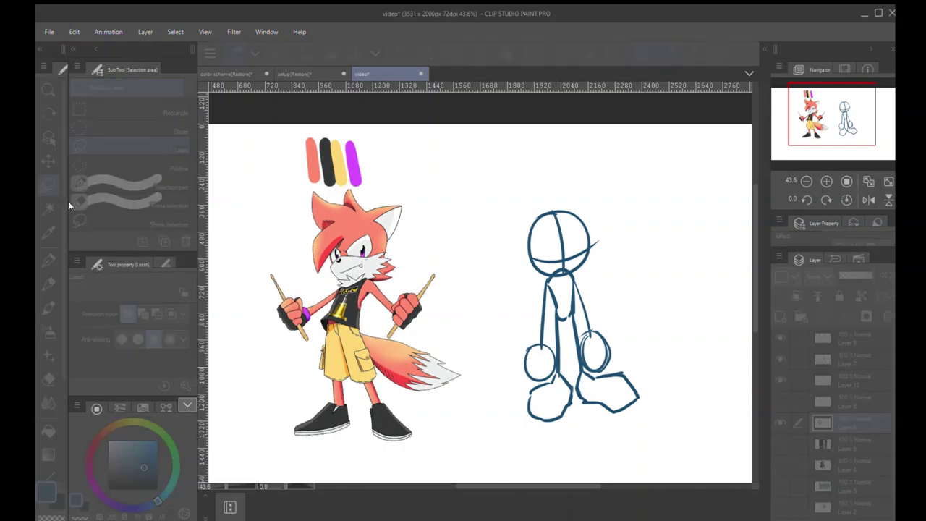
{"action": "left_click", "coordinate": [394, 111]}
{"action": "key", "text": "ctrl+space"}
{"action": "left_click_drag", "start_coordinate": [363, 280], "coordinate": [337, 319]}
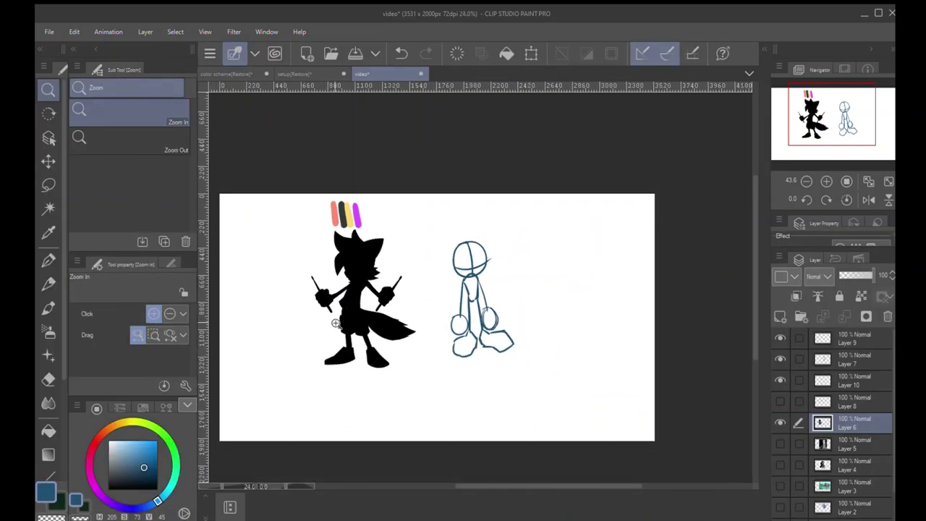
{"action": "left_click_drag", "start_coordinate": [358, 289], "coordinate": [376, 293]}
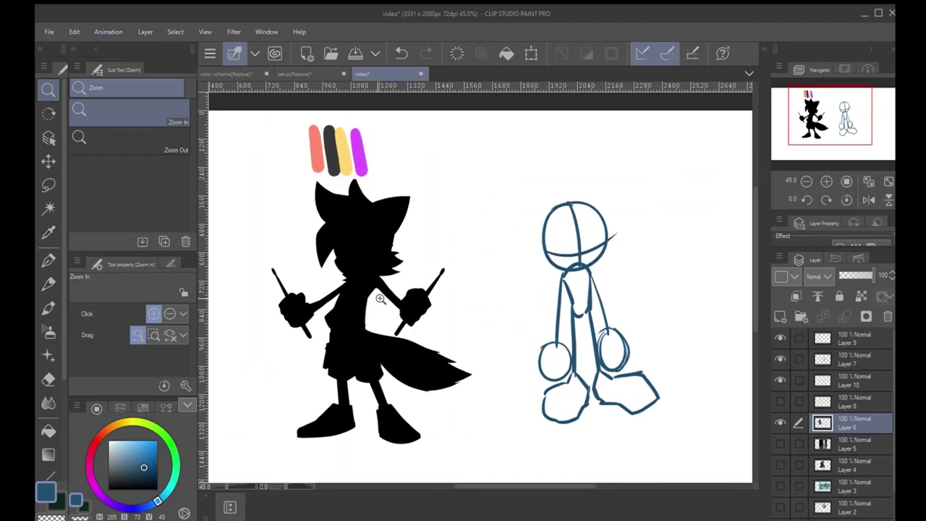
Mark the ear and cheek-fur side and the hair tip of the silhouette with the G-pen, and undo the marks
{"action": "key", "text": "p"}
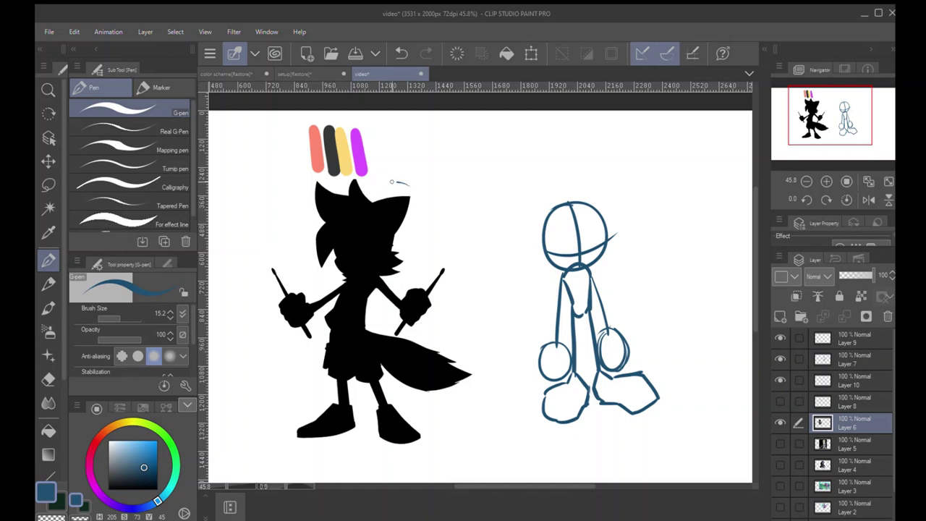
{"action": "left_click_drag", "start_coordinate": [392, 182], "coordinate": [377, 239]}
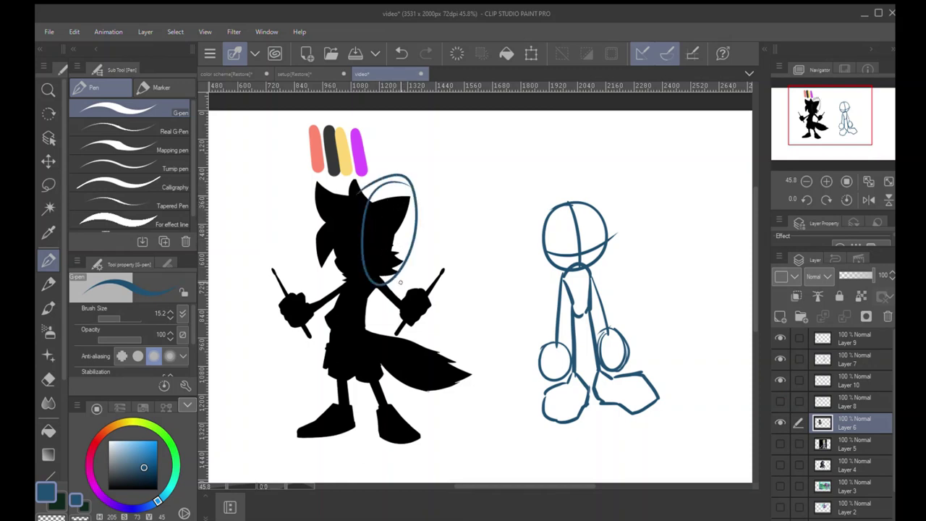
{"action": "key", "text": "ctrl+z"}
{"action": "mouse_move", "coordinate": [334, 253]}
{"action": "left_mouse_down"}
{"action": "mouse_move", "coordinate": [375, 205]}
{"action": "mouse_move", "coordinate": [353, 171]}
{"action": "mouse_move", "coordinate": [300, 271]}
{"action": "mouse_move", "coordinate": [327, 265]}
{"action": "left_mouse_up"}
{"action": "key", "text": "ctrl+z"}
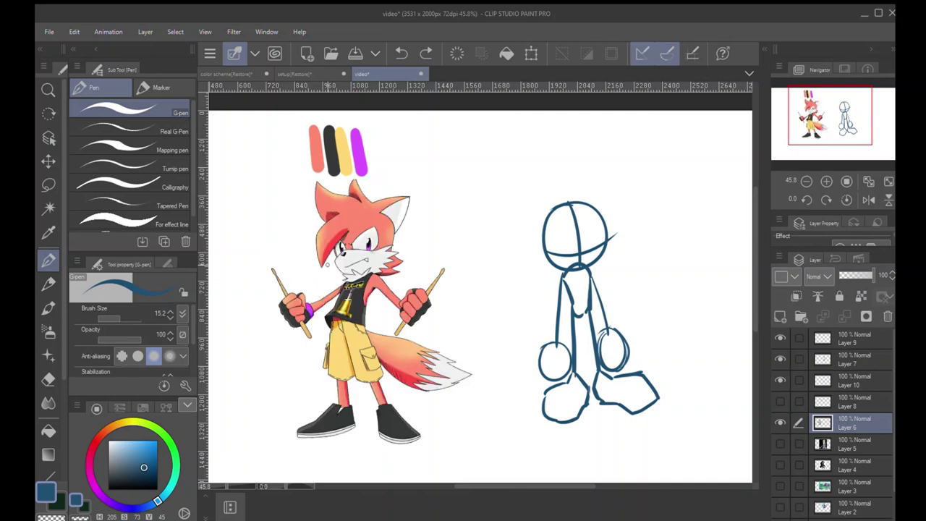
Try bulking up the silhouette's body with black G-pen strokes at brush size 394.2, and undo back to the coloured fox
{"action": "left_click_drag", "start_coordinate": [408, 245], "coordinate": [448, 263]}
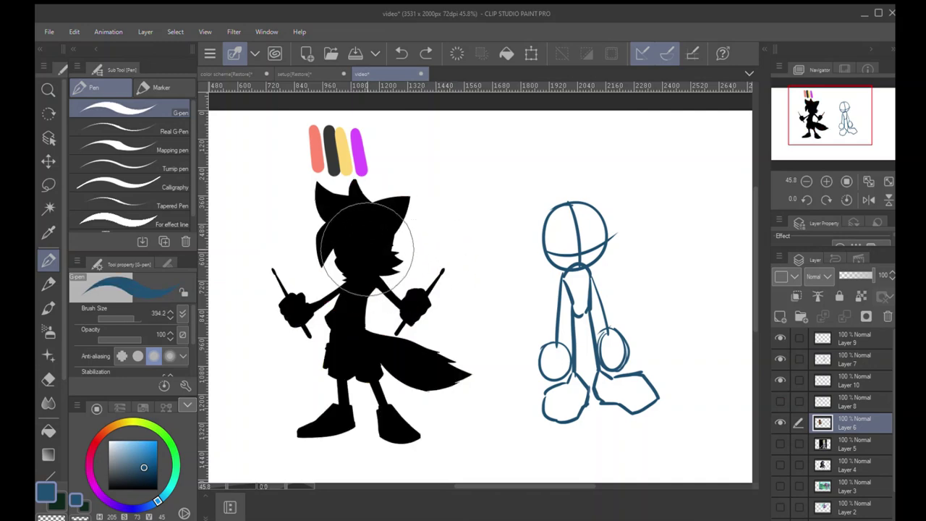
{"action": "mouse_move", "coordinate": [379, 250]}
{"action": "left_mouse_down"}
{"action": "mouse_move", "coordinate": [399, 261]}
{"action": "mouse_move", "coordinate": [351, 268]}
{"action": "mouse_move", "coordinate": [327, 293]}
{"action": "mouse_move", "coordinate": [363, 304]}
{"action": "mouse_move", "coordinate": [379, 326]}
{"action": "mouse_move", "coordinate": [338, 355]}
{"action": "mouse_move", "coordinate": [405, 361]}
{"action": "left_mouse_up"}
{"action": "key", "text": "ctrl+z"}
{"action": "left_click", "coordinate": [369, 249], "text": "alt"}
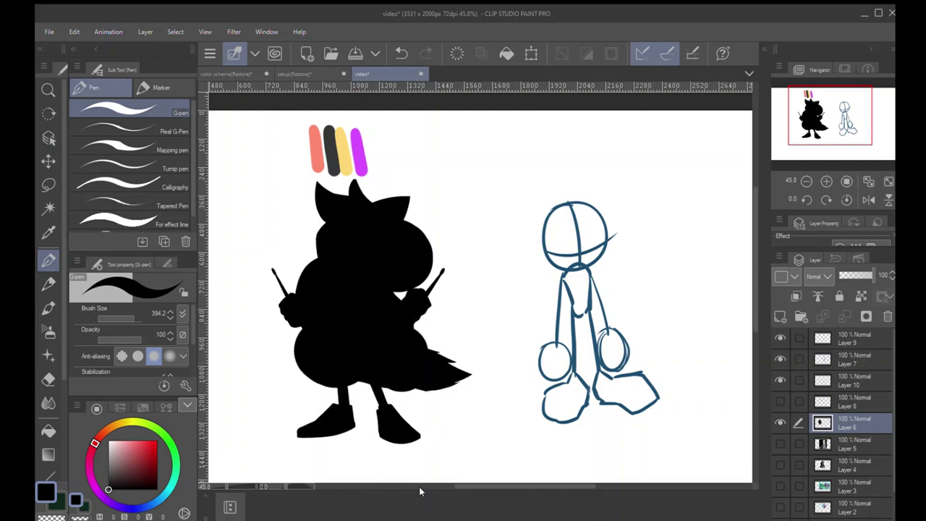
{"action": "key", "text": "ctrl+z"}
{"action": "key", "text": "ctrl+z"}
{"action": "key", "text": "ctrl+z"}
{"action": "key", "text": "ctrl+z"}
{"action": "key", "text": "ctrl+z"}
{"action": "key", "text": "ctrl+z"}
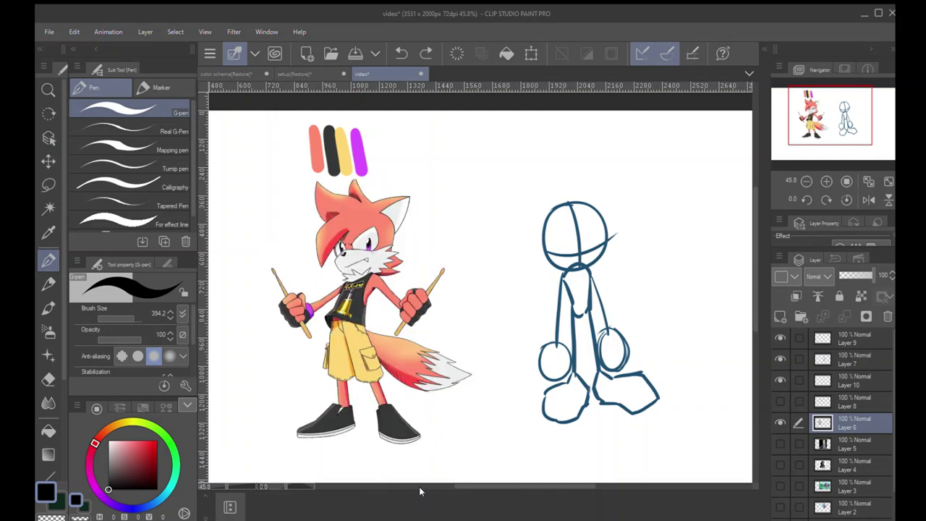
Reduce the G-pen brush size to 52.6 and sample the dark blue from the base-figure sketch
{"action": "key", "text": "["}
{"action": "key", "text": "["}
{"action": "key", "text": "["}
{"action": "key", "text": "["}
{"action": "key", "text": "["}
{"action": "key", "text": "["}
{"action": "left_click", "coordinate": [572, 268], "text": "alt"}
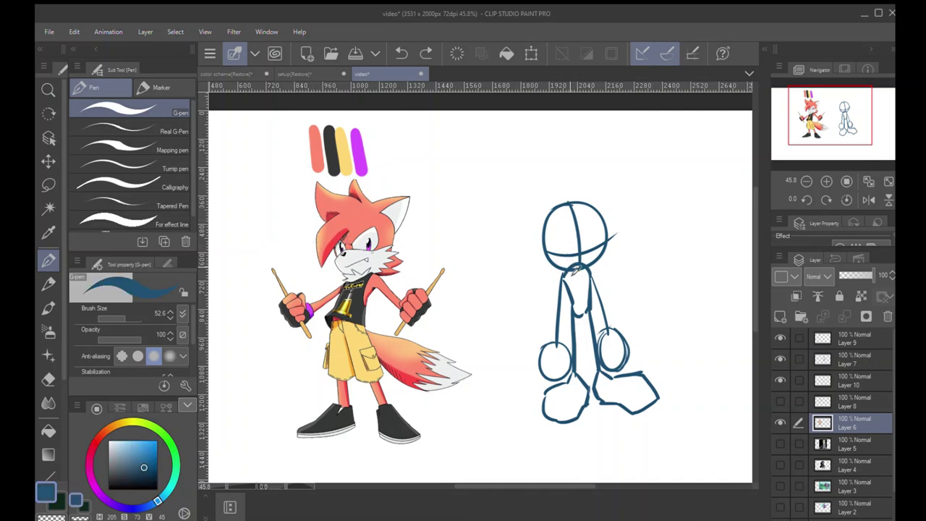
Circle the fox's shirt in blue, undo the circle, and reduce the brush size to 12.8
{"action": "left_click_drag", "start_coordinate": [360, 270], "coordinate": [340, 273]}
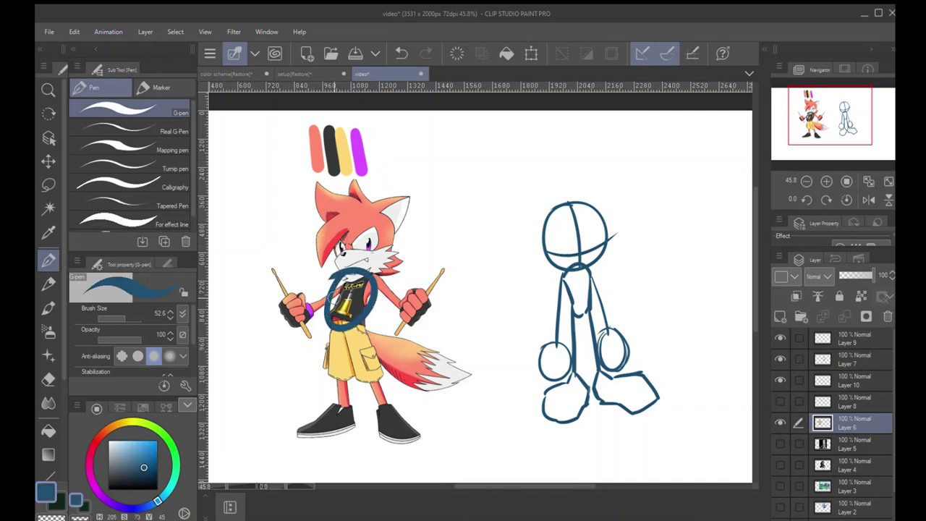
{"action": "key", "text": "ctrl+z"}
{"action": "key", "text": "bracketleft"}
{"action": "key", "text": "bracketleft"}
{"action": "key", "text": "bracketleft"}
{"action": "key", "text": "bracketleft"}
{"action": "key", "text": "bracketleft"}
{"action": "key", "text": "bracketleft"}
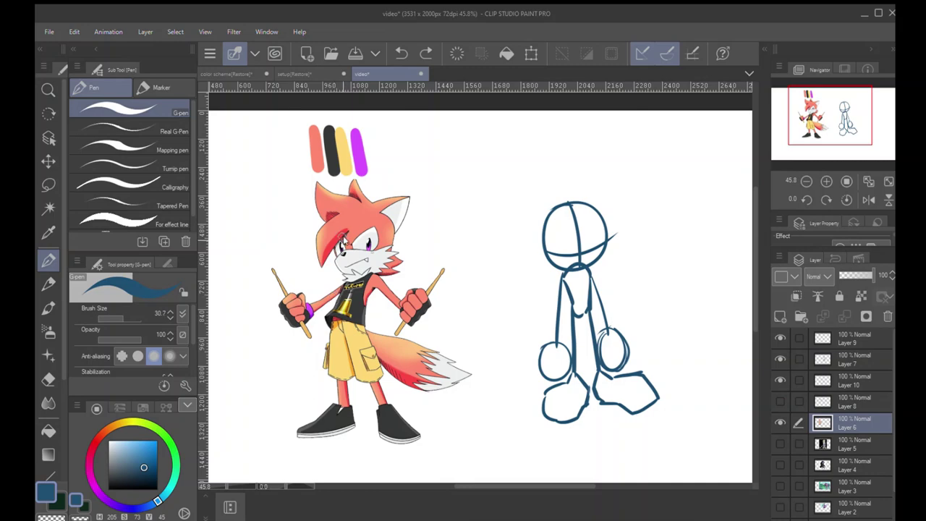
Outline the shirt's cone graphic and circle its "Future" lettering in blue, undoing both marks
{"action": "scroll", "coordinate": [344, 309], "scroll_direction": "up", "scroll_amount": 5}
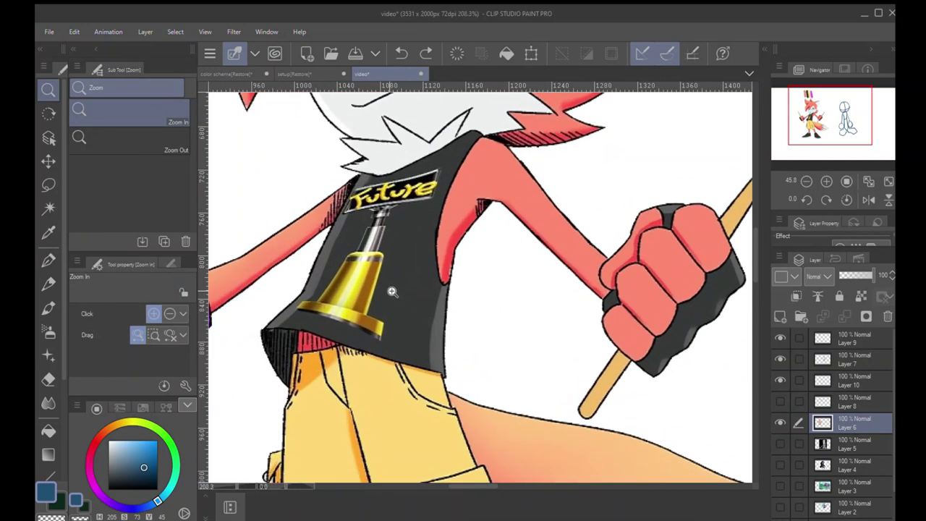
{"action": "mouse_move", "coordinate": [288, 310]}
{"action": "left_mouse_down"}
{"action": "mouse_move", "coordinate": [340, 264]}
{"action": "mouse_move", "coordinate": [379, 196]}
{"action": "mouse_move", "coordinate": [378, 188]}
{"action": "mouse_move", "coordinate": [342, 195]}
{"action": "mouse_move", "coordinate": [376, 152]}
{"action": "mouse_move", "coordinate": [474, 137]}
{"action": "mouse_move", "coordinate": [390, 208]}
{"action": "left_mouse_up"}
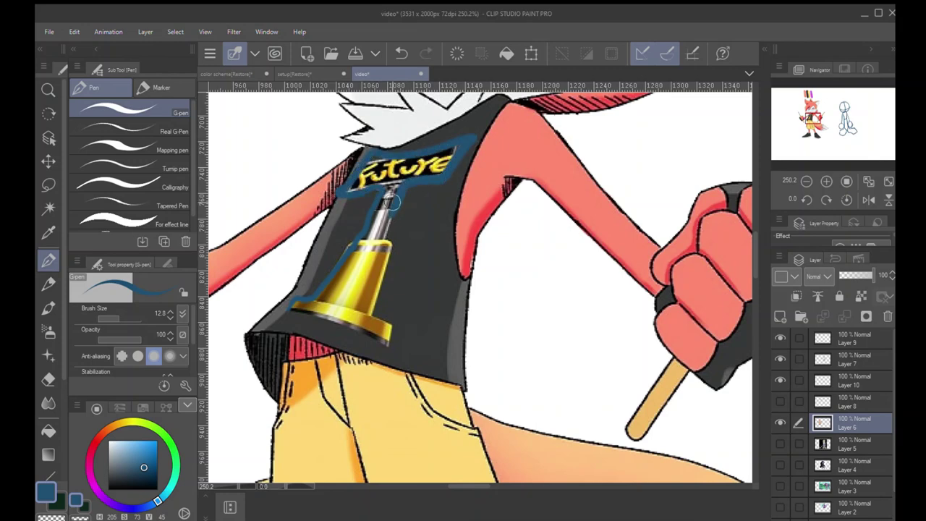
{"action": "key", "text": "ctrl+z"}
{"action": "mouse_move", "coordinate": [386, 150]}
{"action": "left_mouse_down"}
{"action": "mouse_move", "coordinate": [467, 166]}
{"action": "mouse_move", "coordinate": [321, 185]}
{"action": "left_mouse_up"}
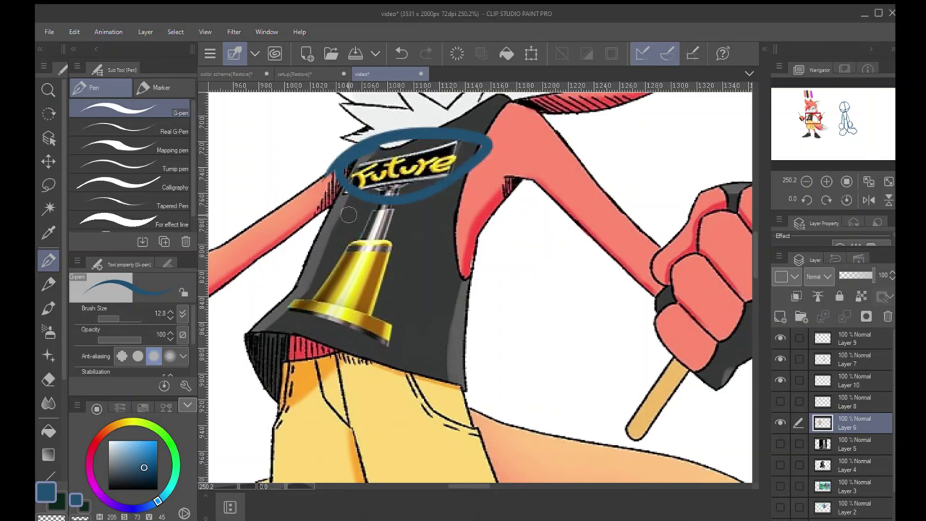
{"action": "key", "text": "ctrl+z"}
Cross out the fox's shirt graphic with two crossing blue G-pen strokes
{"action": "key", "text": "ctrl+space"}
{"action": "mouse_move", "coordinate": [407, 175]}
{"action": "left_mouse_down"}
{"action": "mouse_move", "coordinate": [343, 286]}
{"action": "mouse_move", "coordinate": [366, 265]}
{"action": "mouse_move", "coordinate": [344, 247]}
{"action": "mouse_move", "coordinate": [363, 243]}
{"action": "left_mouse_up"}
{"action": "key", "text": "p"}
{"action": "key", "text": "ctrl+z"}
{"action": "key", "text": "m"}
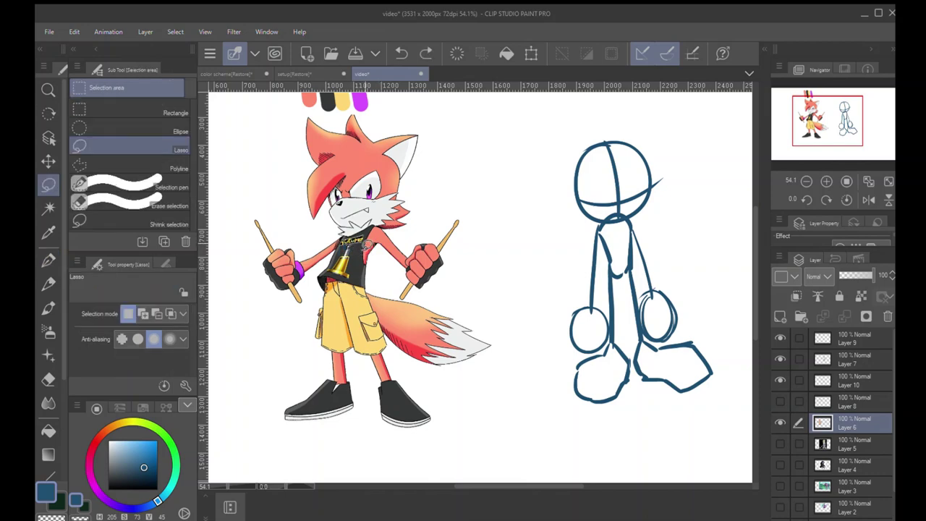
{"action": "key", "text": "p"}
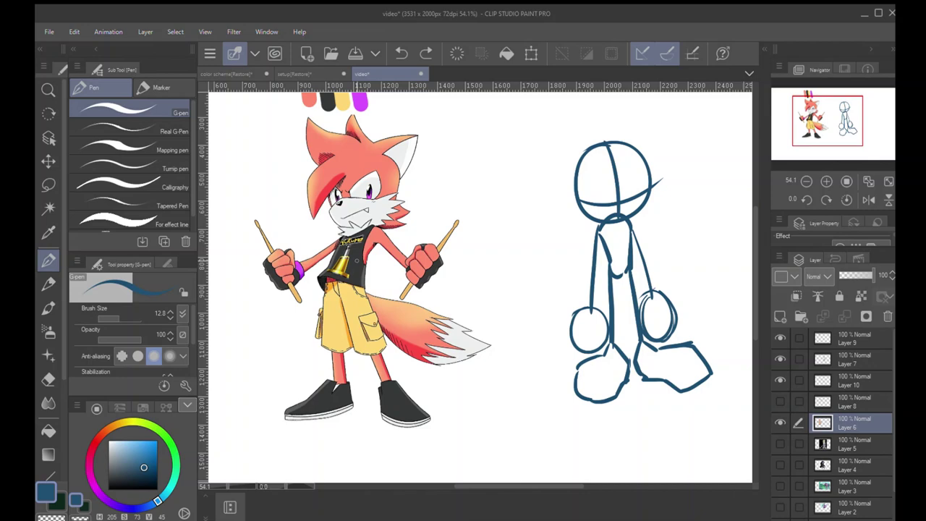
{"action": "left_click_drag", "start_coordinate": [351, 235], "coordinate": [295, 291]}
{"action": "key", "text": "ctrl+z"}
{"action": "left_click_drag", "start_coordinate": [330, 229], "coordinate": [363, 291]}
{"action": "left_click_drag", "start_coordinate": [321, 280], "coordinate": [392, 217]}
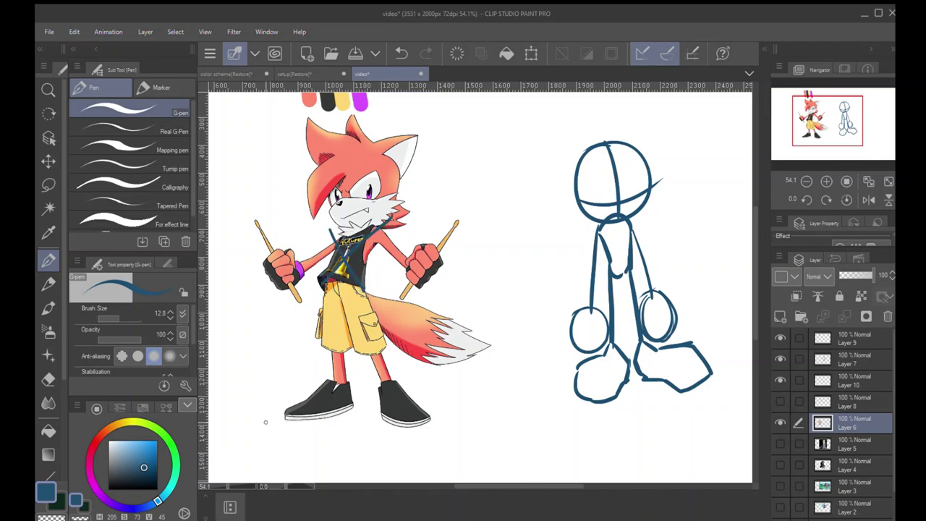
Undo the blue strokes across the fox's shirt, and circle the yellow shorts before undoing that circle
{"action": "key", "text": "ctrl+z"}
{"action": "key", "text": "ctrl+z"}
{"action": "key", "text": "ctrl+z"}
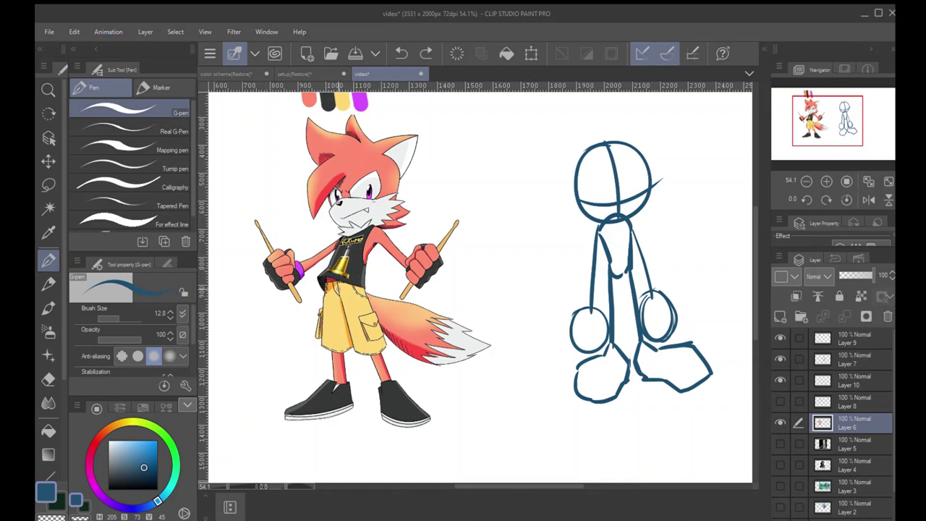
{"action": "left_click_drag", "start_coordinate": [329, 275], "coordinate": [281, 338]}
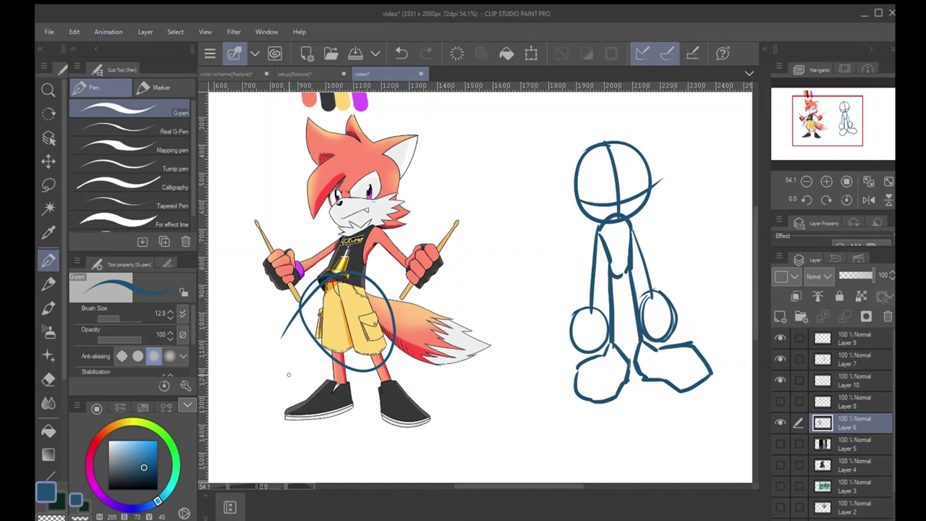
{"action": "key", "text": "ctrl+z"}
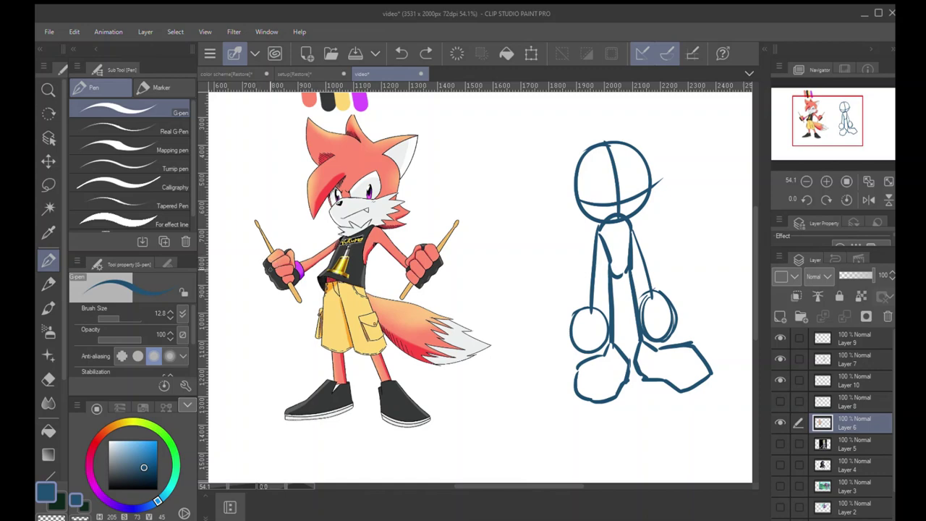
Circle each drumstick and scribble over the shirt graphic in blue, undoing every mark
{"action": "mouse_move", "coordinate": [399, 302]}
{"action": "left_mouse_down"}
{"action": "mouse_move", "coordinate": [448, 239]}
{"action": "mouse_move", "coordinate": [422, 219]}
{"action": "left_mouse_up"}
{"action": "key", "text": "ctrl+z"}
{"action": "mouse_move", "coordinate": [252, 217]}
{"action": "left_mouse_down"}
{"action": "mouse_move", "coordinate": [295, 301]}
{"action": "mouse_move", "coordinate": [246, 211]}
{"action": "left_mouse_up"}
{"action": "key", "text": "ctrl+z"}
{"action": "mouse_move", "coordinate": [335, 261]}
{"action": "left_mouse_down"}
{"action": "mouse_move", "coordinate": [343, 271]}
{"action": "mouse_move", "coordinate": [356, 240]}
{"action": "mouse_move", "coordinate": [333, 276]}
{"action": "left_mouse_up"}
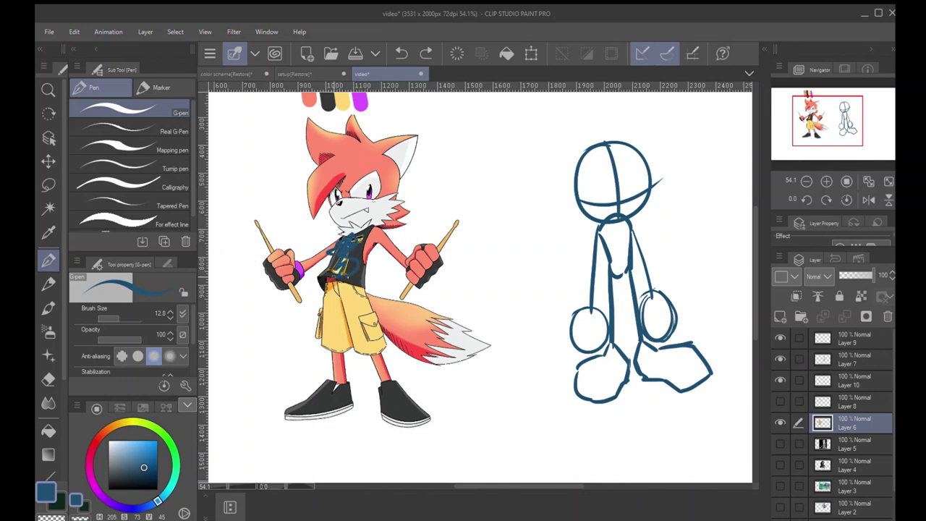
{"action": "key", "text": "ctrl+z"}
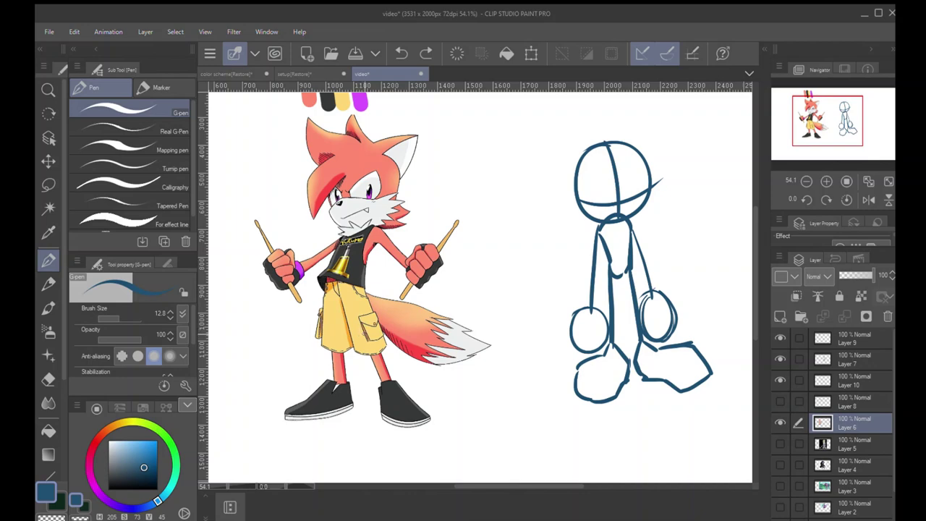
Trace the fox's sleeveless shirt along its collar and hem in blue, and undo the tracing
{"action": "left_click_drag", "start_coordinate": [371, 290], "coordinate": [372, 311]}
{"action": "mouse_move", "coordinate": [370, 256]}
{"action": "left_mouse_down"}
{"action": "mouse_move", "coordinate": [363, 310]}
{"action": "mouse_move", "coordinate": [322, 299]}
{"action": "mouse_move", "coordinate": [355, 245]}
{"action": "mouse_move", "coordinate": [383, 244]}
{"action": "left_mouse_up"}
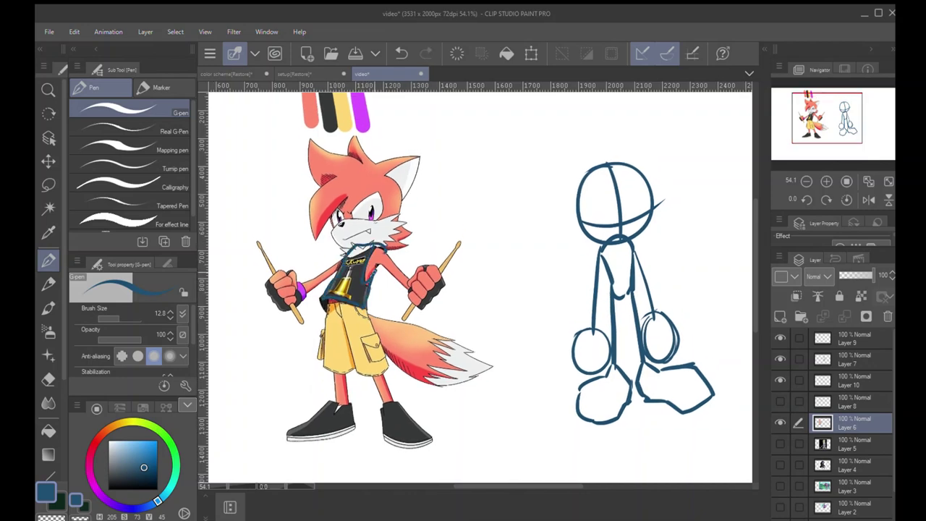
{"action": "key", "text": "ctrl+z"}
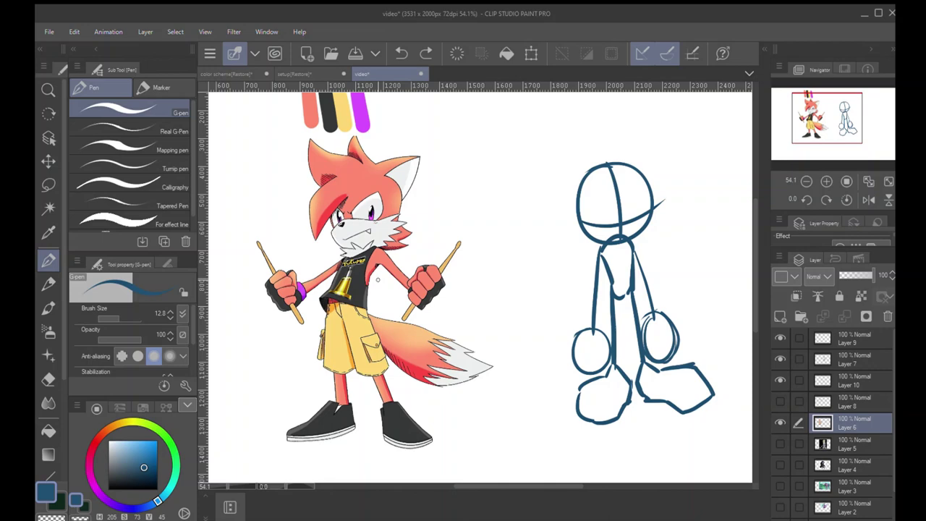
Show Layer 8 with the headband and pocket sketches, and circle the pocket item before undoing the circle
{"action": "left_click", "coordinate": [780, 401]}
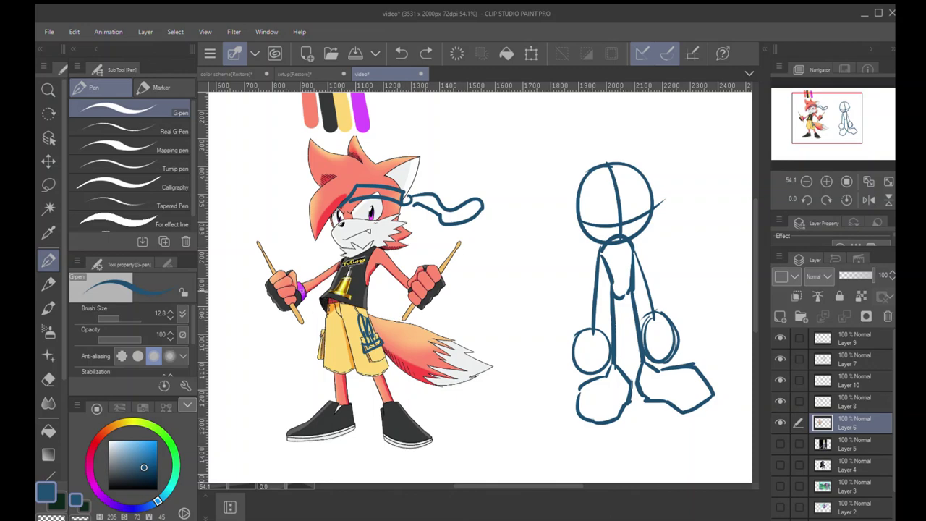
{"action": "mouse_move", "coordinate": [363, 309]}
{"action": "left_mouse_down"}
{"action": "mouse_move", "coordinate": [403, 378]}
{"action": "mouse_move", "coordinate": [335, 318]}
{"action": "left_mouse_up"}
{"action": "key", "text": "ctrl+z"}
Circle the drumstick in each of the fox's hands in blue, undoing both circles
{"action": "mouse_move", "coordinate": [481, 221]}
{"action": "left_mouse_down"}
{"action": "mouse_move", "coordinate": [396, 325]}
{"action": "mouse_move", "coordinate": [478, 225]}
{"action": "left_mouse_up"}
{"action": "left_click_drag", "start_coordinate": [246, 238], "coordinate": [250, 253]}
{"action": "key", "text": "ctrl+z"}
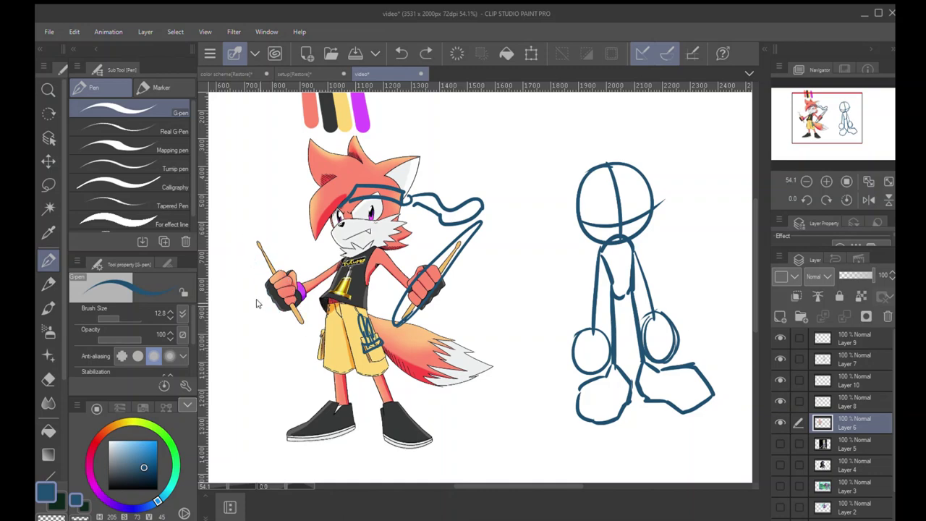
{"action": "key", "text": "ctrl+z"}
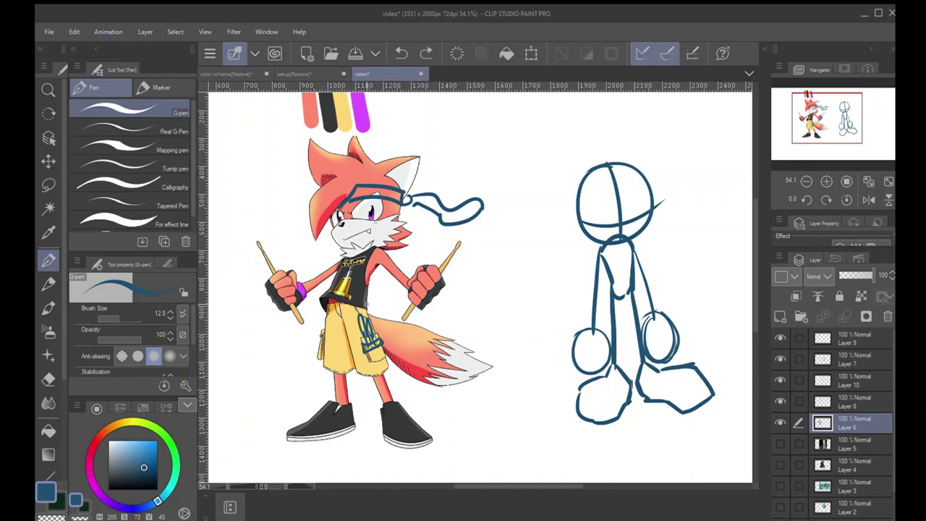
Mark the shorts' pocket item and ring both ankles above the shoes in blue, undoing all the marks
{"action": "left_click_drag", "start_coordinate": [367, 304], "coordinate": [365, 306]}
{"action": "key", "text": "ctrl+z"}
{"action": "mouse_move", "coordinate": [331, 393]}
{"action": "left_mouse_down"}
{"action": "mouse_move", "coordinate": [460, 442]}
{"action": "mouse_move", "coordinate": [319, 387]}
{"action": "mouse_move", "coordinate": [479, 436]}
{"action": "mouse_move", "coordinate": [277, 425]}
{"action": "mouse_move", "coordinate": [376, 394]}
{"action": "left_mouse_up"}
{"action": "key", "text": "ctrl+z"}
{"action": "key", "text": "ctrl+z"}
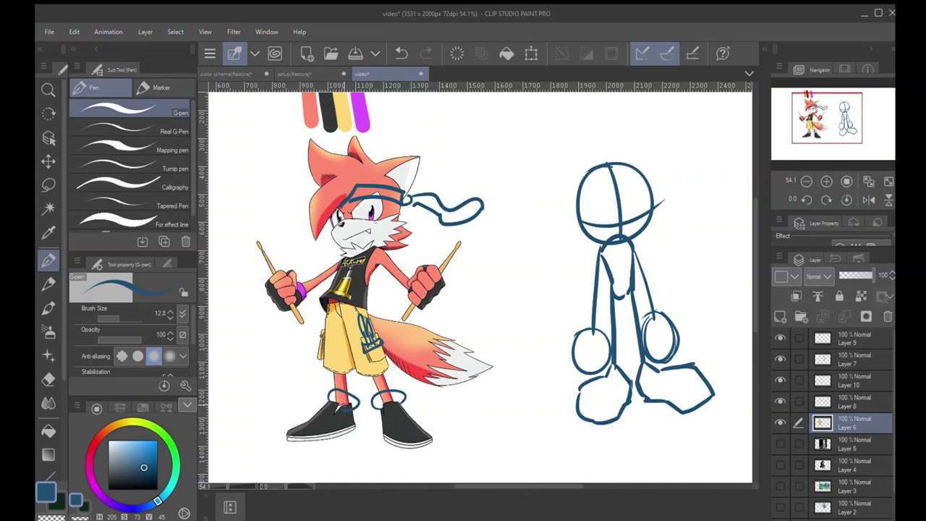
{"action": "key", "text": "ctrl+z"}
{"action": "key", "text": "ctrl+z"}
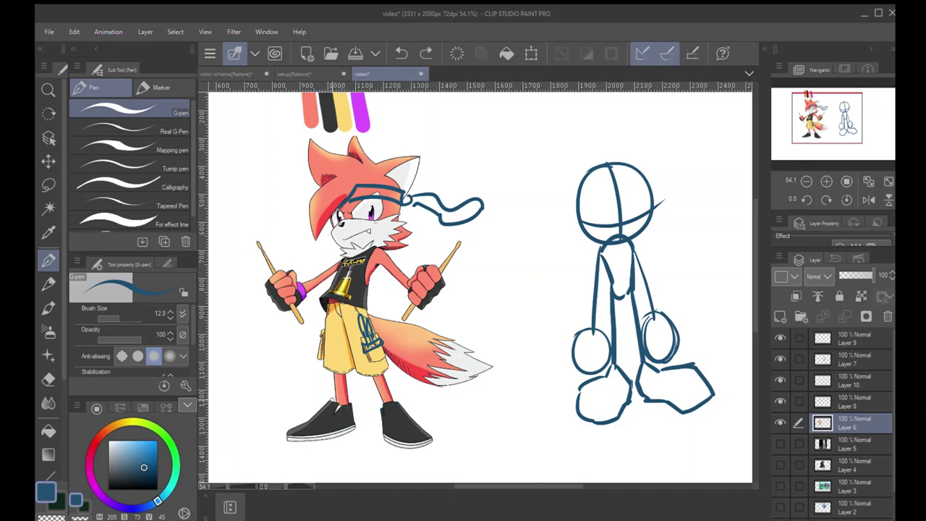
Sketch baggier shorts with rounded hems and lines down both legs in blue over the fox
{"action": "mouse_move", "coordinate": [329, 397]}
{"action": "left_mouse_down"}
{"action": "mouse_move", "coordinate": [331, 367]}
{"action": "mouse_move", "coordinate": [351, 402]}
{"action": "mouse_move", "coordinate": [398, 401]}
{"action": "mouse_move", "coordinate": [353, 368]}
{"action": "left_mouse_up"}
{"action": "key", "text": "ctrl+z"}
{"action": "mouse_move", "coordinate": [326, 308]}
{"action": "left_mouse_down"}
{"action": "mouse_move", "coordinate": [321, 358]}
{"action": "mouse_move", "coordinate": [350, 339]}
{"action": "mouse_move", "coordinate": [366, 370]}
{"action": "mouse_move", "coordinate": [399, 349]}
{"action": "mouse_move", "coordinate": [366, 310]}
{"action": "left_mouse_up"}
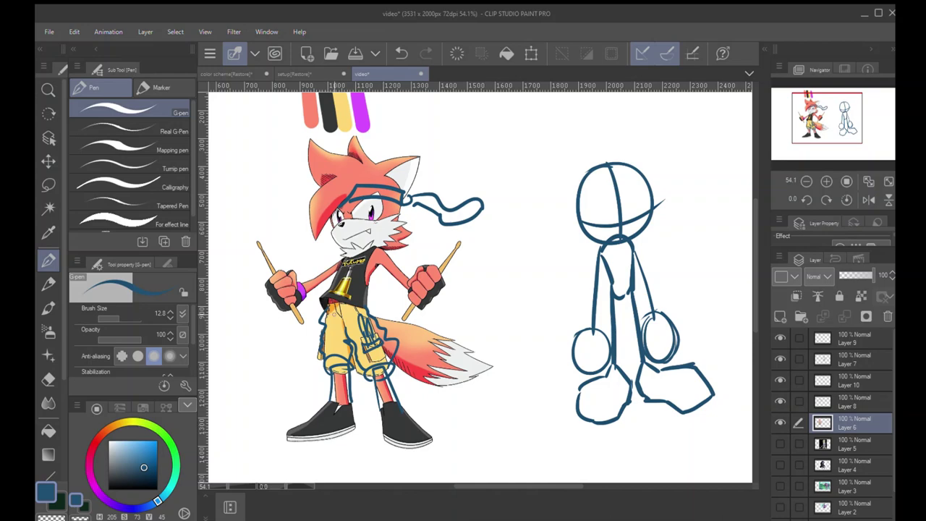
Mark the fox's shirt area twice in blue, undoing each mark
{"action": "left_click_drag", "start_coordinate": [339, 269], "coordinate": [324, 308]}
{"action": "key", "text": "ctrl+z"}
{"action": "mouse_move", "coordinate": [374, 243]}
{"action": "left_mouse_down"}
{"action": "mouse_move", "coordinate": [379, 317]}
{"action": "mouse_move", "coordinate": [310, 307]}
{"action": "left_mouse_up"}
{"action": "key", "text": "ctrl+z"}
Circle both of the fox's gloved hands with their drumsticks in blue, and undo the circles
{"action": "left_click_drag", "start_coordinate": [457, 309], "coordinate": [426, 310]}
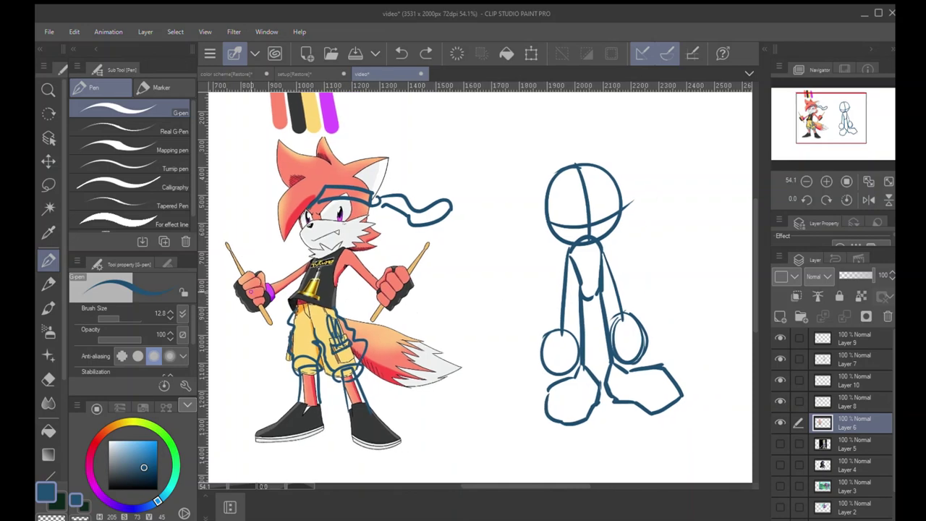
{"action": "left_click_drag", "start_coordinate": [269, 277], "coordinate": [264, 269]}
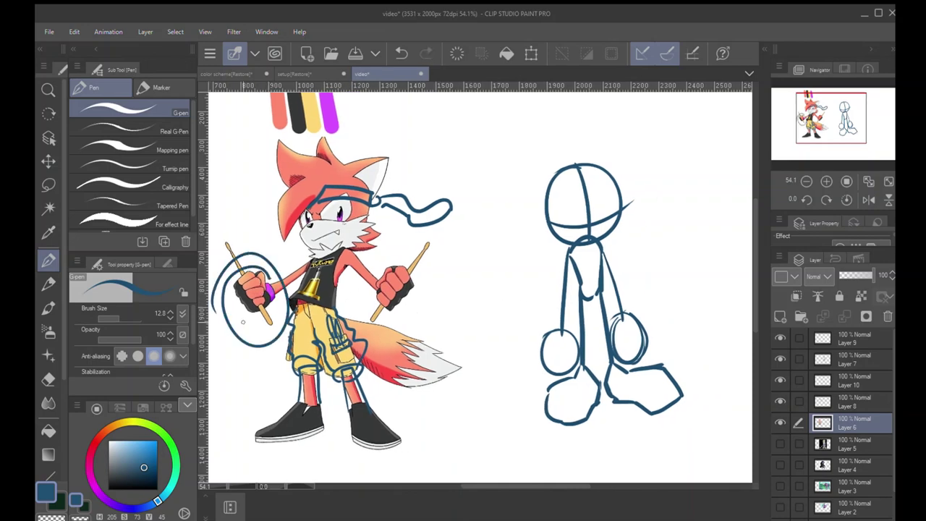
{"action": "key", "text": "ctrl+z"}
{"action": "left_click_drag", "start_coordinate": [362, 274], "coordinate": [360, 283]}
{"action": "mouse_move", "coordinate": [266, 263]}
{"action": "left_mouse_down"}
{"action": "mouse_move", "coordinate": [242, 241]}
{"action": "mouse_move", "coordinate": [208, 290]}
{"action": "left_mouse_up"}
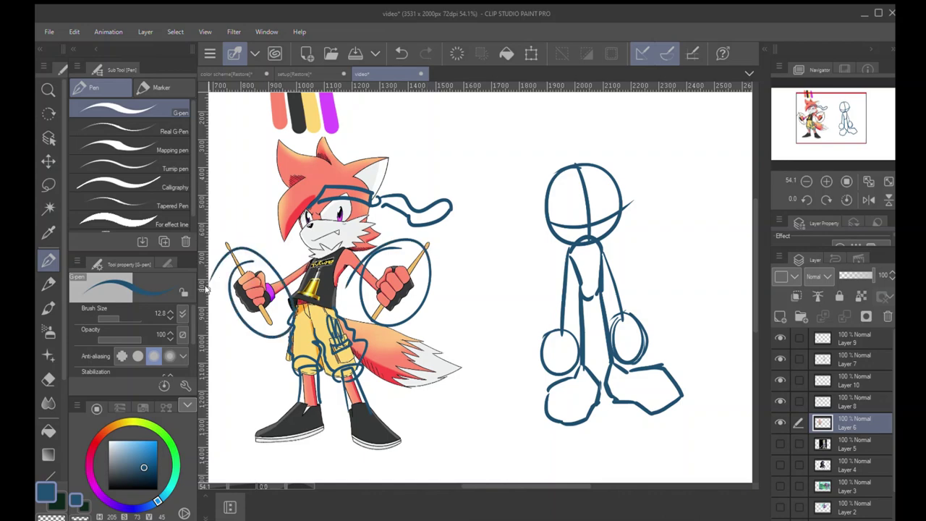
{"action": "key", "text": "ctrl+z"}
{"action": "key", "text": "ctrl+z"}
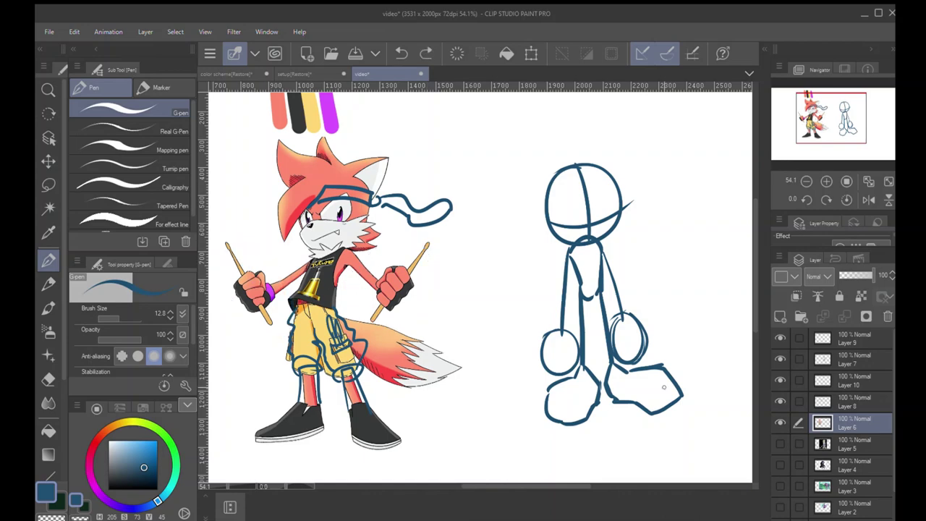
Undo all the blue outlines drawn over the fox's shorts and legs
{"action": "key", "text": "ctrl+z"}
{"action": "key", "text": "ctrl+z"}
{"action": "key", "text": "ctrl+z"}
{"action": "key", "text": "ctrl+z"}
{"action": "key", "text": "ctrl+z"}
{"action": "key", "text": "ctrl+z"}
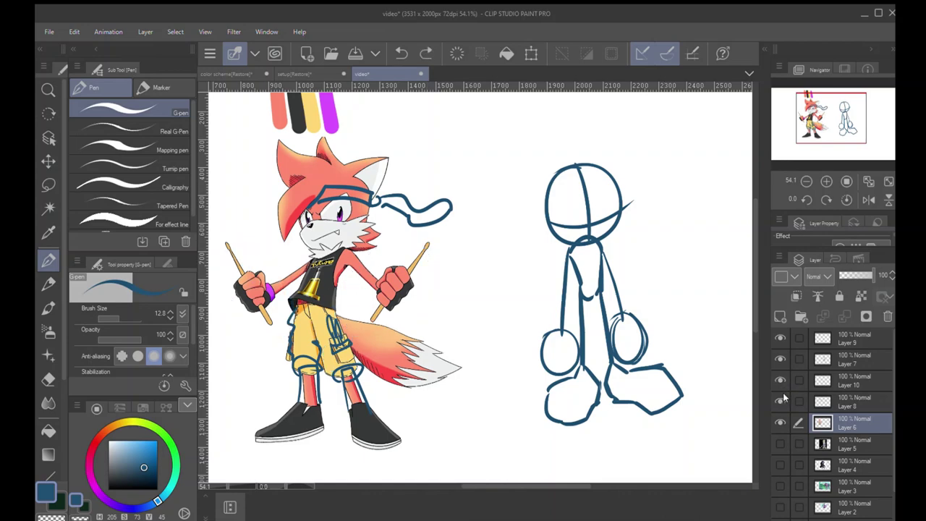
{"action": "key", "text": "ctrl+z"}
{"action": "key", "text": "ctrl+z"}
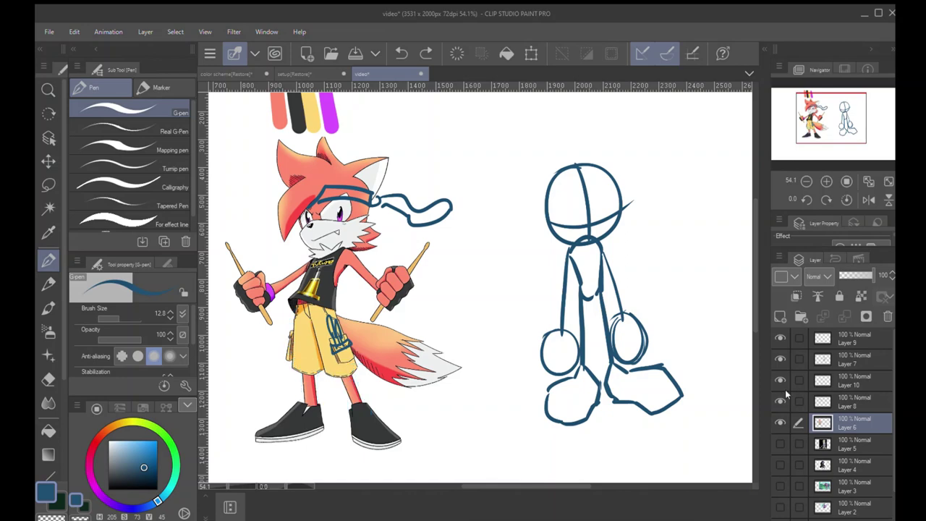
Find the base-figure sketch layer by toggling layer visibility, and reduce Layer 7's opacity to 50%
{"action": "left_click", "coordinate": [778, 399]}
{"action": "left_click", "coordinate": [779, 398]}
{"action": "left_click", "coordinate": [779, 380]}
{"action": "left_click", "coordinate": [779, 379]}
{"action": "left_click", "coordinate": [778, 358]}
{"action": "left_click", "coordinate": [779, 358]}
{"action": "left_click", "coordinate": [822, 362]}
{"action": "left_click", "coordinate": [857, 274]}
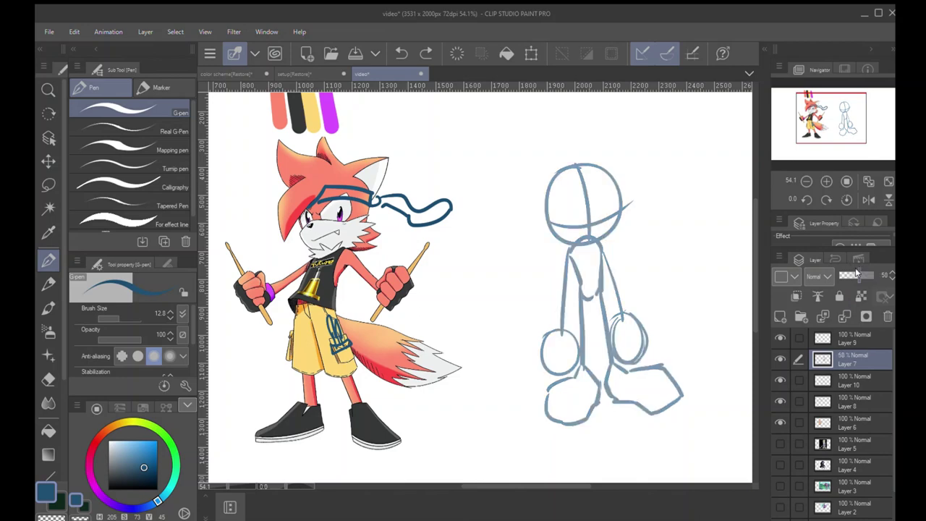
Sketch the muzzle and nose in black on a new layer above the faded base figure
{"action": "left_click", "coordinate": [779, 316]}
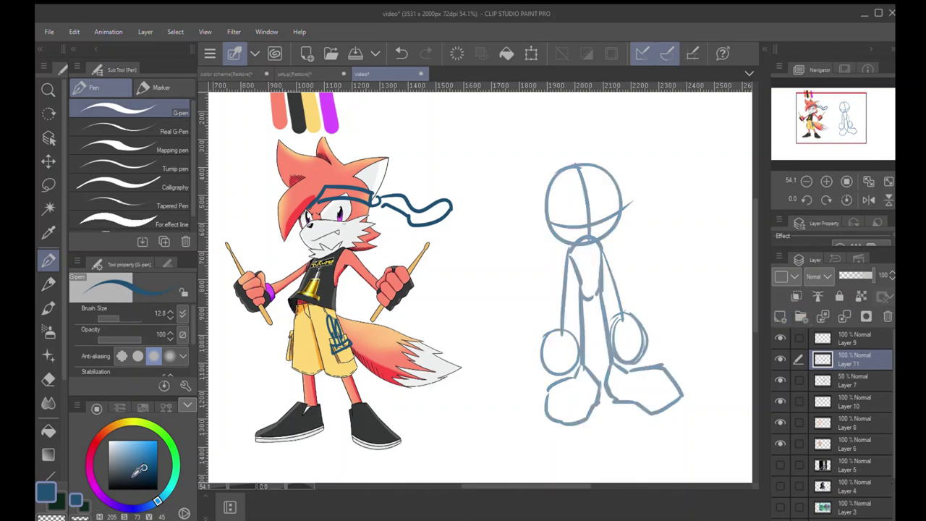
{"action": "left_click", "coordinate": [107, 490]}
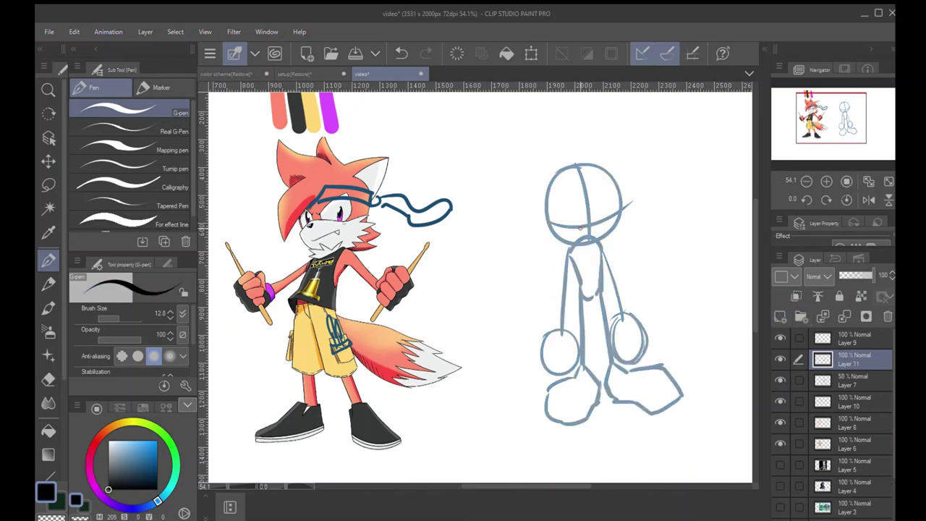
{"action": "mouse_move", "coordinate": [579, 228]}
{"action": "left_mouse_down"}
{"action": "mouse_move", "coordinate": [600, 226]}
{"action": "mouse_move", "coordinate": [563, 220]}
{"action": "mouse_move", "coordinate": [606, 212]}
{"action": "mouse_move", "coordinate": [569, 242]}
{"action": "mouse_move", "coordinate": [599, 241]}
{"action": "mouse_move", "coordinate": [577, 241]}
{"action": "left_mouse_up"}
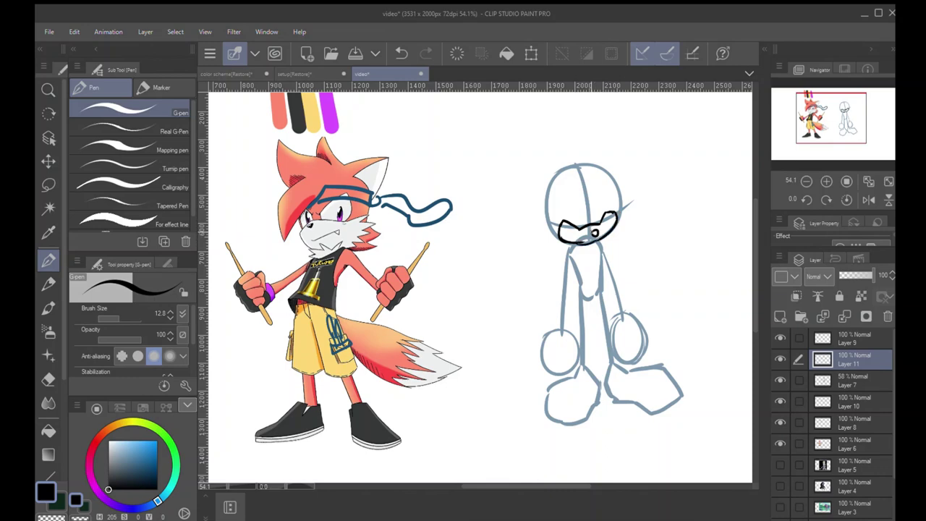
Draw the angry brows and two pointed eyes above the muzzle, correcting strokes along the way
{"action": "mouse_move", "coordinate": [560, 187]}
{"action": "left_mouse_down"}
{"action": "mouse_move", "coordinate": [588, 212]}
{"action": "mouse_move", "coordinate": [571, 222]}
{"action": "mouse_move", "coordinate": [589, 223]}
{"action": "mouse_move", "coordinate": [606, 192]}
{"action": "mouse_move", "coordinate": [598, 228]}
{"action": "left_mouse_up"}
{"action": "key", "text": "ctrl+z"}
{"action": "key", "text": "ctrl+z"}
{"action": "key", "text": "e"}
{"action": "key", "text": "p"}
{"action": "key", "text": "ctrl+z"}
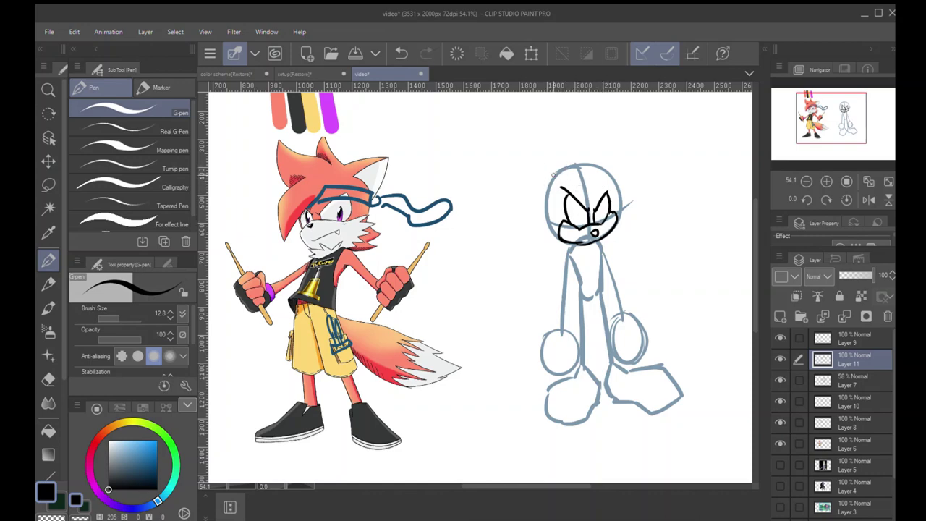
Draw a tall pointed ear on the left side of the base figure's head, redoing strokes until it fits
{"action": "left_click_drag", "start_coordinate": [546, 194], "coordinate": [552, 134]}
{"action": "left_click_drag", "start_coordinate": [552, 134], "coordinate": [567, 165]}
{"action": "key", "text": "ctrl+z"}
{"action": "key", "text": "ctrl+z"}
{"action": "mouse_move", "coordinate": [546, 194]}
{"action": "left_mouse_down"}
{"action": "mouse_move", "coordinate": [551, 136]}
{"action": "mouse_move", "coordinate": [568, 167]}
{"action": "left_mouse_up"}
{"action": "key", "text": "ctrl+z"}
{"action": "key", "text": "ctrl+z"}
{"action": "mouse_move", "coordinate": [541, 207]}
{"action": "left_mouse_down"}
{"action": "mouse_move", "coordinate": [545, 133]}
{"action": "mouse_move", "coordinate": [568, 167]}
{"action": "left_mouse_up"}
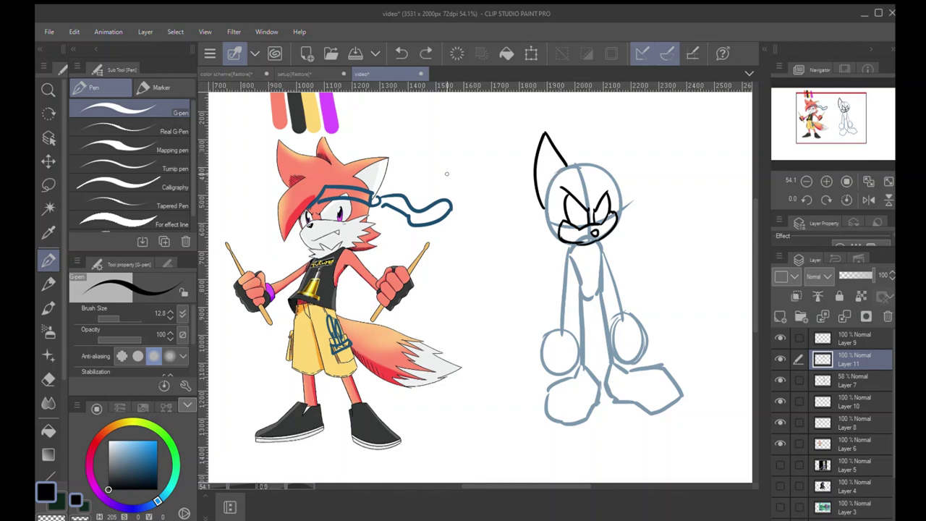
Circle the coloured fox's white ear and undo it, and draw the inner-ear lines on the new sketch's ear
{"action": "mouse_move", "coordinate": [376, 135]}
{"action": "left_mouse_down"}
{"action": "mouse_move", "coordinate": [402, 207]}
{"action": "mouse_move", "coordinate": [319, 176]}
{"action": "left_mouse_up"}
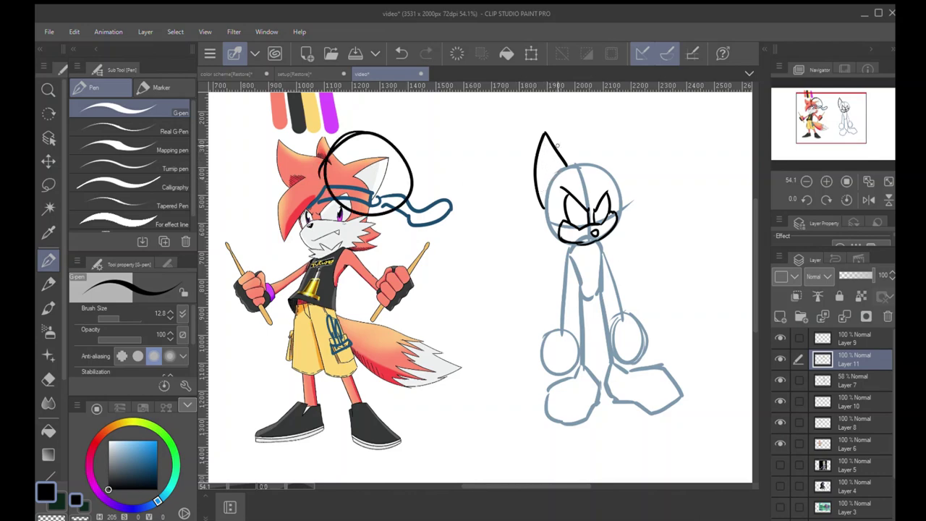
{"action": "key", "text": "ctrl+z"}
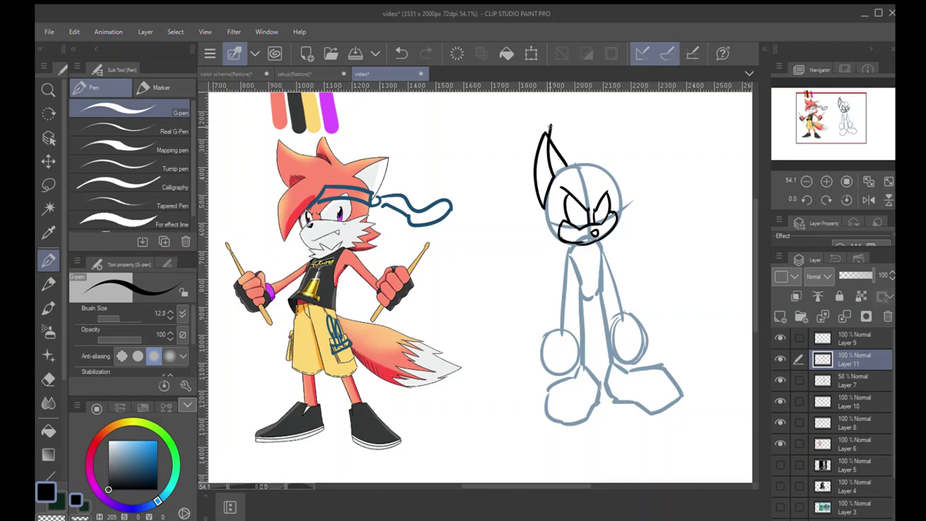
{"action": "left_click_drag", "start_coordinate": [544, 141], "coordinate": [557, 175]}
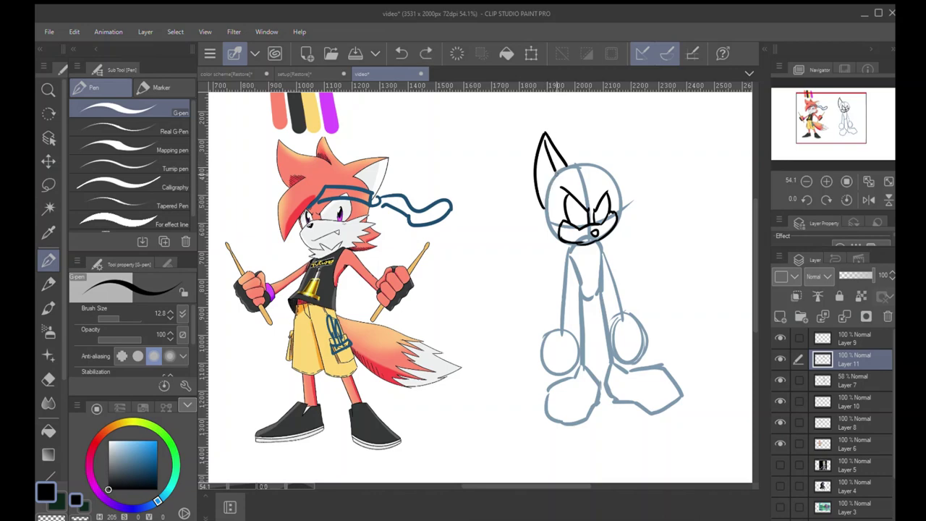
{"action": "left_click_drag", "start_coordinate": [545, 141], "coordinate": [547, 195]}
{"action": "key", "text": "ctrl+z"}
{"action": "mouse_move", "coordinate": [545, 141]}
{"action": "left_mouse_down"}
{"action": "mouse_move", "coordinate": [547, 200]}
{"action": "mouse_move", "coordinate": [555, 167]}
{"action": "left_mouse_up"}
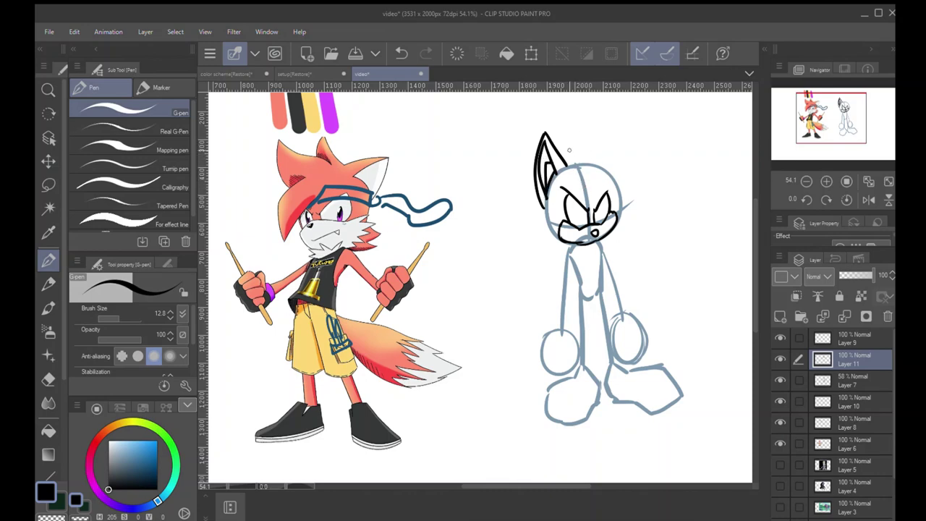
Draw two pointed hair tufts on top of the sketched head, one upright and one sweeping right
{"action": "mouse_move", "coordinate": [561, 153]}
{"action": "left_mouse_down"}
{"action": "mouse_move", "coordinate": [577, 122]}
{"action": "mouse_move", "coordinate": [588, 155]}
{"action": "mouse_move", "coordinate": [571, 140]}
{"action": "mouse_move", "coordinate": [580, 155]}
{"action": "mouse_move", "coordinate": [640, 140]}
{"action": "mouse_move", "coordinate": [599, 168]}
{"action": "mouse_move", "coordinate": [616, 237]}
{"action": "left_mouse_up"}
{"action": "key", "text": "ctrl+z"}
{"action": "key", "text": "ctrl+z"}
{"action": "left_click_drag", "start_coordinate": [590, 162], "coordinate": [615, 237]}
{"action": "key", "text": "ctrl+z"}
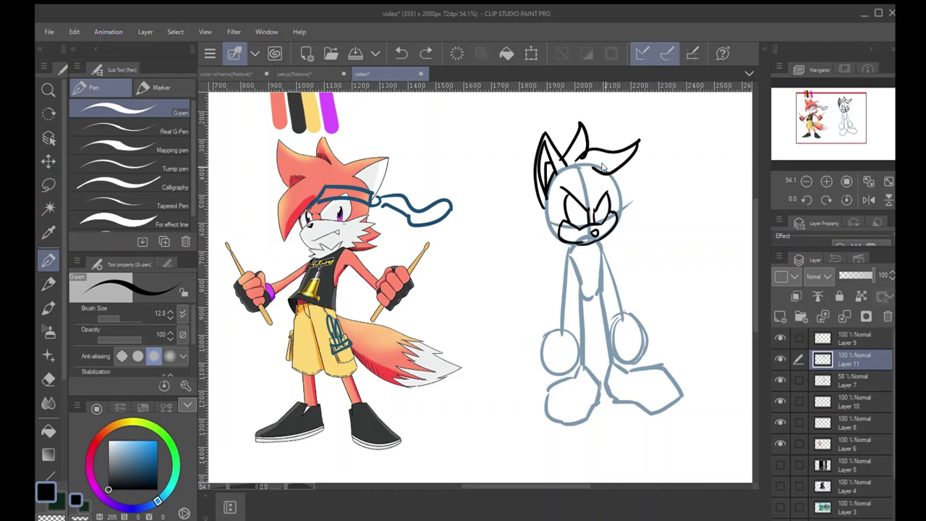
Redraw the outer curve of the fringe from under the right hair tuft down past the cheek
{"action": "mouse_move", "coordinate": [592, 161]}
{"action": "left_mouse_down"}
{"action": "mouse_move", "coordinate": [622, 247]}
{"action": "mouse_move", "coordinate": [631, 181]}
{"action": "mouse_move", "coordinate": [623, 241]}
{"action": "mouse_move", "coordinate": [633, 215]}
{"action": "mouse_move", "coordinate": [626, 237]}
{"action": "left_mouse_up"}
{"action": "key", "text": "ctrl+z"}
{"action": "key", "text": "ctrl+z"}
{"action": "key", "text": "ctrl+z"}
{"action": "left_click_drag", "start_coordinate": [606, 163], "coordinate": [629, 237]}
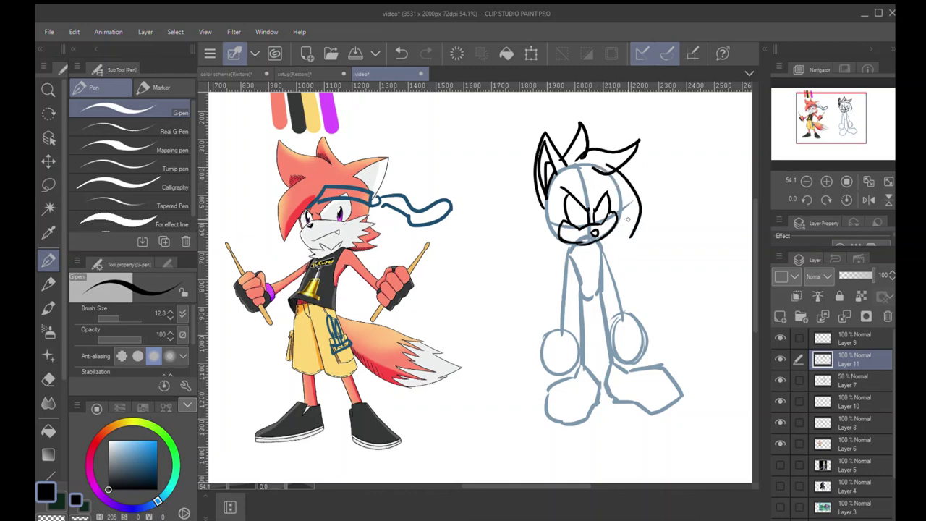
Draw the fringe's inner edge across the right eye to meet the outer curve's tip, redoing failed strokes
{"action": "left_click_drag", "start_coordinate": [583, 188], "coordinate": [638, 242]}
{"action": "key", "text": "ctrl+z"}
{"action": "left_click_drag", "start_coordinate": [591, 186], "coordinate": [637, 240]}
{"action": "key", "text": "ctrl+z"}
{"action": "mouse_move", "coordinate": [586, 190]}
{"action": "left_mouse_down"}
{"action": "mouse_move", "coordinate": [636, 240]}
{"action": "mouse_move", "coordinate": [637, 224]}
{"action": "mouse_move", "coordinate": [629, 229]}
{"action": "left_mouse_up"}
{"action": "key", "text": "e"}
{"action": "key", "text": "p"}
{"action": "key", "text": "ctrl+z"}
Add a small spike between the hair tufts, and erase the right eye's lines under the fringe with a 35.6 hard eraser
{"action": "key", "text": "e"}
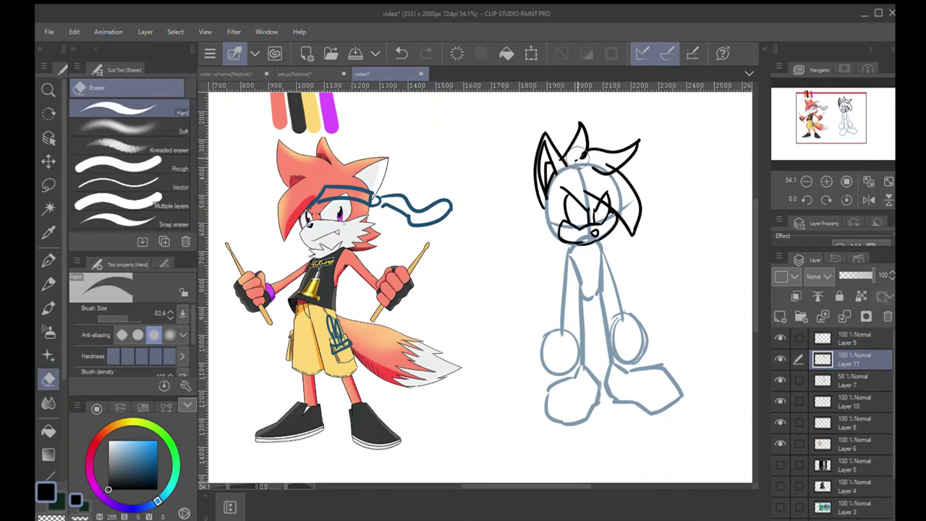
{"action": "key", "text": "ctrl+z"}
{"action": "left_click_drag", "start_coordinate": [582, 161], "coordinate": [614, 165]}
{"action": "key", "text": "ctrl+z"}
{"action": "key", "text": "ctrl+z"}
{"action": "key", "text": "p"}
{"action": "left_click_drag", "start_coordinate": [610, 137], "coordinate": [614, 153]}
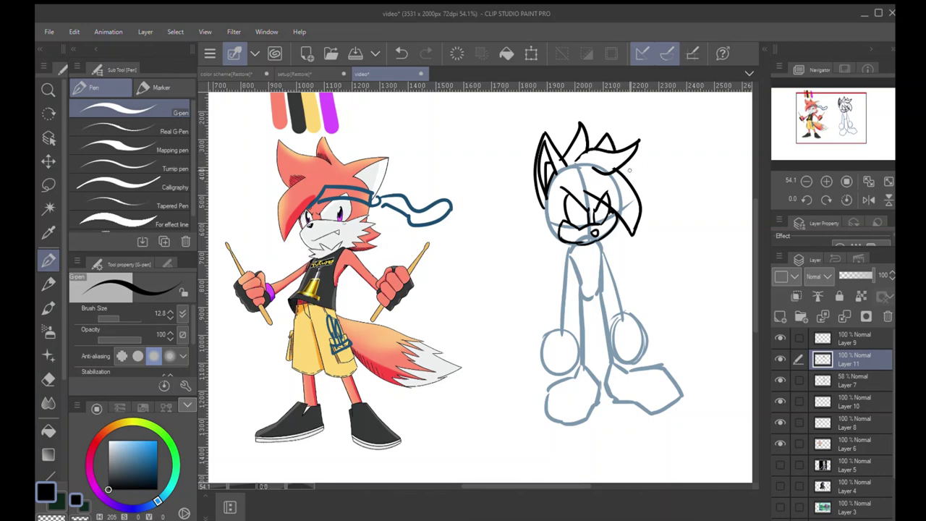
{"action": "key", "text": "e"}
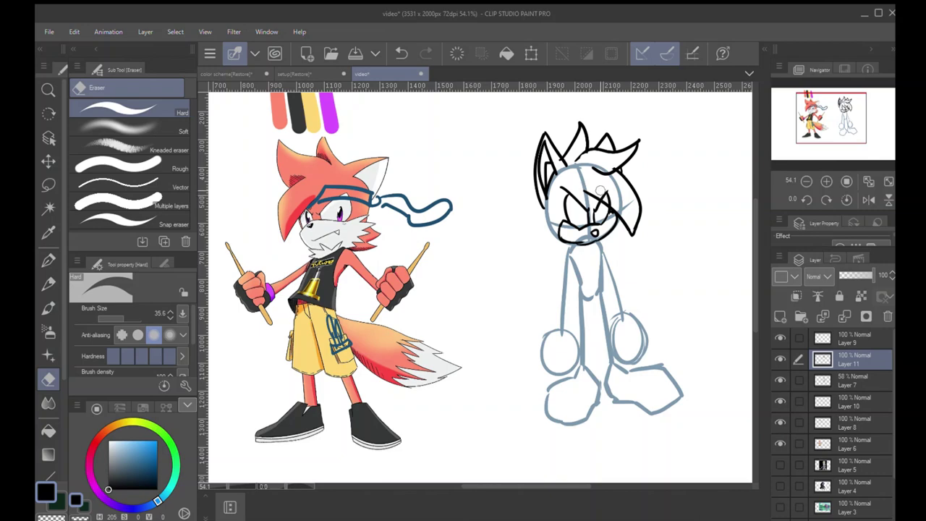
{"action": "key", "text": "p"}
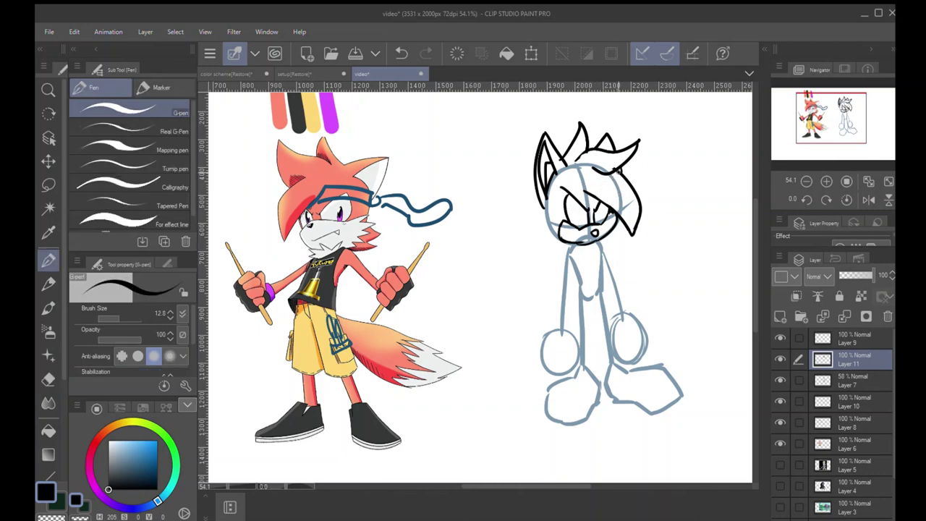
Redraw the fringe's outer edge from the right hair tuft down to its tip, erasing the earlier curve
{"action": "left_click_drag", "start_coordinate": [614, 168], "coordinate": [635, 239]}
{"action": "key", "text": "ctrl+z"}
{"action": "left_click_drag", "start_coordinate": [616, 169], "coordinate": [634, 238]}
{"action": "key", "text": "ctrl+z"}
{"action": "left_click_drag", "start_coordinate": [617, 169], "coordinate": [635, 240]}
{"action": "key", "text": "e"}
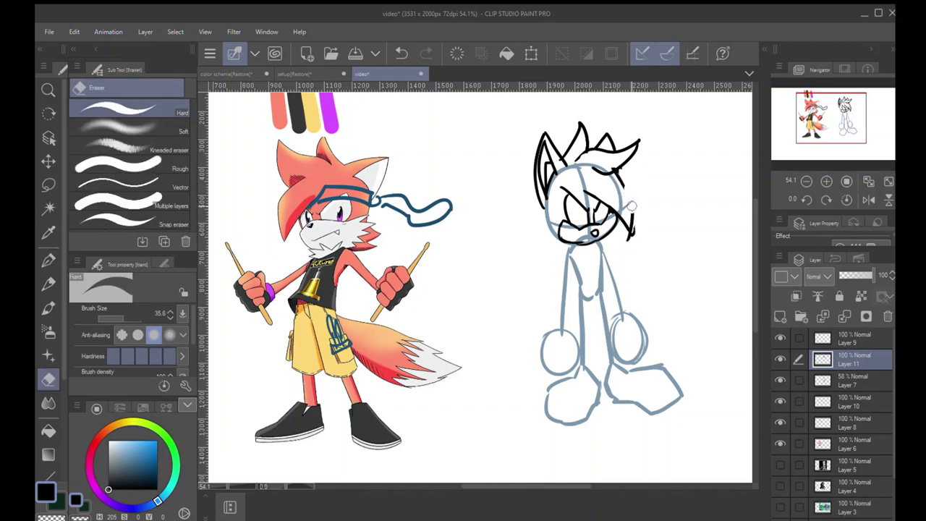
{"action": "key", "text": "p"}
{"action": "left_click_drag", "start_coordinate": [629, 189], "coordinate": [634, 229]}
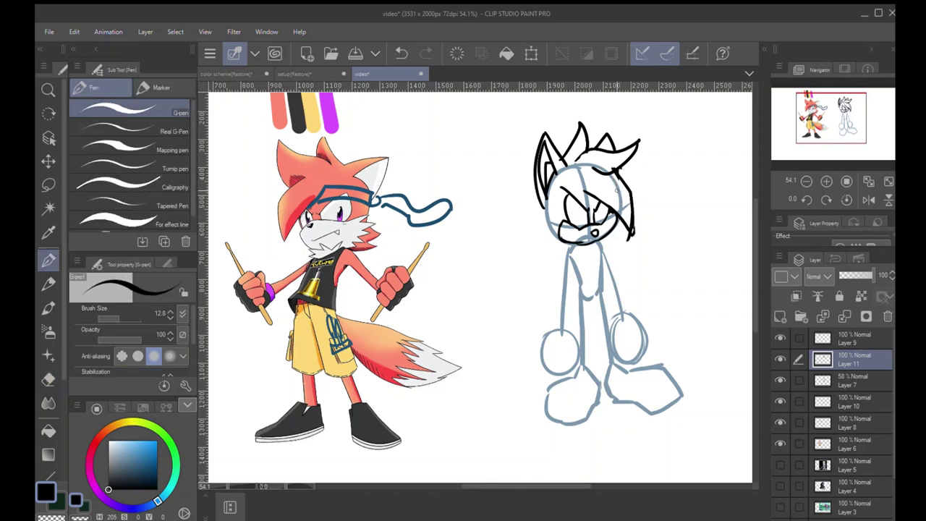
Add spiky fur tufts to the sketched head's left cheek, clearing failed strokes and stray lines around the muzzle
{"action": "mouse_move", "coordinate": [307, 176]}
{"action": "left_mouse_down"}
{"action": "mouse_move", "coordinate": [290, 241]}
{"action": "mouse_move", "coordinate": [314, 202]}
{"action": "mouse_move", "coordinate": [290, 164]}
{"action": "mouse_move", "coordinate": [242, 223]}
{"action": "left_mouse_up"}
{"action": "key", "text": "ctrl+z"}
{"action": "key", "text": "ctrl+z"}
{"action": "mouse_move", "coordinate": [564, 224]}
{"action": "left_mouse_down"}
{"action": "mouse_move", "coordinate": [553, 209]}
{"action": "mouse_move", "coordinate": [558, 229]}
{"action": "mouse_move", "coordinate": [558, 220]}
{"action": "mouse_move", "coordinate": [547, 238]}
{"action": "mouse_move", "coordinate": [574, 244]}
{"action": "mouse_move", "coordinate": [619, 230]}
{"action": "mouse_move", "coordinate": [620, 219]}
{"action": "left_mouse_up"}
{"action": "key", "text": "ctrl+z"}
{"action": "key", "text": "ctrl+z"}
{"action": "key", "text": "e"}
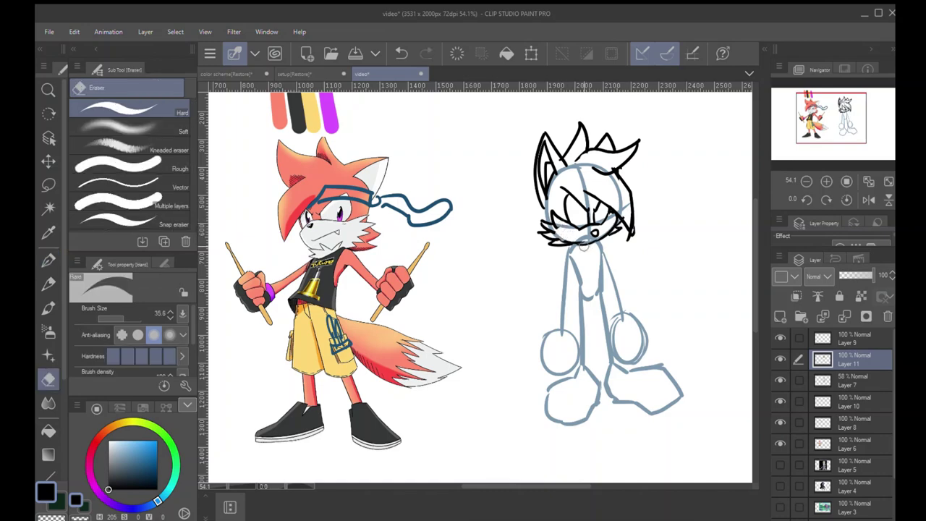
{"action": "key", "text": "p"}
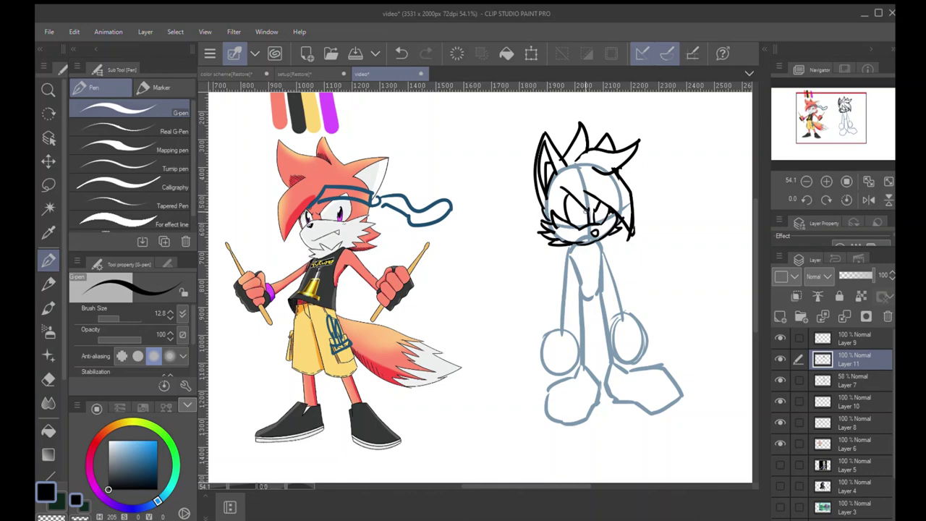
Draw narrow slit pupils in both eyes and a small mouth with a fang on the muzzle
{"action": "mouse_move", "coordinate": [587, 236]}
{"action": "left_mouse_down"}
{"action": "mouse_move", "coordinate": [567, 240]}
{"action": "mouse_move", "coordinate": [568, 229]}
{"action": "mouse_move", "coordinate": [578, 237]}
{"action": "mouse_move", "coordinate": [567, 229]}
{"action": "left_mouse_up"}
{"action": "key", "text": "ctrl+z"}
{"action": "key", "text": "ctrl+z"}
{"action": "key", "text": "ctrl+z"}
{"action": "mouse_move", "coordinate": [570, 232]}
{"action": "left_mouse_down"}
{"action": "mouse_move", "coordinate": [564, 229]}
{"action": "mouse_move", "coordinate": [576, 223]}
{"action": "mouse_move", "coordinate": [596, 223]}
{"action": "left_mouse_up"}
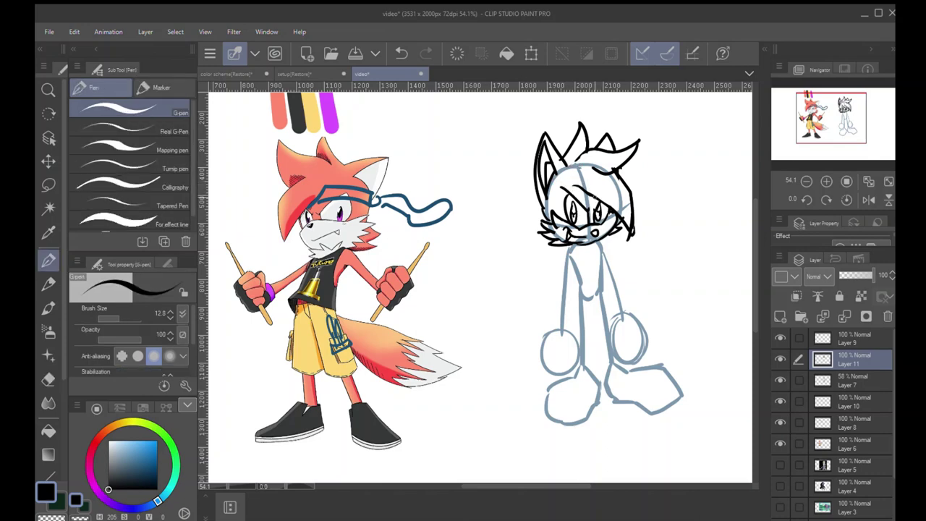
{"action": "key", "text": "ctrl+z"}
Draw a headband across the forehead on a new layer above Layer 11, with a knot and two wavy tails trailing left
{"action": "left_click_drag", "start_coordinate": [571, 181], "coordinate": [604, 202]}
{"action": "key", "text": "ctrl+z"}
{"action": "left_click", "coordinate": [780, 316]}
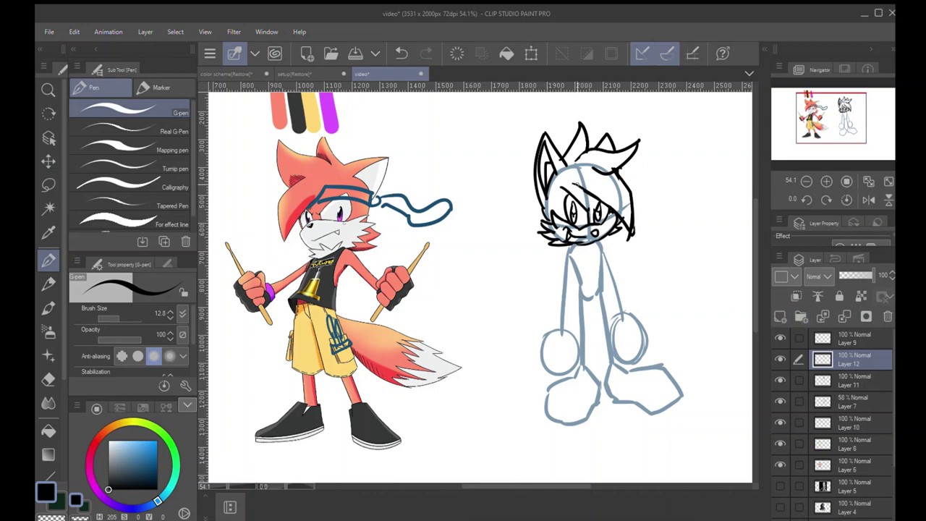
{"action": "mouse_move", "coordinate": [578, 186]}
{"action": "left_mouse_down"}
{"action": "mouse_move", "coordinate": [539, 199]}
{"action": "mouse_move", "coordinate": [545, 217]}
{"action": "mouse_move", "coordinate": [590, 194]}
{"action": "mouse_move", "coordinate": [531, 206]}
{"action": "mouse_move", "coordinate": [541, 215]}
{"action": "mouse_move", "coordinate": [509, 203]}
{"action": "mouse_move", "coordinate": [468, 245]}
{"action": "mouse_move", "coordinate": [532, 209]}
{"action": "mouse_move", "coordinate": [477, 182]}
{"action": "mouse_move", "coordinate": [463, 196]}
{"action": "mouse_move", "coordinate": [491, 217]}
{"action": "mouse_move", "coordinate": [502, 197]}
{"action": "mouse_move", "coordinate": [522, 193]}
{"action": "left_mouse_up"}
{"action": "key", "text": "ctrl+z"}
{"action": "key", "text": "ctrl+z"}
{"action": "key", "text": "e"}
{"action": "key", "text": "p"}
{"action": "key", "text": "ctrl+z"}
{"action": "key", "text": "ctrl+z"}
{"action": "key", "text": "ctrl+z"}
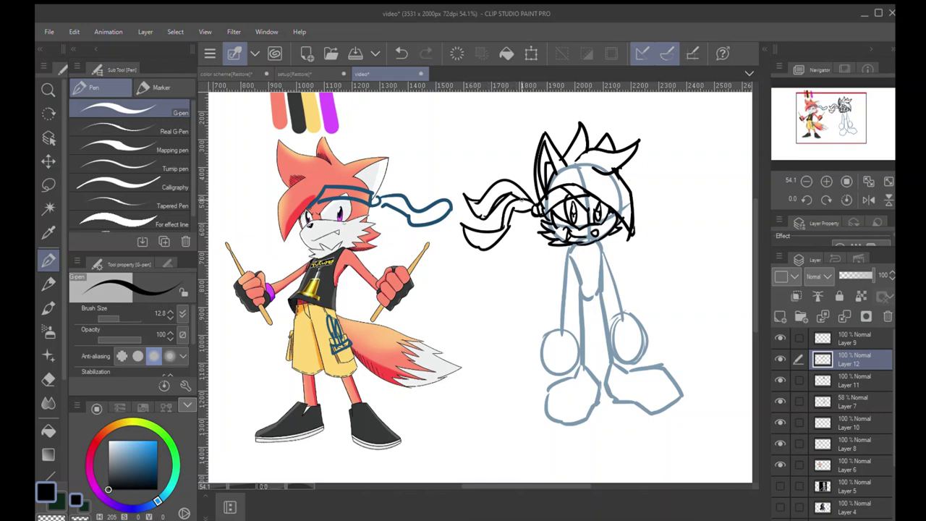
Briefly hide and reshow the headband on Layer 12, and make Layer 11 the active drawing layer
{"action": "key", "text": "ctrl+space"}
{"action": "mouse_move", "coordinate": [552, 240]}
{"action": "left_mouse_down"}
{"action": "mouse_move", "coordinate": [531, 239]}
{"action": "mouse_move", "coordinate": [550, 240]}
{"action": "left_mouse_up"}
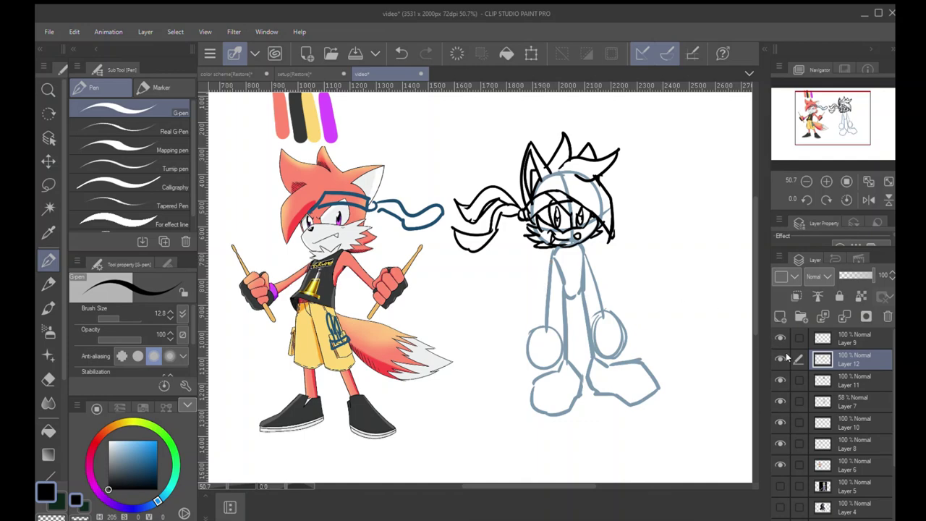
{"action": "left_click", "coordinate": [780, 358]}
{"action": "left_click", "coordinate": [780, 358]}
{"action": "left_click", "coordinate": [822, 379]}
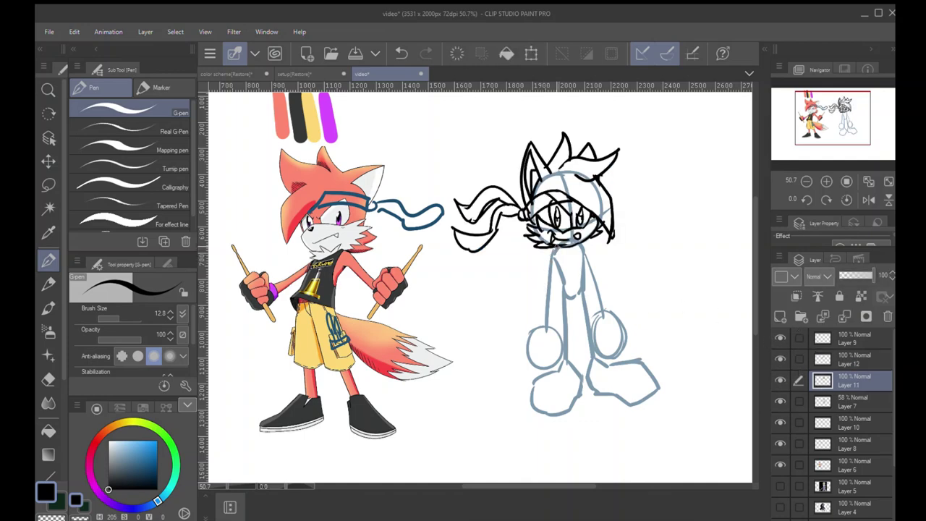
{"action": "mouse_move", "coordinate": [551, 247]}
{"action": "left_mouse_down"}
{"action": "mouse_move", "coordinate": [541, 323]}
{"action": "mouse_move", "coordinate": [550, 325]}
{"action": "mouse_move", "coordinate": [555, 274]}
{"action": "left_mouse_up"}
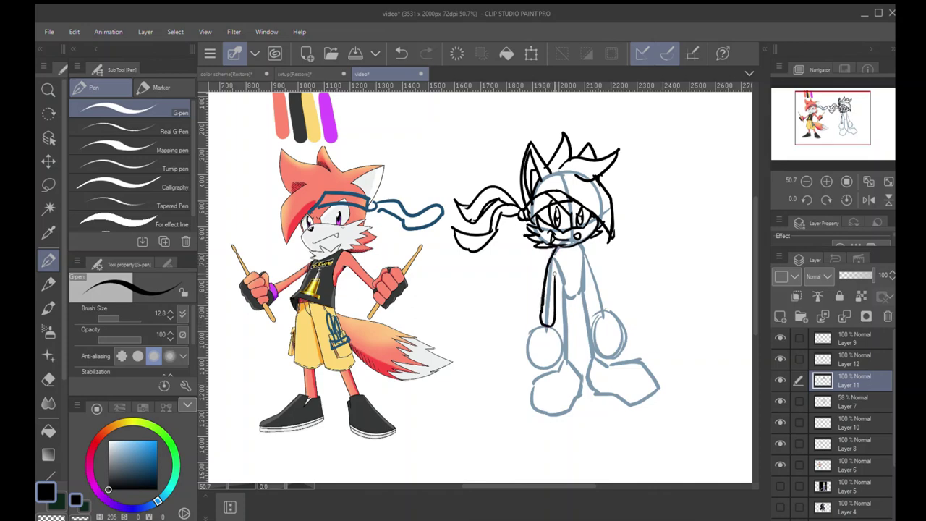
{"action": "left_click_drag", "start_coordinate": [554, 309], "coordinate": [553, 254]}
{"action": "key", "text": "ctrl+z"}
{"action": "key", "text": "ctrl+z"}
{"action": "key", "text": "ctrl+z"}
{"action": "key", "text": "ctrl+z"}
{"action": "key", "text": "ctrl+z"}
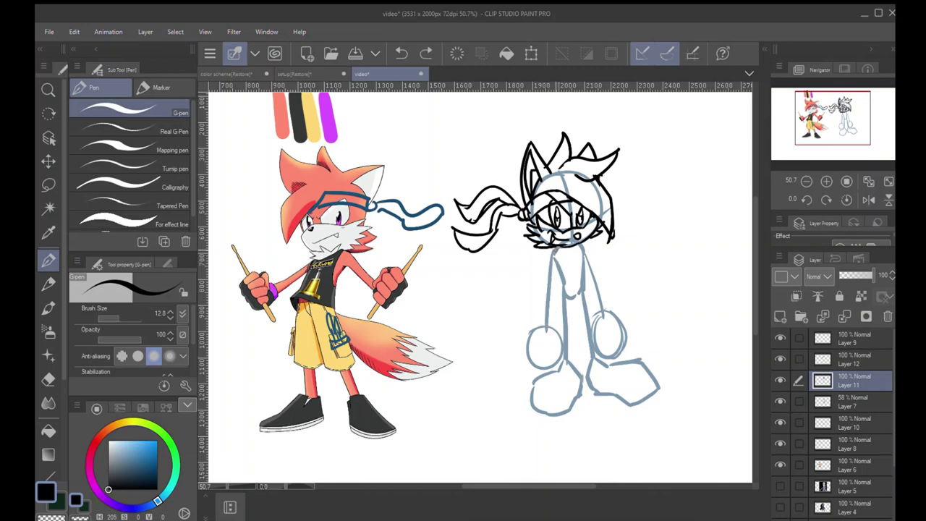
Draw both slim arms hanging from the shoulders down to the wrists, and outline the side of the torso
{"action": "left_click_drag", "start_coordinate": [548, 247], "coordinate": [544, 319]}
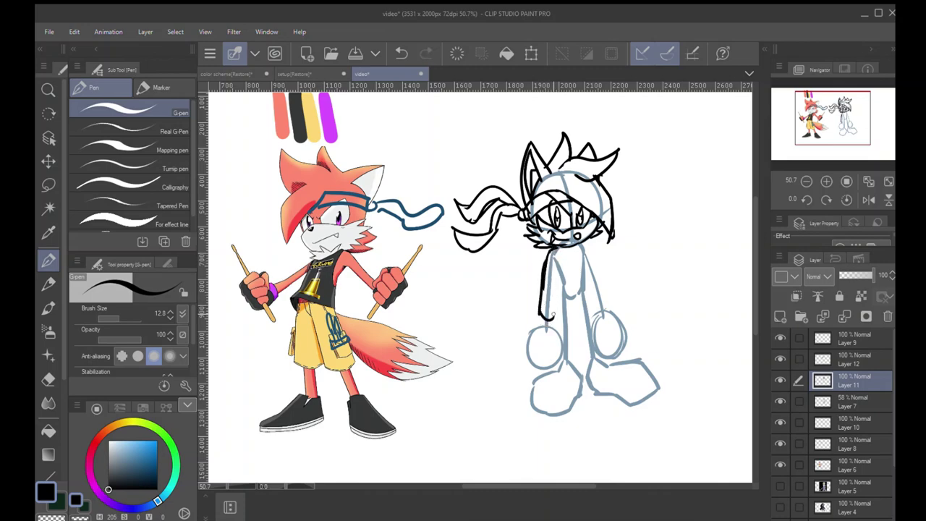
{"action": "left_click_drag", "start_coordinate": [554, 265], "coordinate": [553, 313]}
{"action": "left_click_drag", "start_coordinate": [586, 248], "coordinate": [601, 313]}
{"action": "left_click_drag", "start_coordinate": [587, 278], "coordinate": [591, 308]}
{"action": "left_click_drag", "start_coordinate": [584, 249], "coordinate": [583, 285]}
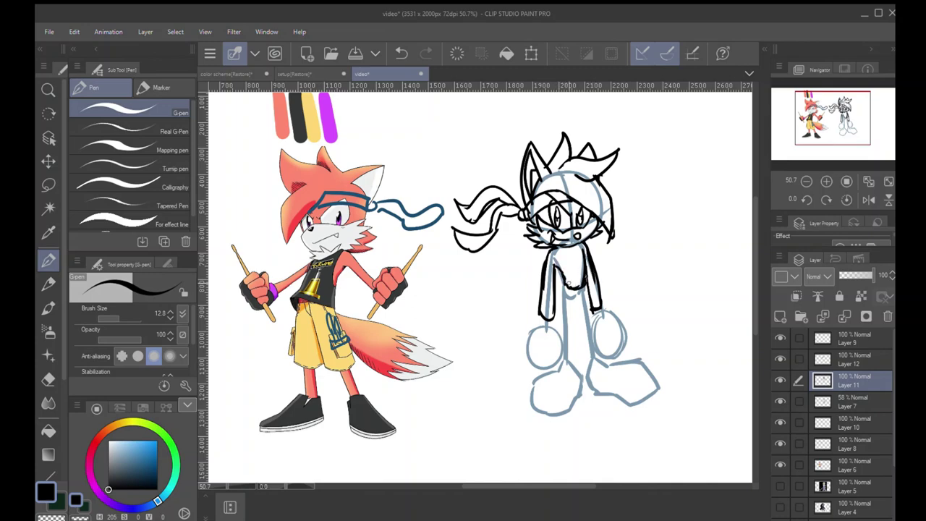
Draw a ribbed waistband at the torso's lower edge, inspecting the coloured fox's shirt hem for reference
{"action": "mouse_move", "coordinate": [561, 275]}
{"action": "left_mouse_down"}
{"action": "mouse_move", "coordinate": [562, 297]}
{"action": "mouse_move", "coordinate": [585, 294]}
{"action": "left_mouse_up"}
{"action": "key", "text": "ctrl+z"}
{"action": "key", "text": "ctrl+space"}
{"action": "left_click_drag", "start_coordinate": [292, 303], "coordinate": [389, 281]}
{"action": "mouse_move", "coordinate": [503, 276]}
{"action": "left_mouse_down"}
{"action": "mouse_move", "coordinate": [632, 303]}
{"action": "mouse_move", "coordinate": [514, 316]}
{"action": "mouse_move", "coordinate": [578, 321]}
{"action": "mouse_move", "coordinate": [461, 308]}
{"action": "mouse_move", "coordinate": [350, 330]}
{"action": "left_mouse_up"}
{"action": "key", "text": "ctrl+z"}
{"action": "key", "text": "ctrl+space"}
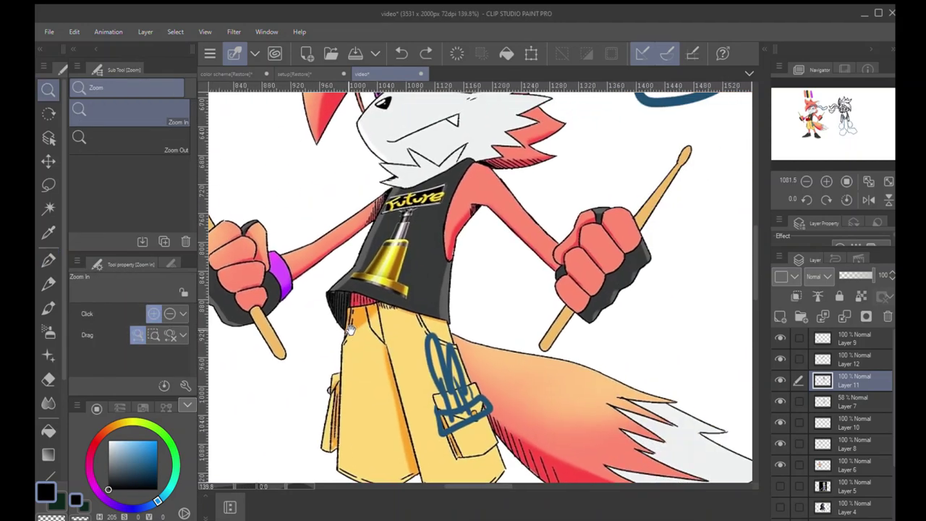
{"action": "scroll", "coordinate": [349, 329], "scroll_direction": "down", "scroll_amount": 6}
{"action": "scroll", "coordinate": [546, 291], "scroll_direction": "up", "scroll_amount": 1}
{"action": "scroll", "coordinate": [449, 305], "scroll_direction": "up", "scroll_amount": 1}
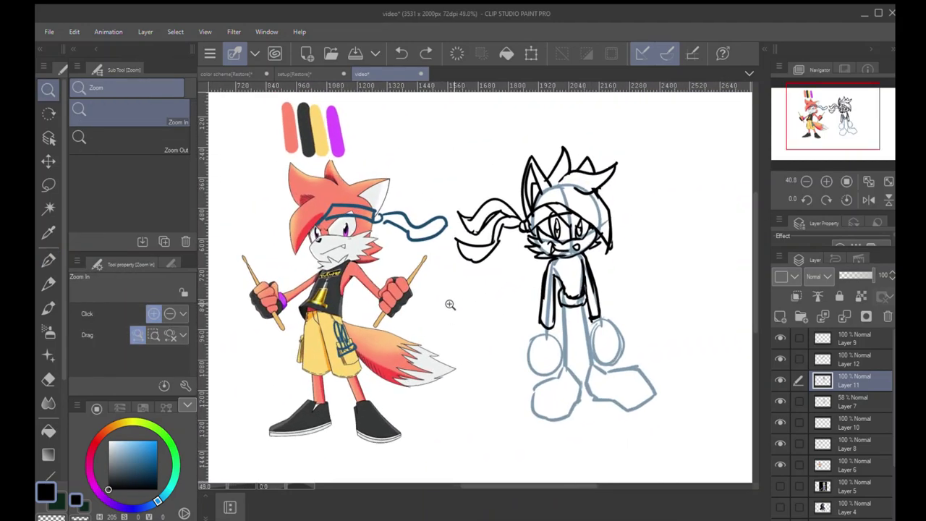
{"action": "left_click_drag", "start_coordinate": [450, 305], "coordinate": [451, 305]}
{"action": "left_click_drag", "start_coordinate": [563, 292], "coordinate": [590, 308]}
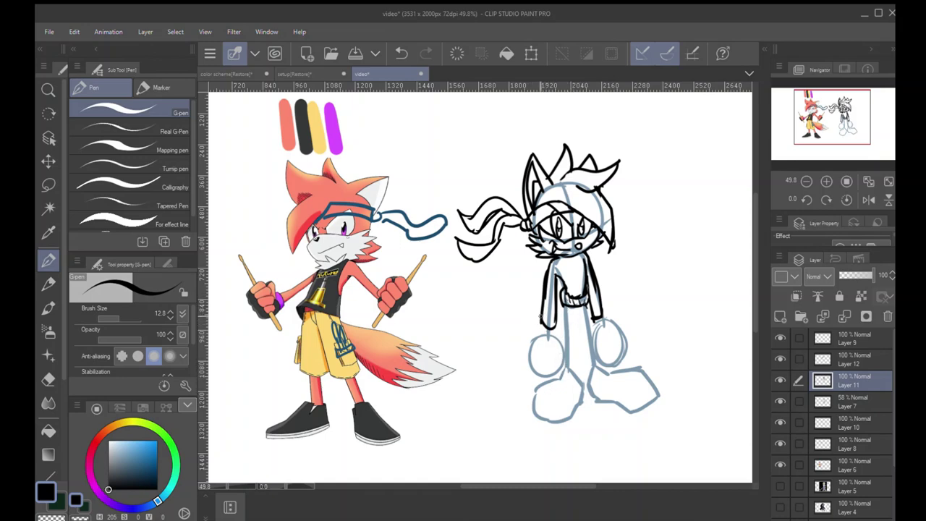
Draw rounded glove cuffs around both wrists of the sketched character
{"action": "mouse_move", "coordinate": [541, 314]}
{"action": "left_mouse_down"}
{"action": "mouse_move", "coordinate": [532, 327]}
{"action": "mouse_move", "coordinate": [555, 334]}
{"action": "mouse_move", "coordinate": [550, 340]}
{"action": "mouse_move", "coordinate": [535, 335]}
{"action": "mouse_move", "coordinate": [541, 323]}
{"action": "left_mouse_up"}
{"action": "mouse_move", "coordinate": [603, 319]}
{"action": "left_mouse_down"}
{"action": "mouse_move", "coordinate": [606, 309]}
{"action": "mouse_move", "coordinate": [604, 327]}
{"action": "left_mouse_up"}
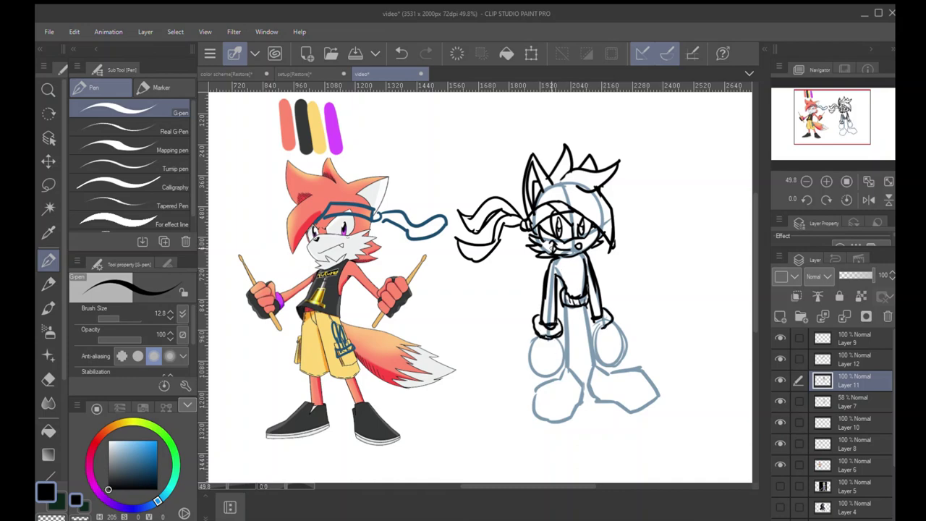
Draw jagged chest fur on the torso below the neck, briefly circling the coloured fox's neck fur as reference
{"action": "left_click_drag", "start_coordinate": [368, 253], "coordinate": [365, 279]}
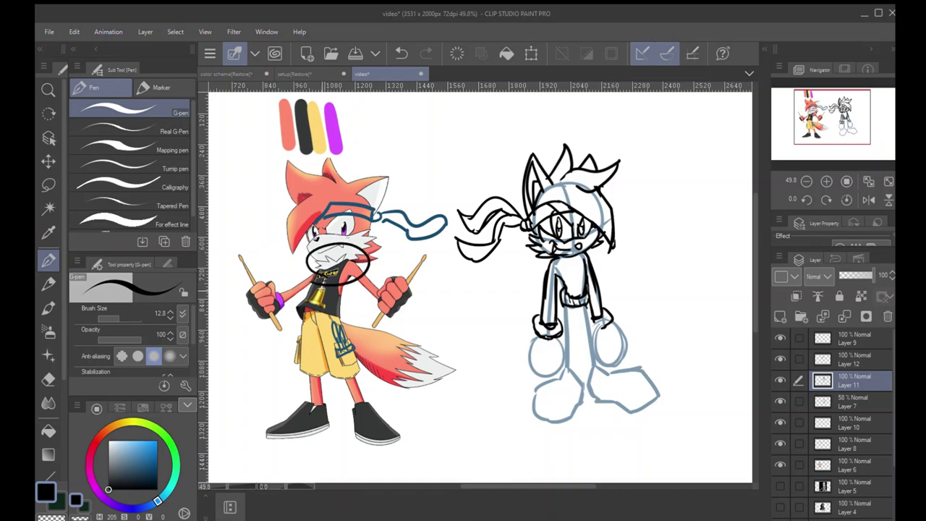
{"action": "key", "text": "ctrl+z"}
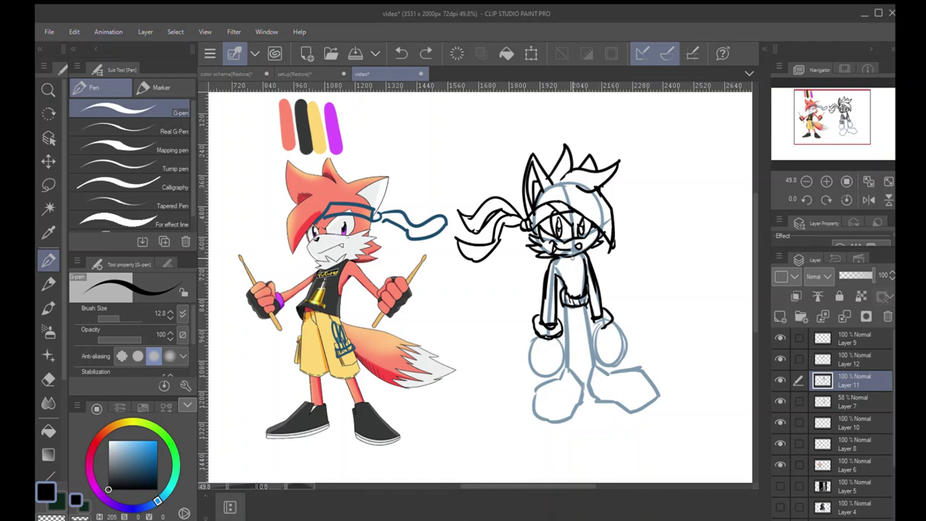
{"action": "mouse_move", "coordinate": [587, 252]}
{"action": "left_mouse_down"}
{"action": "mouse_move", "coordinate": [579, 264]}
{"action": "mouse_move", "coordinate": [555, 265]}
{"action": "left_mouse_up"}
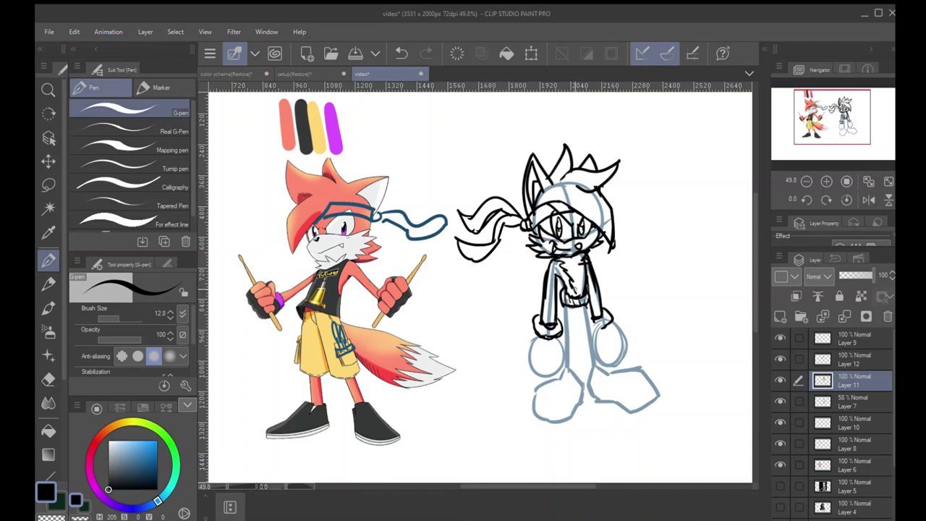
{"action": "key", "text": "e"}
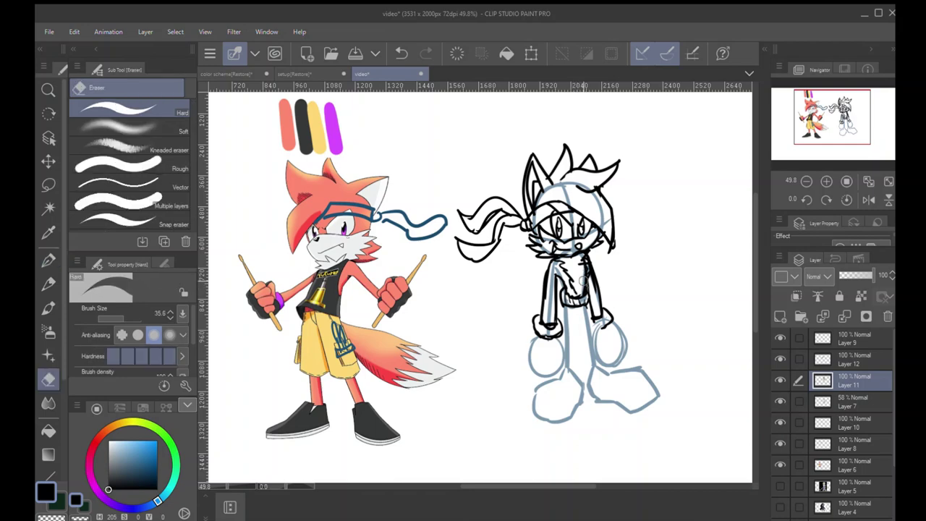
{"action": "key", "text": "p"}
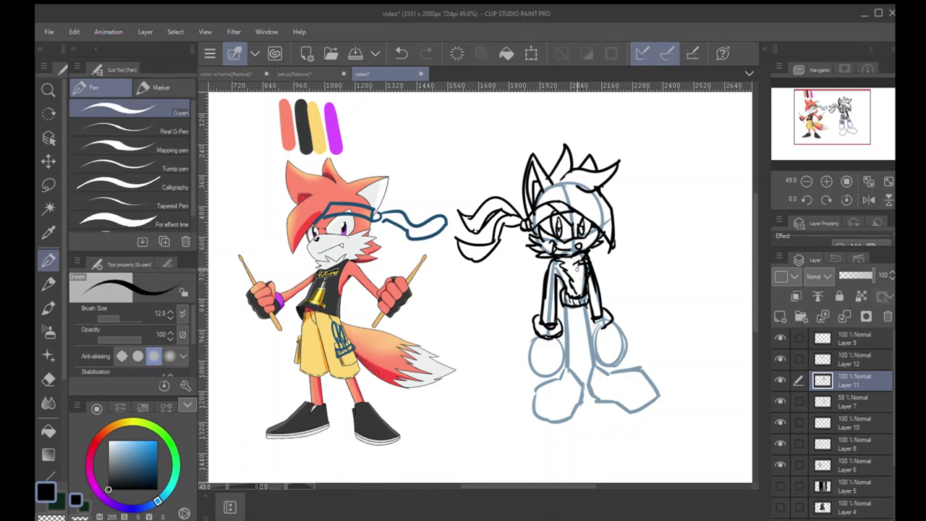
{"action": "mouse_move", "coordinate": [578, 277]}
{"action": "left_mouse_down"}
{"action": "mouse_move", "coordinate": [526, 282]}
{"action": "mouse_move", "coordinate": [571, 280]}
{"action": "left_mouse_up"}
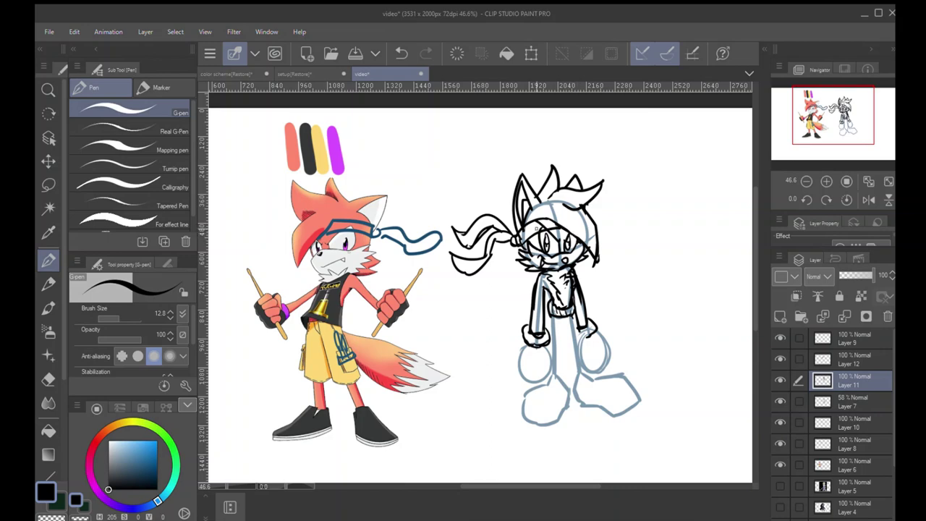
{"action": "mouse_move", "coordinate": [544, 213]}
{"action": "left_mouse_down"}
{"action": "mouse_move", "coordinate": [567, 149]}
{"action": "mouse_move", "coordinate": [558, 193]}
{"action": "left_mouse_up"}
{"action": "key", "text": "ctrl+z"}
{"action": "key", "text": "ctrl+z"}
{"action": "mouse_move", "coordinate": [571, 260]}
{"action": "left_mouse_down"}
{"action": "mouse_move", "coordinate": [518, 322]}
{"action": "mouse_move", "coordinate": [578, 264]}
{"action": "left_mouse_up"}
{"action": "key", "text": "ctrl+z"}
Outline the left gloved hand below its cuff over the oval guide, with a thumb on the inner side
{"action": "mouse_move", "coordinate": [524, 335]}
{"action": "left_mouse_down"}
{"action": "mouse_move", "coordinate": [518, 376]}
{"action": "mouse_move", "coordinate": [543, 379]}
{"action": "left_mouse_up"}
{"action": "key", "text": "ctrl+z"}
{"action": "mouse_move", "coordinate": [551, 337]}
{"action": "left_mouse_down"}
{"action": "mouse_move", "coordinate": [555, 366]}
{"action": "mouse_move", "coordinate": [543, 378]}
{"action": "mouse_move", "coordinate": [551, 355]}
{"action": "left_mouse_up"}
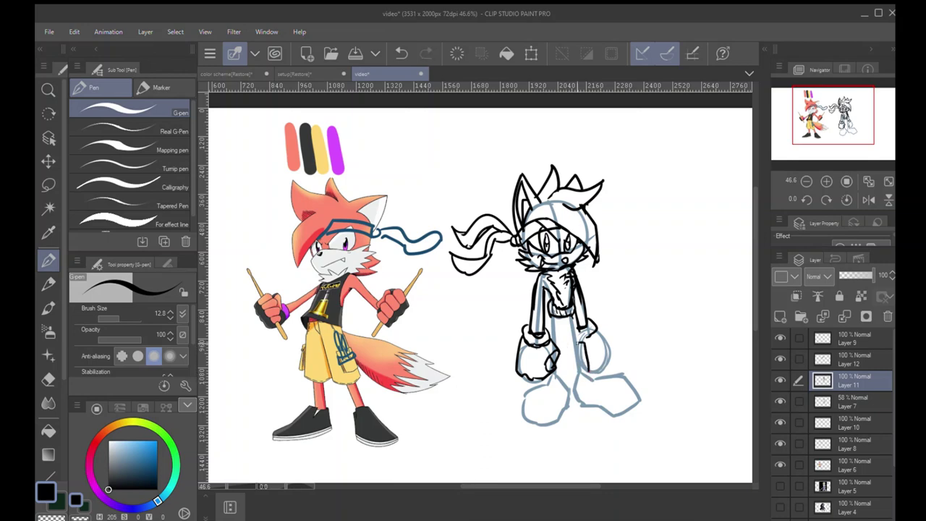
{"action": "mouse_move", "coordinate": [579, 342]}
{"action": "left_mouse_down"}
{"action": "mouse_move", "coordinate": [569, 349]}
{"action": "mouse_move", "coordinate": [575, 376]}
{"action": "mouse_move", "coordinate": [590, 341]}
{"action": "mouse_move", "coordinate": [574, 374]}
{"action": "left_mouse_up"}
{"action": "key", "text": "ctrl+z"}
{"action": "key", "text": "ctrl+z"}
{"action": "key", "text": "ctrl+z"}
{"action": "left_click_drag", "start_coordinate": [588, 341], "coordinate": [592, 379]}
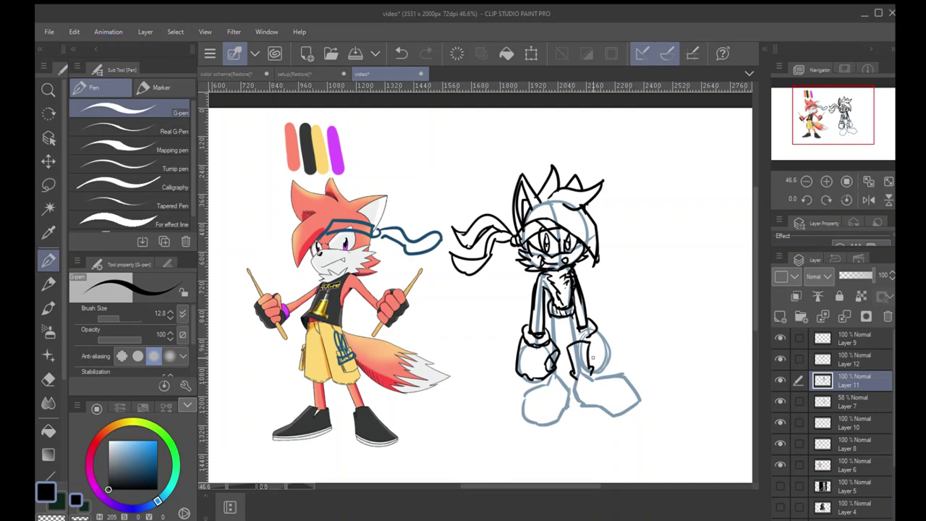
{"action": "mouse_move", "coordinate": [559, 345]}
{"action": "left_mouse_down"}
{"action": "mouse_move", "coordinate": [570, 356]}
{"action": "mouse_move", "coordinate": [567, 348]}
{"action": "left_mouse_up"}
{"action": "key", "text": "ctrl+z"}
{"action": "left_click_drag", "start_coordinate": [567, 348], "coordinate": [564, 383]}
{"action": "left_click_drag", "start_coordinate": [584, 334], "coordinate": [567, 350]}
{"action": "key", "text": "ctrl+z"}
{"action": "key", "text": "ctrl+z"}
{"action": "key", "text": "ctrl+z"}
{"action": "key", "text": "ctrl+z"}
{"action": "key", "text": "ctrl+z"}
{"action": "key", "text": "ctrl+z"}
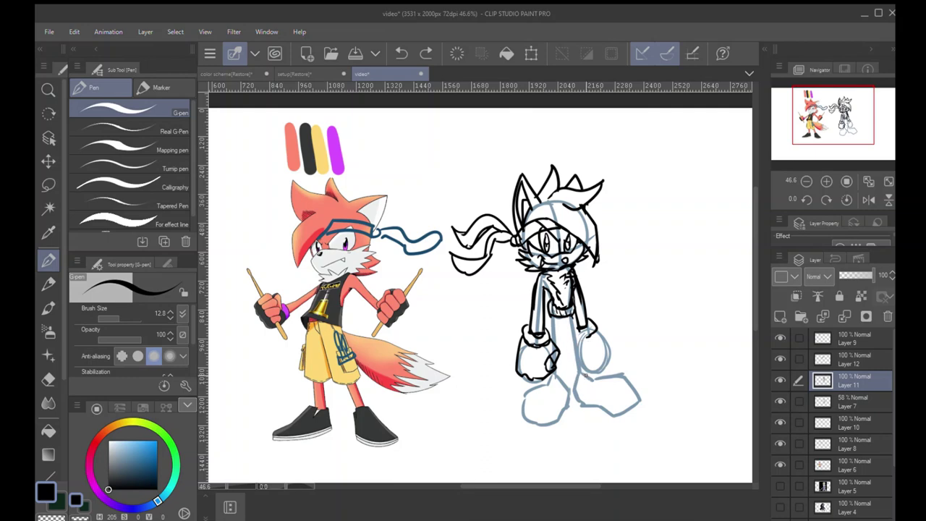
Draw short trousers below the waistband, with two leg openings ending in folded hems
{"action": "left_click_drag", "start_coordinate": [548, 319], "coordinate": [546, 334]}
{"action": "left_click_drag", "start_coordinate": [580, 332], "coordinate": [570, 345]}
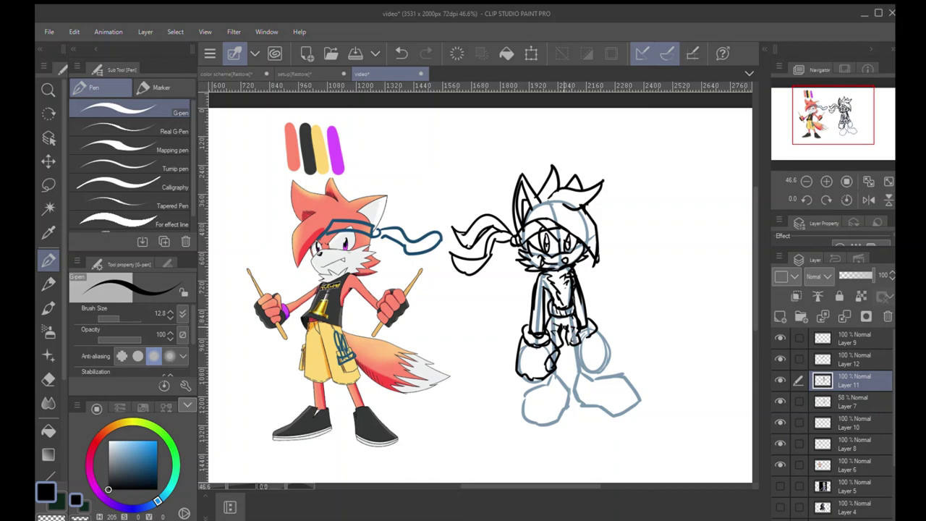
{"action": "mouse_move", "coordinate": [550, 329]}
{"action": "left_mouse_down"}
{"action": "mouse_move", "coordinate": [510, 332]}
{"action": "mouse_move", "coordinate": [499, 344]}
{"action": "mouse_move", "coordinate": [572, 354]}
{"action": "mouse_move", "coordinate": [542, 363]}
{"action": "left_mouse_up"}
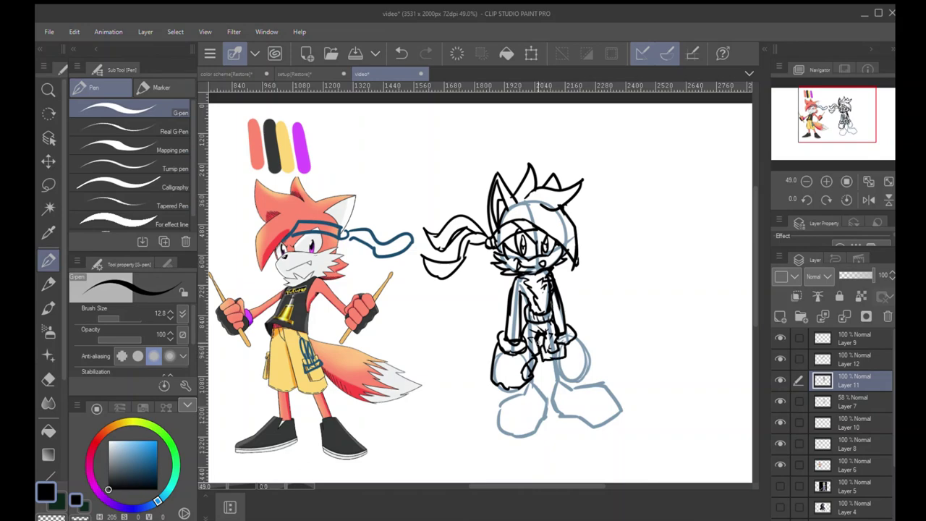
Add dark fold strokes to the shorts and ribbing lines to the trouser hems and glove cuffs
{"action": "left_click_drag", "start_coordinate": [542, 331], "coordinate": [539, 353]}
{"action": "key", "text": "ctrl+z"}
{"action": "key", "text": "e"}
{"action": "key", "text": "p"}
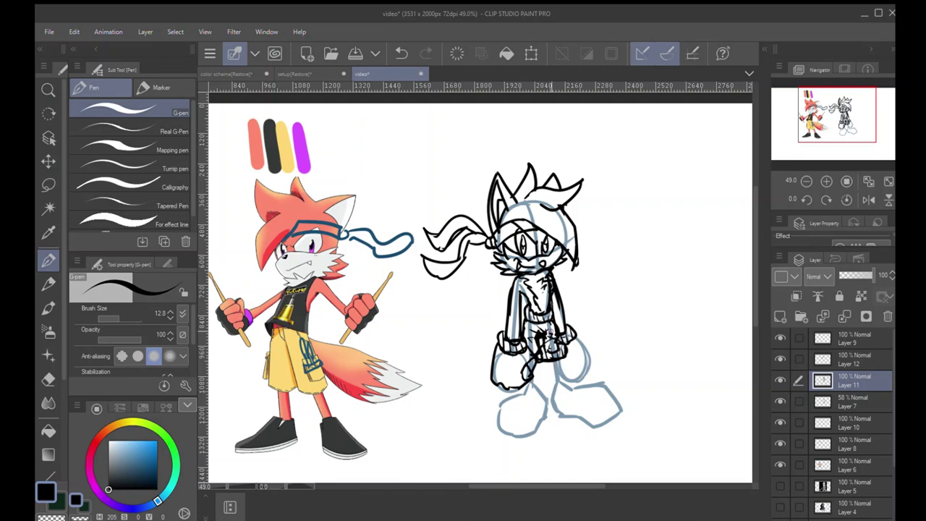
Draw the right leg and a large angular shoe with a thick sole over the guide, redoing failed strokes
{"action": "key", "text": "ctrl+z"}
{"action": "left_click_drag", "start_coordinate": [547, 360], "coordinate": [551, 384]}
{"action": "key", "text": "ctrl+z"}
{"action": "mouse_move", "coordinate": [566, 353]}
{"action": "left_mouse_down"}
{"action": "mouse_move", "coordinate": [565, 381]}
{"action": "mouse_move", "coordinate": [543, 362]}
{"action": "mouse_move", "coordinate": [550, 382]}
{"action": "mouse_move", "coordinate": [564, 374]}
{"action": "mouse_move", "coordinate": [551, 410]}
{"action": "mouse_move", "coordinate": [550, 397]}
{"action": "mouse_move", "coordinate": [556, 414]}
{"action": "mouse_move", "coordinate": [594, 426]}
{"action": "left_mouse_up"}
{"action": "key", "text": "ctrl+z"}
{"action": "key", "text": "ctrl+z"}
{"action": "key", "text": "ctrl+z"}
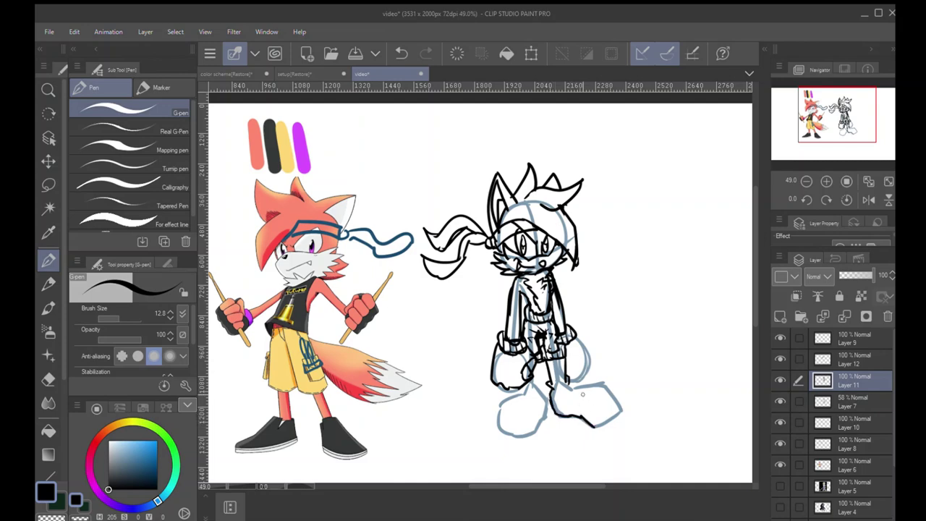
{"action": "mouse_move", "coordinate": [569, 385]}
{"action": "left_mouse_down"}
{"action": "mouse_move", "coordinate": [606, 385]}
{"action": "mouse_move", "coordinate": [621, 407]}
{"action": "mouse_move", "coordinate": [598, 427]}
{"action": "left_mouse_up"}
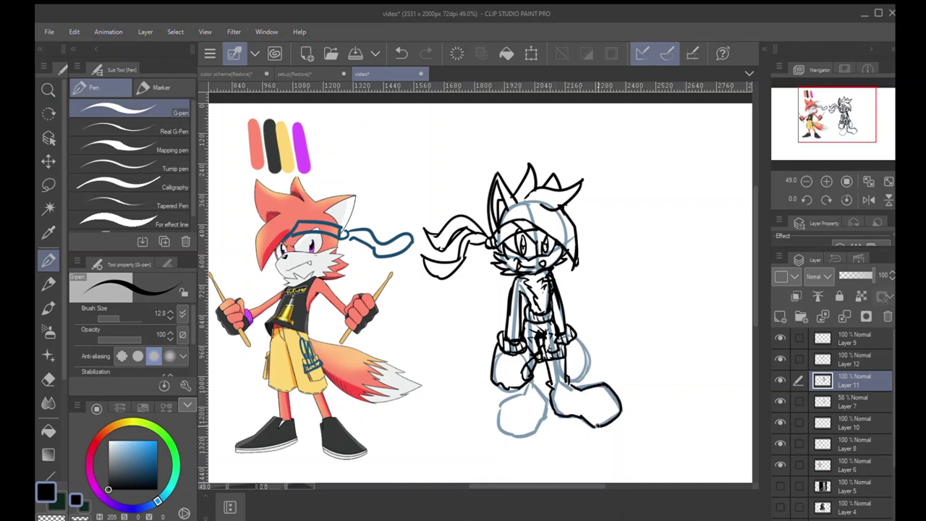
{"action": "mouse_move", "coordinate": [549, 402]}
{"action": "left_mouse_down"}
{"action": "mouse_move", "coordinate": [551, 419]}
{"action": "mouse_move", "coordinate": [620, 431]}
{"action": "mouse_move", "coordinate": [626, 409]}
{"action": "mouse_move", "coordinate": [619, 426]}
{"action": "left_mouse_up"}
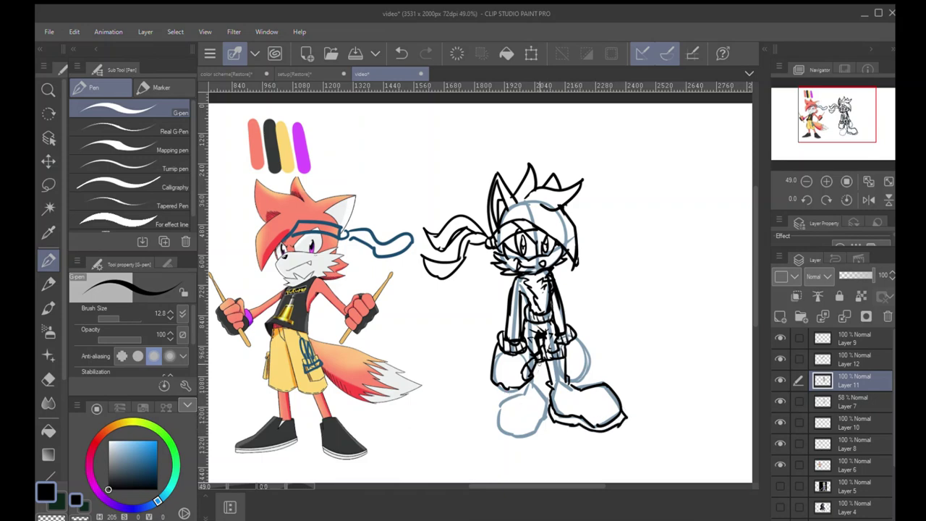
Draw the left leg and a rounded shoe with a sole, and clean up the leg lines under the shorts
{"action": "mouse_move", "coordinate": [540, 361]}
{"action": "left_mouse_down"}
{"action": "mouse_move", "coordinate": [540, 391]}
{"action": "mouse_move", "coordinate": [501, 398]}
{"action": "mouse_move", "coordinate": [494, 422]}
{"action": "mouse_move", "coordinate": [498, 431]}
{"action": "mouse_move", "coordinate": [526, 428]}
{"action": "mouse_move", "coordinate": [539, 416]}
{"action": "mouse_move", "coordinate": [544, 391]}
{"action": "mouse_move", "coordinate": [523, 423]}
{"action": "mouse_move", "coordinate": [497, 414]}
{"action": "mouse_move", "coordinate": [525, 416]}
{"action": "mouse_move", "coordinate": [494, 415]}
{"action": "left_mouse_up"}
{"action": "key", "text": "ctrl+z"}
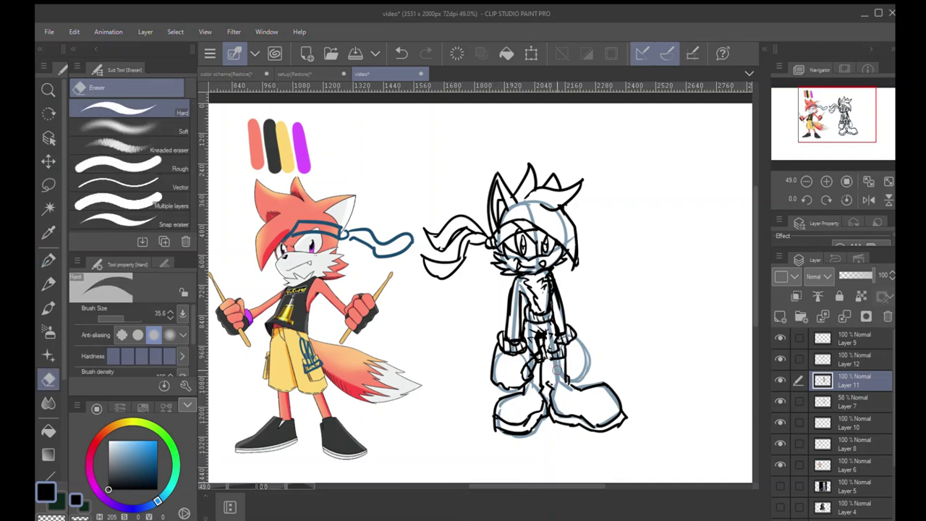
{"action": "key", "text": "e"}
{"action": "key", "text": "p"}
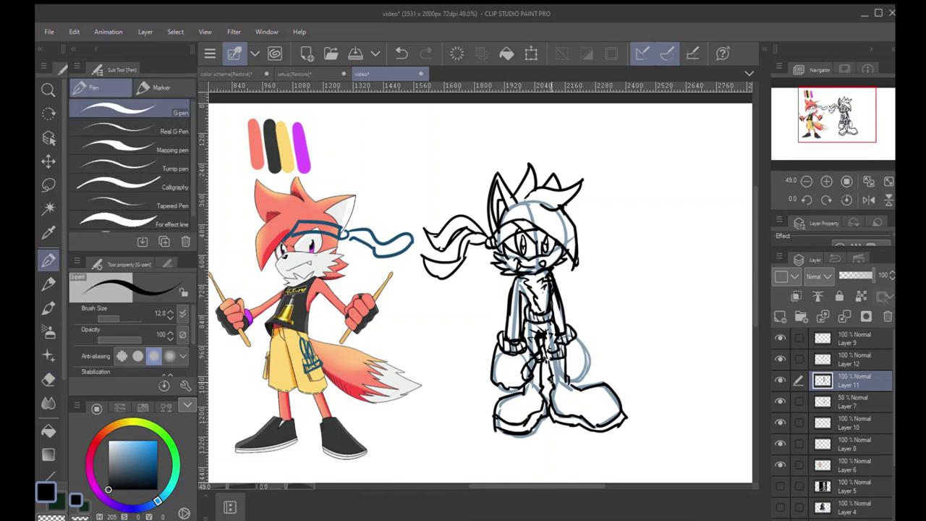
Lasso the smaller shoe of the sketched character and transform it to extend slightly further outwards
{"action": "key", "text": "ctrl+space"}
{"action": "mouse_move", "coordinate": [559, 377]}
{"action": "left_mouse_down"}
{"action": "mouse_move", "coordinate": [493, 378]}
{"action": "mouse_move", "coordinate": [505, 357]}
{"action": "mouse_move", "coordinate": [544, 362]}
{"action": "left_mouse_up"}
{"action": "key", "text": "m"}
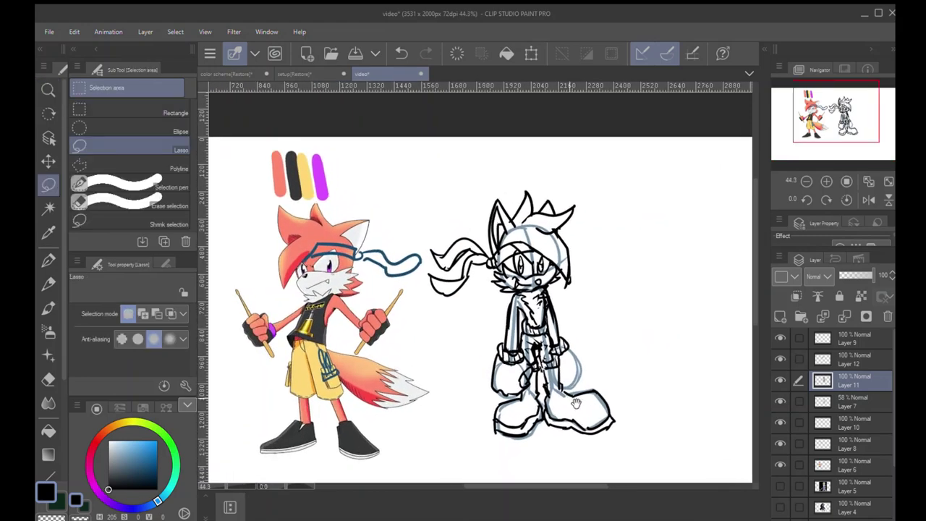
{"action": "left_click_drag", "start_coordinate": [570, 399], "coordinate": [559, 386]}
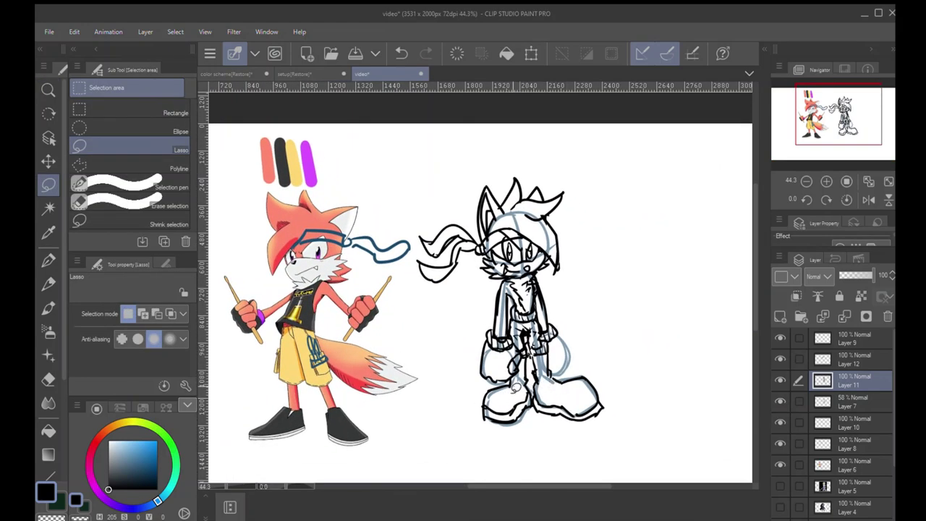
{"action": "mouse_move", "coordinate": [481, 389]}
{"action": "left_mouse_down"}
{"action": "mouse_move", "coordinate": [539, 425]}
{"action": "mouse_move", "coordinate": [527, 385]}
{"action": "mouse_move", "coordinate": [516, 382]}
{"action": "left_mouse_up"}
{"action": "key", "text": "ctrl+t"}
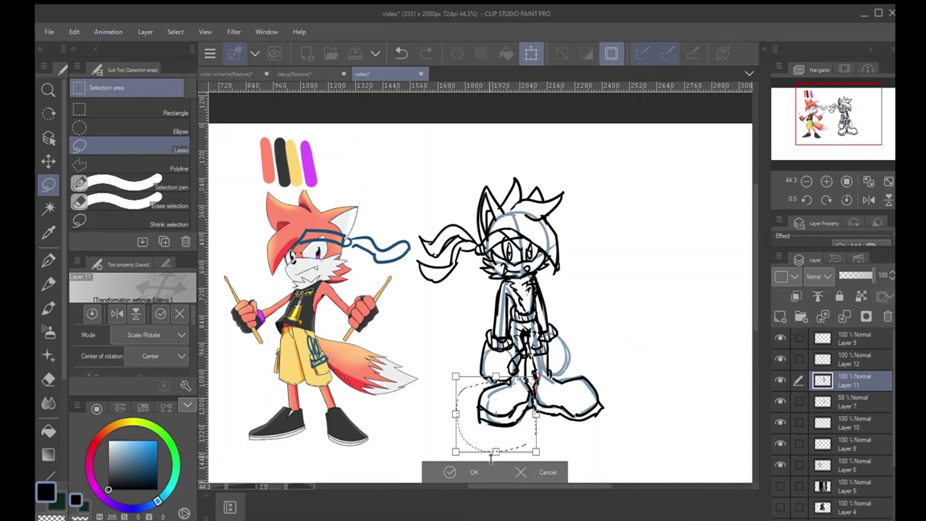
{"action": "left_click", "coordinate": [449, 472]}
{"action": "key", "text": "ctrl+d"}
Select the arm and gloved hand beside the headband tails' side and rotate them outwards, away from the body
{"action": "key", "text": "ctrl+space"}
{"action": "mouse_move", "coordinate": [516, 385]}
{"action": "left_mouse_down"}
{"action": "mouse_move", "coordinate": [492, 385]}
{"action": "mouse_move", "coordinate": [512, 383]}
{"action": "left_mouse_up"}
{"action": "key", "text": "m"}
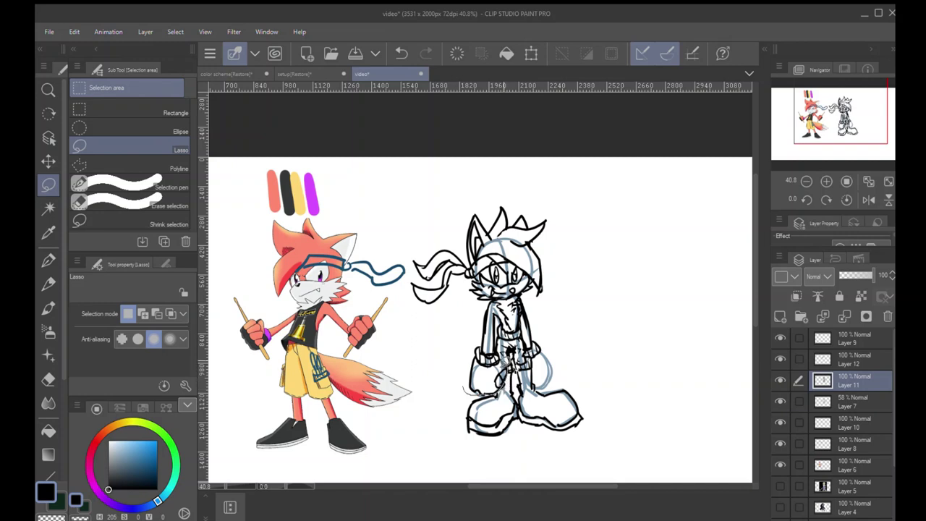
{"action": "left_click_drag", "start_coordinate": [494, 309], "coordinate": [443, 372]}
{"action": "key", "text": "ctrl+t"}
{"action": "left_click_drag", "start_coordinate": [510, 273], "coordinate": [550, 277]}
{"action": "mouse_move", "coordinate": [500, 359]}
{"action": "left_mouse_down"}
{"action": "mouse_move", "coordinate": [478, 337]}
{"action": "mouse_move", "coordinate": [517, 364]}
{"action": "mouse_move", "coordinate": [488, 379]}
{"action": "left_mouse_up"}
{"action": "left_click", "coordinate": [427, 416]}
{"action": "key", "text": "ctrl+d"}
Touch up the shorts and leg lines exposed by the moved arm, undoing a failed stroke
{"action": "key", "text": "ctrl+space"}
{"action": "left_click", "coordinate": [517, 364]}
{"action": "key", "text": "p"}
{"action": "mouse_move", "coordinate": [489, 379]}
{"action": "left_mouse_down"}
{"action": "mouse_move", "coordinate": [516, 373]}
{"action": "mouse_move", "coordinate": [498, 405]}
{"action": "left_mouse_up"}
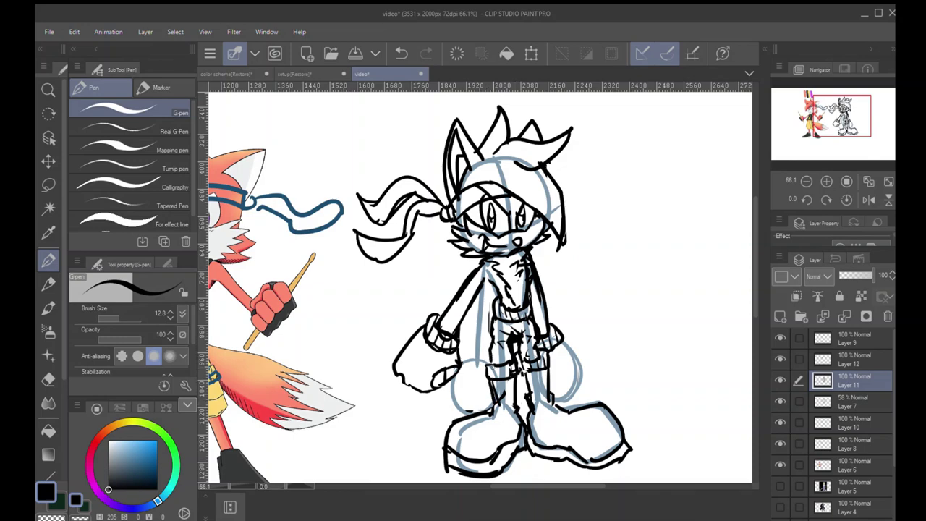
{"action": "key", "text": "ctrl+z"}
{"action": "key", "text": "e"}
{"action": "key", "text": "p"}
{"action": "mouse_move", "coordinate": [523, 349]}
{"action": "left_mouse_down"}
{"action": "mouse_move", "coordinate": [521, 371]}
{"action": "mouse_move", "coordinate": [490, 378]}
{"action": "left_mouse_up"}
{"action": "key", "text": "ctrl+space"}
{"action": "left_click_drag", "start_coordinate": [512, 341], "coordinate": [431, 356]}
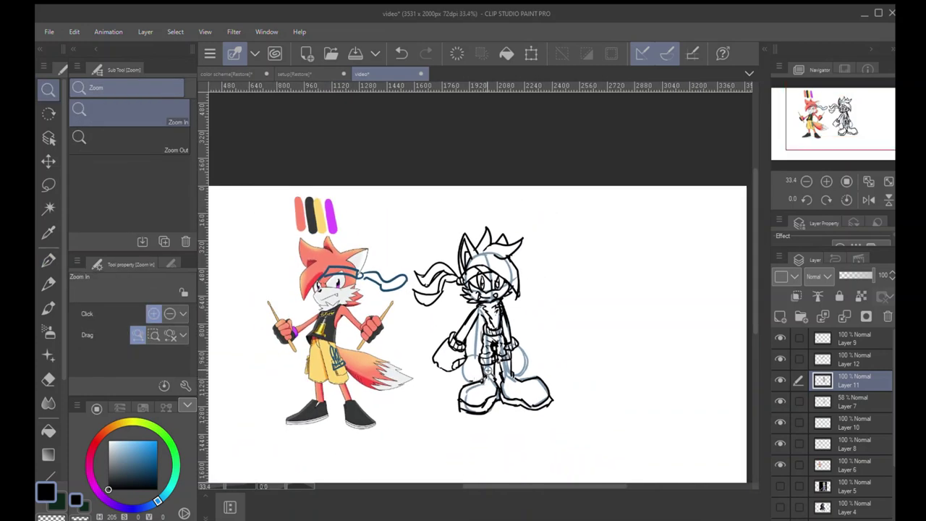
{"action": "left_click_drag", "start_coordinate": [477, 374], "coordinate": [493, 371]}
{"action": "scroll", "coordinate": [493, 371], "scroll_direction": "up", "scroll_amount": 1}
{"action": "key", "text": "m"}
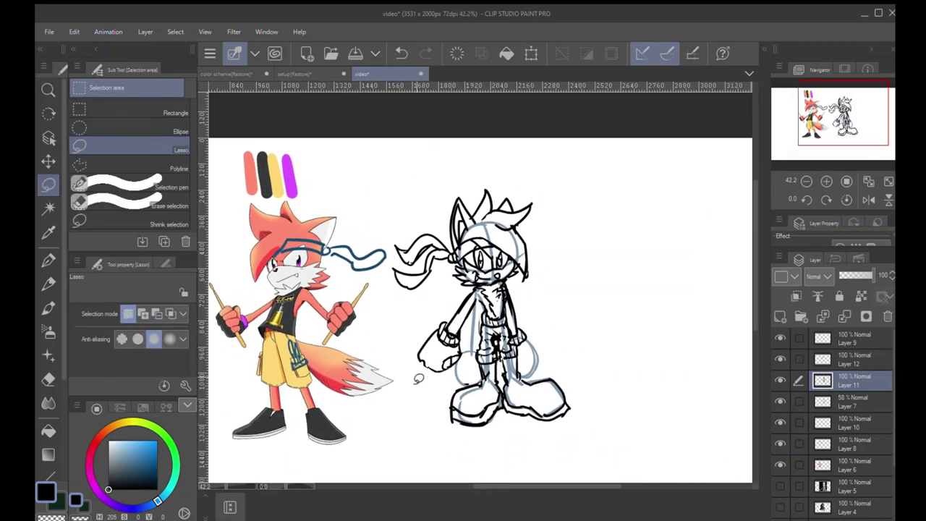
{"action": "mouse_move", "coordinate": [411, 382]}
{"action": "left_mouse_down"}
{"action": "mouse_move", "coordinate": [463, 302]}
{"action": "mouse_move", "coordinate": [451, 379]}
{"action": "mouse_move", "coordinate": [423, 378]}
{"action": "left_mouse_up"}
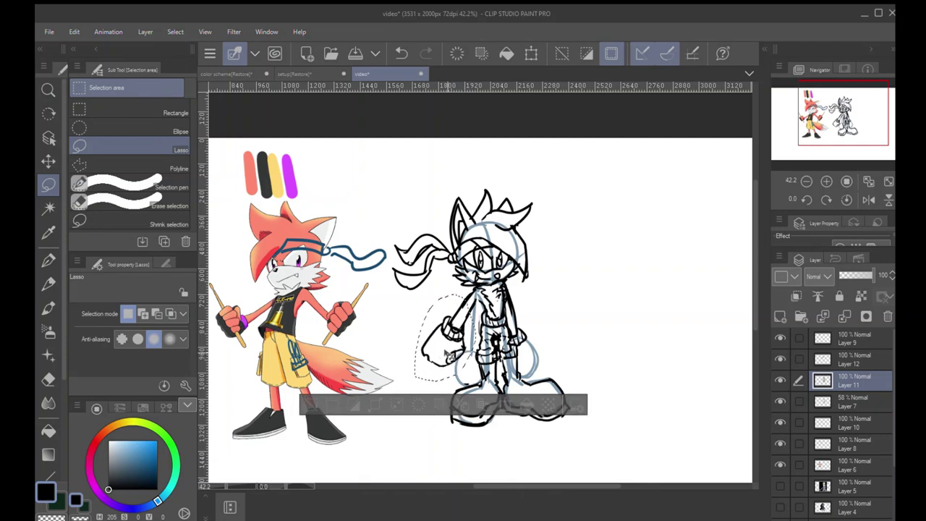
{"action": "key", "text": "ctrl+d"}
{"action": "key", "text": "/"}
{"action": "scroll", "coordinate": [452, 355], "scroll_direction": "down", "scroll_amount": 3}
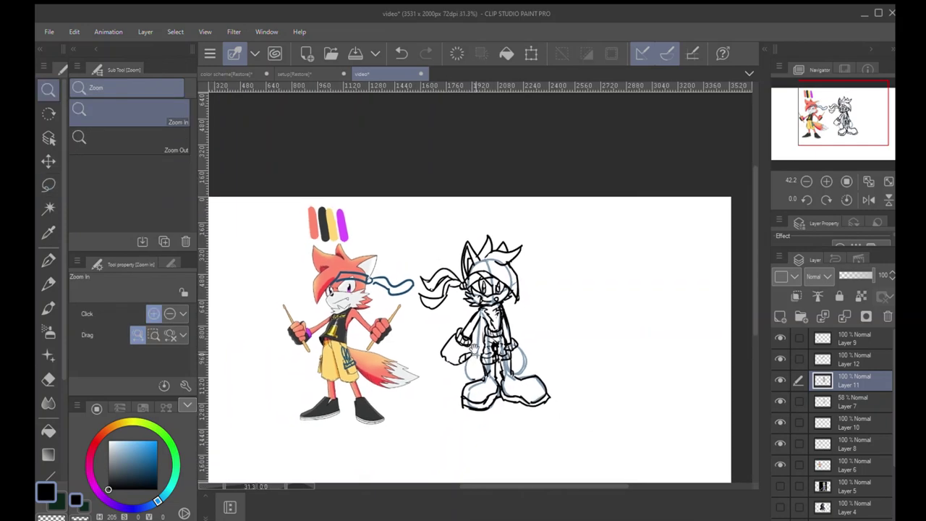
Draw the second gloved hand with fingers hanging below the cuff beside the shorts
{"action": "scroll", "coordinate": [457, 355], "scroll_direction": "up", "scroll_amount": 1}
{"action": "scroll", "coordinate": [456, 356], "scroll_direction": "up", "scroll_amount": 1}
{"action": "key", "text": "p"}
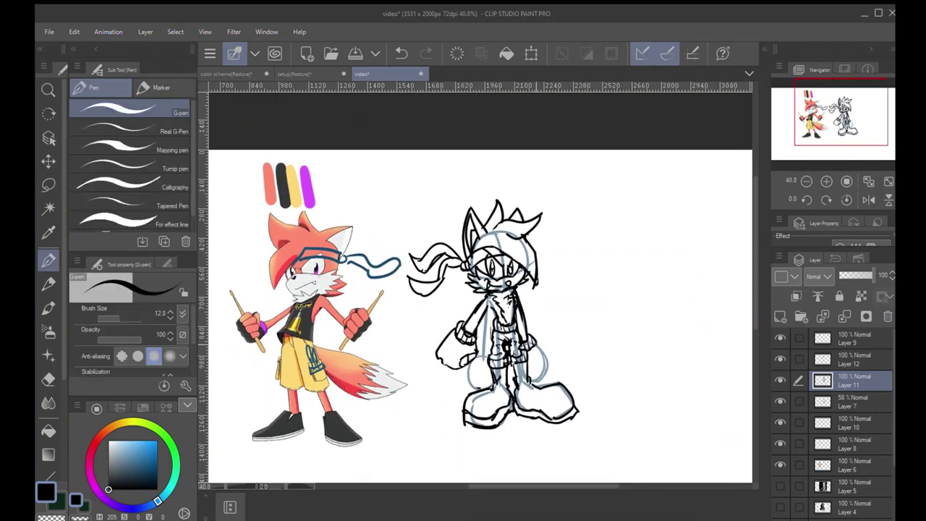
{"action": "mouse_move", "coordinate": [538, 349]}
{"action": "left_mouse_down"}
{"action": "mouse_move", "coordinate": [542, 370]}
{"action": "mouse_move", "coordinate": [532, 383]}
{"action": "mouse_move", "coordinate": [540, 367]}
{"action": "left_mouse_up"}
{"action": "key", "text": "ctrl+z"}
{"action": "key", "text": "m"}
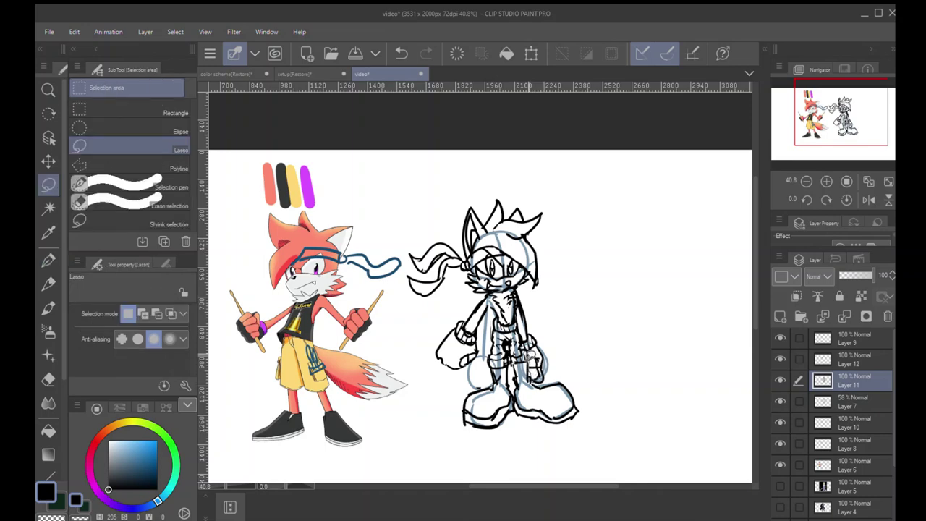
{"action": "mouse_move", "coordinate": [525, 327]}
{"action": "left_mouse_down"}
{"action": "mouse_move", "coordinate": [561, 365]}
{"action": "mouse_move", "coordinate": [544, 387]}
{"action": "mouse_move", "coordinate": [534, 385]}
{"action": "left_mouse_up"}
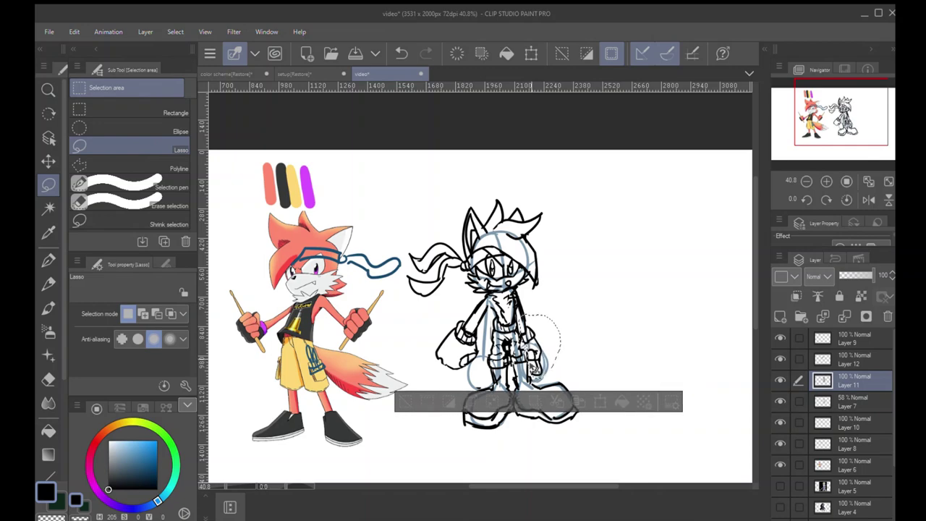
{"action": "key", "text": "ctrl+d"}
{"action": "key", "text": "ctrl+space"}
{"action": "mouse_move", "coordinate": [527, 380]}
{"action": "left_mouse_down"}
{"action": "mouse_move", "coordinate": [513, 365]}
{"action": "mouse_move", "coordinate": [528, 358]}
{"action": "mouse_move", "coordinate": [512, 371]}
{"action": "left_mouse_up"}
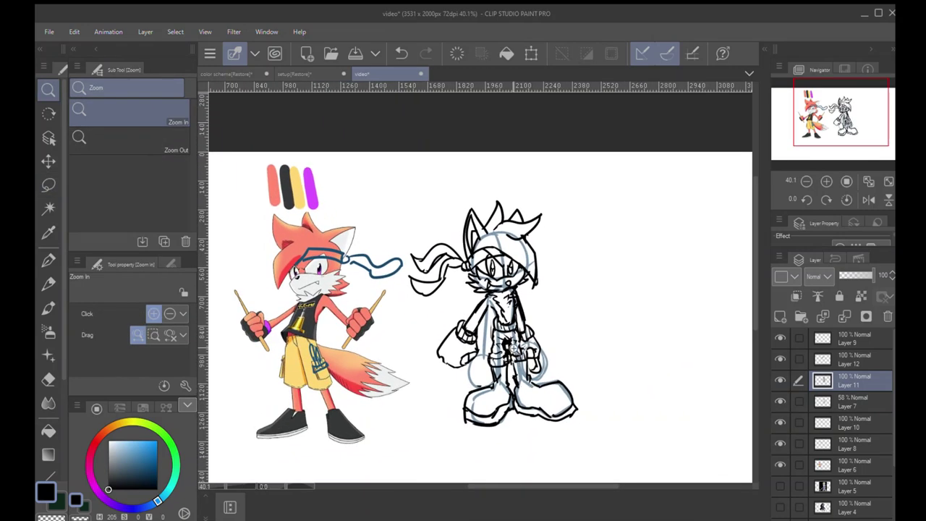
{"action": "key", "text": "p"}
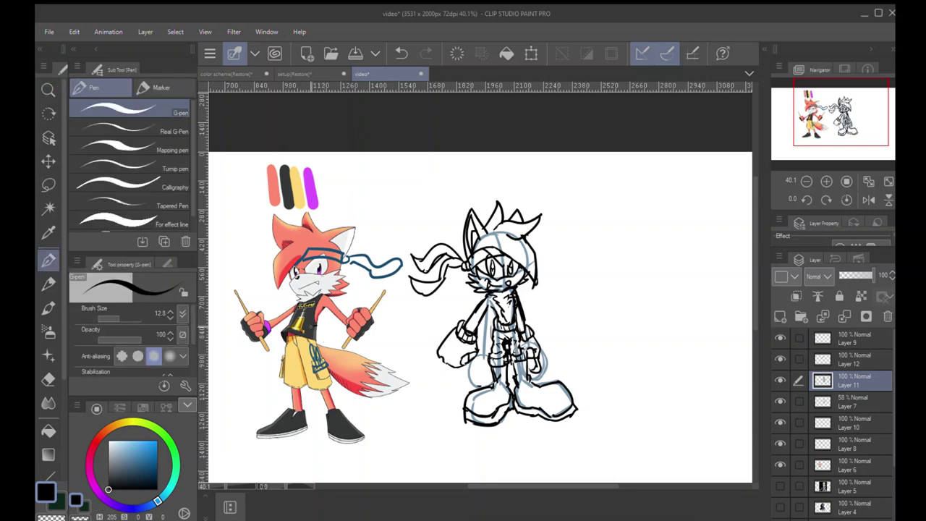
{"action": "left_click_drag", "start_coordinate": [311, 327], "coordinate": [311, 331]}
{"action": "key", "text": "ctrl+z"}
{"action": "left_click_drag", "start_coordinate": [528, 340], "coordinate": [522, 345]}
{"action": "left_click_drag", "start_coordinate": [488, 311], "coordinate": [495, 328]}
{"action": "mouse_move", "coordinate": [524, 297]}
{"action": "left_mouse_down"}
{"action": "mouse_move", "coordinate": [533, 318]}
{"action": "mouse_move", "coordinate": [493, 324]}
{"action": "mouse_move", "coordinate": [527, 315]}
{"action": "left_mouse_up"}
{"action": "key", "text": "ctrl+z"}
{"action": "key", "text": "ctrl+z"}
{"action": "key", "text": "ctrl+z"}
{"action": "key", "text": "ctrl+z"}
{"action": "key", "text": "ctrl+z"}
Draw a curved tail with a jagged fur tip behind the legs, and an upright oval in the blank space beside the character
{"action": "left_click_drag", "start_coordinate": [498, 314], "coordinate": [491, 335]}
{"action": "mouse_move", "coordinate": [596, 275]}
{"action": "left_mouse_down"}
{"action": "mouse_move", "coordinate": [571, 298]}
{"action": "mouse_move", "coordinate": [586, 307]}
{"action": "mouse_move", "coordinate": [594, 272]}
{"action": "left_mouse_up"}
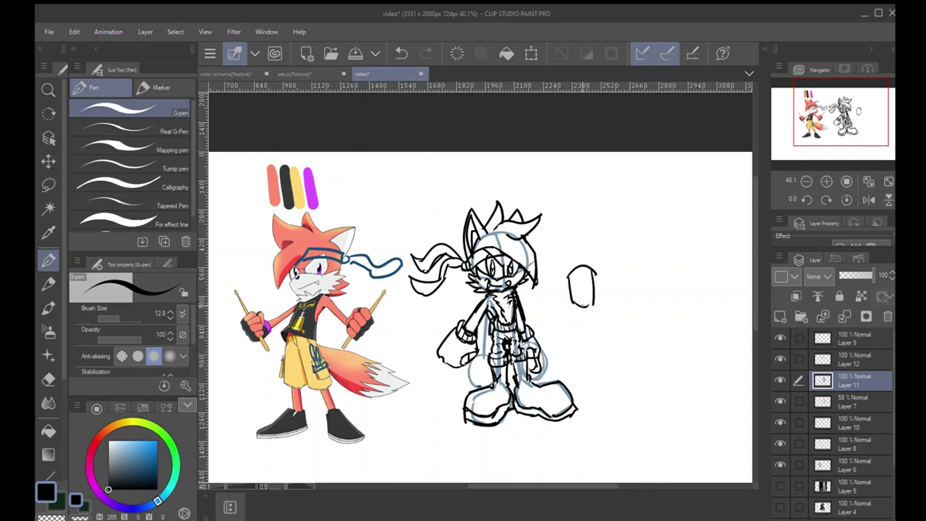
{"action": "mouse_move", "coordinate": [491, 332]}
{"action": "left_mouse_down"}
{"action": "mouse_move", "coordinate": [446, 379]}
{"action": "mouse_move", "coordinate": [489, 385]}
{"action": "left_mouse_up"}
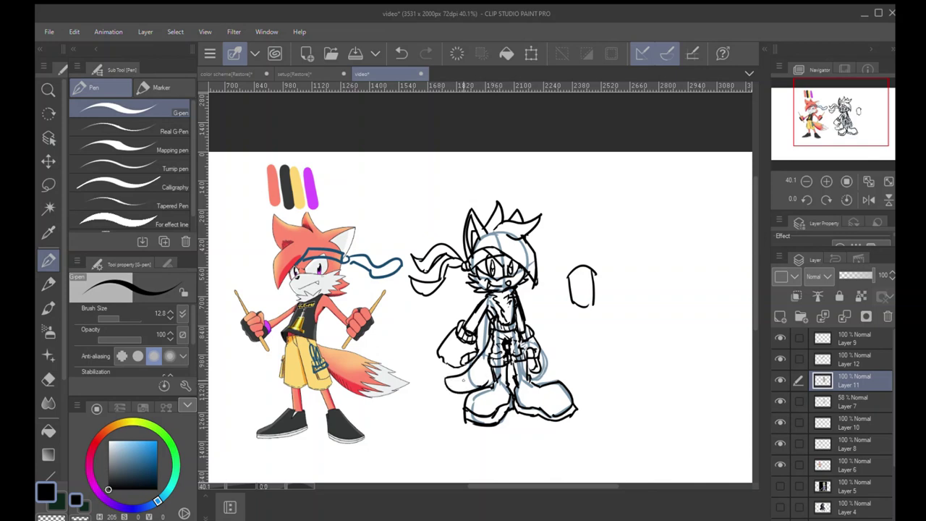
{"action": "key", "text": "ctrl+z"}
{"action": "mouse_move", "coordinate": [484, 372]}
{"action": "left_mouse_down"}
{"action": "mouse_move", "coordinate": [491, 382]}
{"action": "mouse_move", "coordinate": [468, 379]}
{"action": "mouse_move", "coordinate": [493, 377]}
{"action": "left_mouse_up"}
{"action": "key", "text": "ctrl+z"}
{"action": "key", "text": "ctrl+y"}
{"action": "key", "text": "ctrl+z"}
Trace the coloured fox's tail in black as a demonstration and undo the strokes
{"action": "mouse_move", "coordinate": [385, 361]}
{"action": "left_mouse_down"}
{"action": "mouse_move", "coordinate": [355, 350]}
{"action": "mouse_move", "coordinate": [409, 383]}
{"action": "left_mouse_up"}
{"action": "key", "text": "ctrl+z"}
{"action": "left_click_drag", "start_coordinate": [350, 395], "coordinate": [409, 383]}
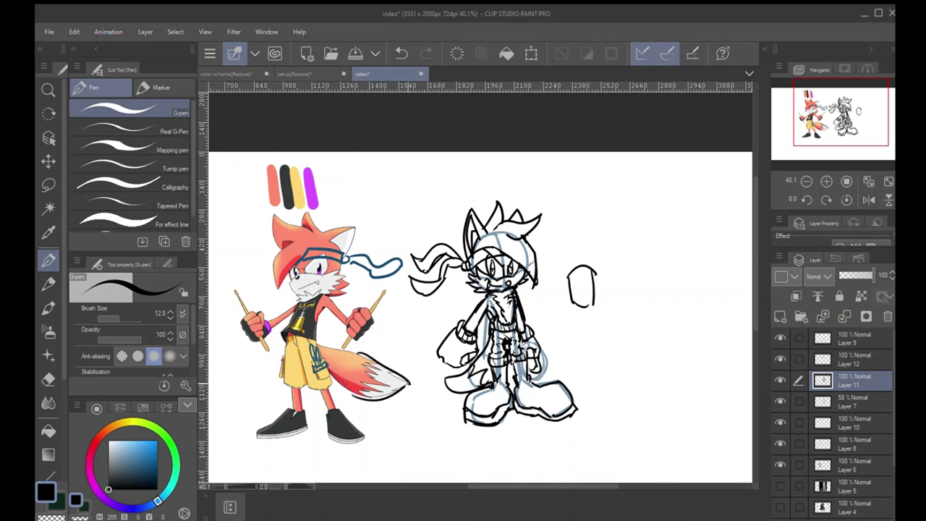
{"action": "mouse_move", "coordinate": [359, 353]}
{"action": "left_mouse_down"}
{"action": "mouse_move", "coordinate": [382, 365]}
{"action": "mouse_move", "coordinate": [349, 395]}
{"action": "left_mouse_up"}
{"action": "key", "text": "ctrl+z"}
{"action": "key", "text": "ctrl+z"}
{"action": "key", "text": "ctrl+z"}
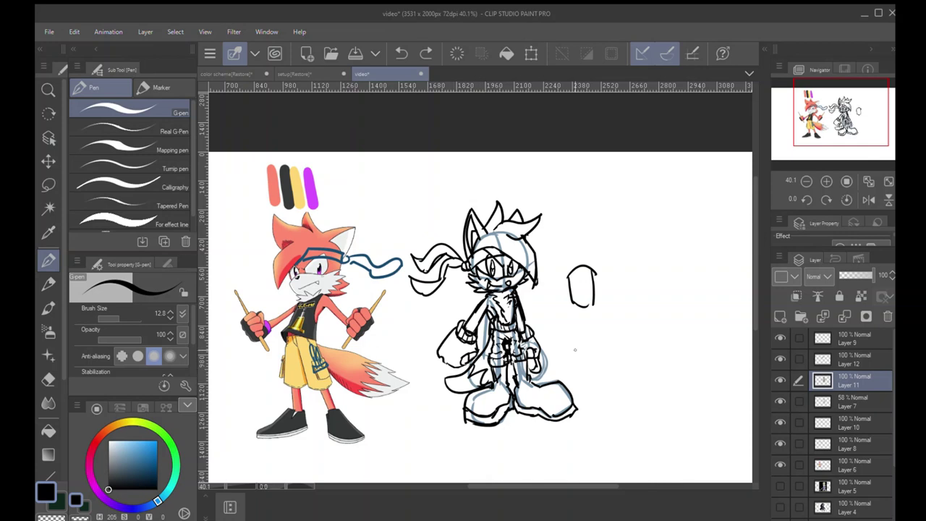
Add crossed diagonal strokes and a boxy band below the oval, and move the small sketch further from the character
{"action": "mouse_move", "coordinate": [576, 303]}
{"action": "left_mouse_down"}
{"action": "mouse_move", "coordinate": [562, 287]}
{"action": "mouse_move", "coordinate": [582, 309]}
{"action": "mouse_move", "coordinate": [591, 295]}
{"action": "mouse_move", "coordinate": [570, 336]}
{"action": "mouse_move", "coordinate": [586, 318]}
{"action": "mouse_move", "coordinate": [604, 327]}
{"action": "mouse_move", "coordinate": [588, 299]}
{"action": "mouse_move", "coordinate": [601, 311]}
{"action": "left_mouse_up"}
{"action": "mouse_move", "coordinate": [572, 312]}
{"action": "left_mouse_down"}
{"action": "mouse_move", "coordinate": [603, 315]}
{"action": "mouse_move", "coordinate": [589, 321]}
{"action": "left_mouse_up"}
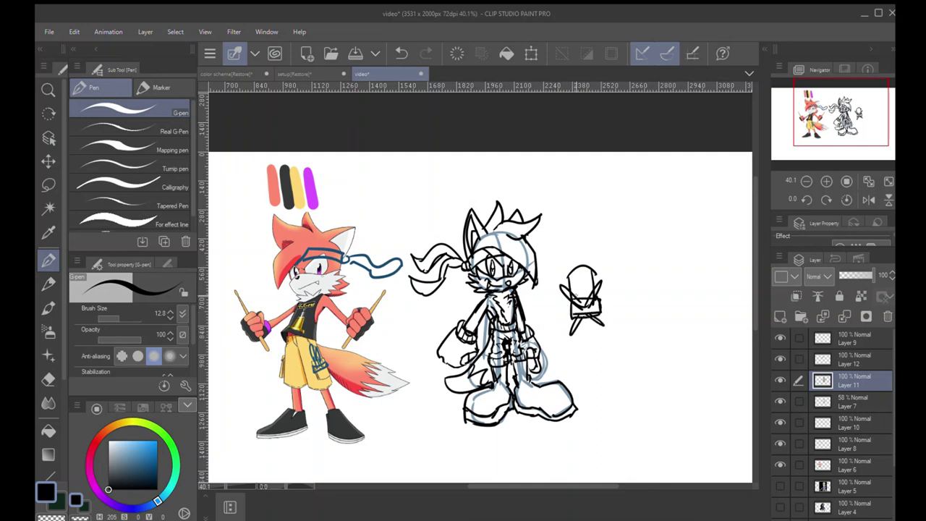
{"action": "mouse_move", "coordinate": [568, 297]}
{"action": "left_mouse_down"}
{"action": "mouse_move", "coordinate": [566, 308]}
{"action": "mouse_move", "coordinate": [603, 312]}
{"action": "left_mouse_up"}
{"action": "key", "text": "m"}
{"action": "mouse_move", "coordinate": [562, 342]}
{"action": "left_mouse_down"}
{"action": "mouse_move", "coordinate": [555, 321]}
{"action": "mouse_move", "coordinate": [572, 340]}
{"action": "left_mouse_up"}
{"action": "left_click_drag", "start_coordinate": [597, 309], "coordinate": [624, 306]}
Draw two wide, straight trouser legs under the small side sketch and undo the extra strokes beside its head
{"action": "key", "text": "p"}
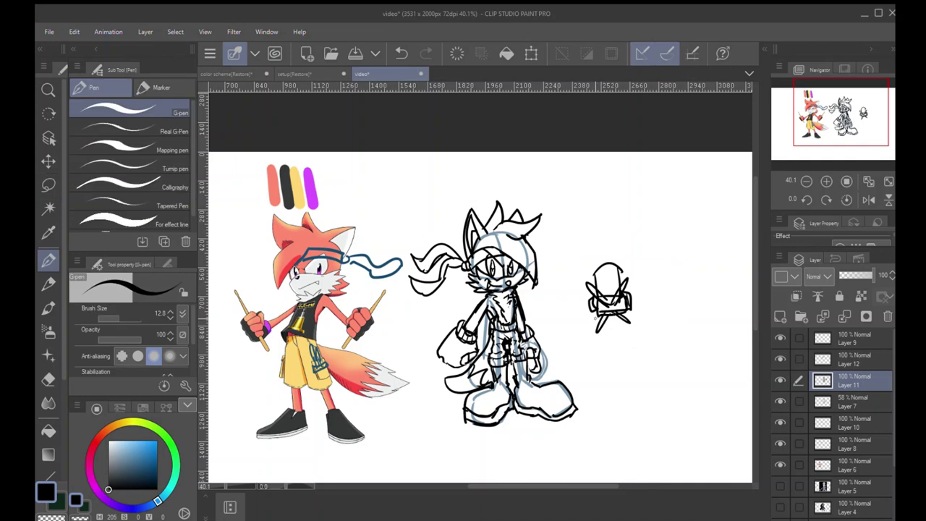
{"action": "mouse_move", "coordinate": [598, 316]}
{"action": "left_mouse_down"}
{"action": "mouse_move", "coordinate": [592, 370]}
{"action": "mouse_move", "coordinate": [620, 326]}
{"action": "mouse_move", "coordinate": [642, 367]}
{"action": "left_mouse_up"}
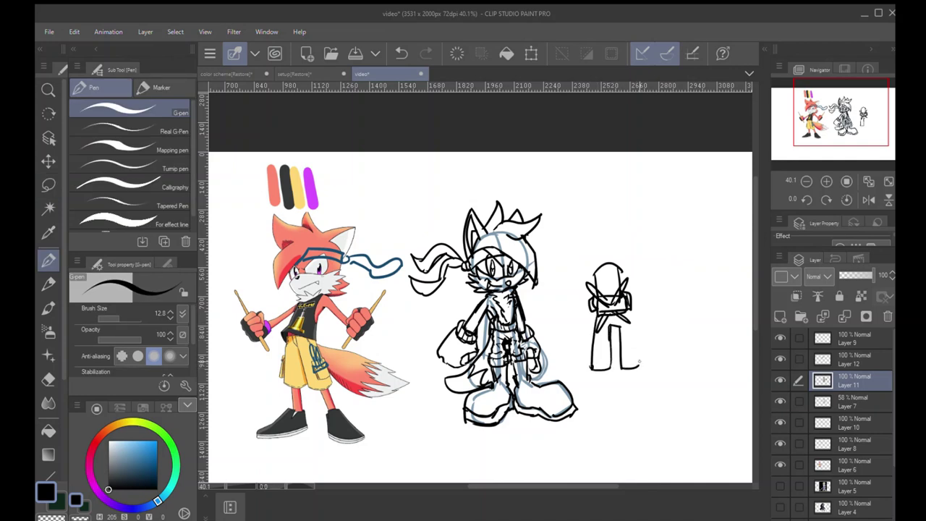
{"action": "left_click_drag", "start_coordinate": [631, 305], "coordinate": [639, 366]}
{"action": "left_click_drag", "start_coordinate": [587, 264], "coordinate": [544, 297]}
{"action": "key", "text": "ctrl+z"}
{"action": "key", "text": "ctrl+z"}
Sketch pocket details on the character's shorts, and undo the strokes made over the reference fox's shorts
{"action": "left_click_drag", "start_coordinate": [356, 348], "coordinate": [376, 339]}
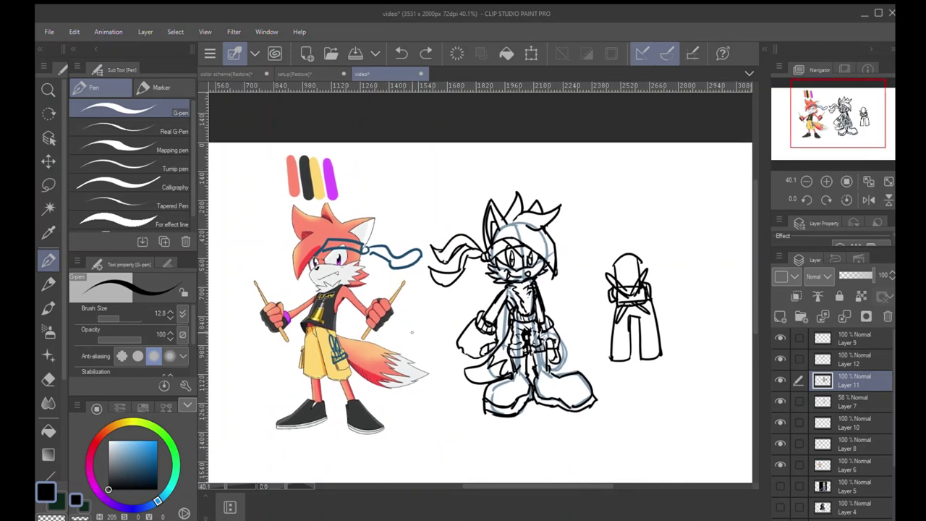
{"action": "left_click_drag", "start_coordinate": [433, 332], "coordinate": [415, 333]}
{"action": "left_click", "coordinate": [416, 332]}
{"action": "key", "text": "p"}
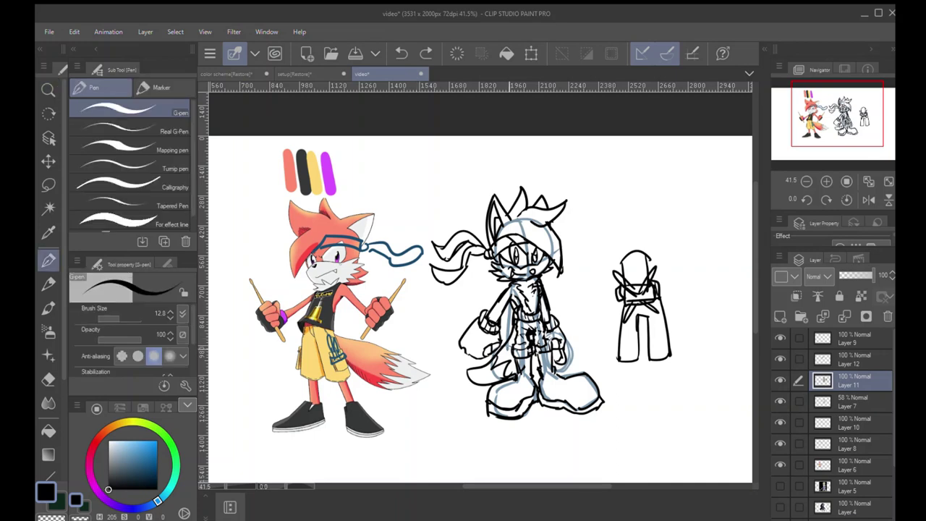
{"action": "left_click_drag", "start_coordinate": [519, 324], "coordinate": [513, 339]}
{"action": "mouse_move", "coordinate": [325, 349]}
{"action": "left_mouse_down"}
{"action": "mouse_move", "coordinate": [356, 370]}
{"action": "mouse_move", "coordinate": [318, 355]}
{"action": "left_mouse_up"}
{"action": "key", "text": "ctrl+z"}
{"action": "key", "text": "ctrl+z"}
Draw laces on the fronts of both shoes, undoing failed strokes
{"action": "left_click_drag", "start_coordinate": [543, 358], "coordinate": [545, 363]}
{"action": "left_click_drag", "start_coordinate": [546, 372], "coordinate": [567, 385]}
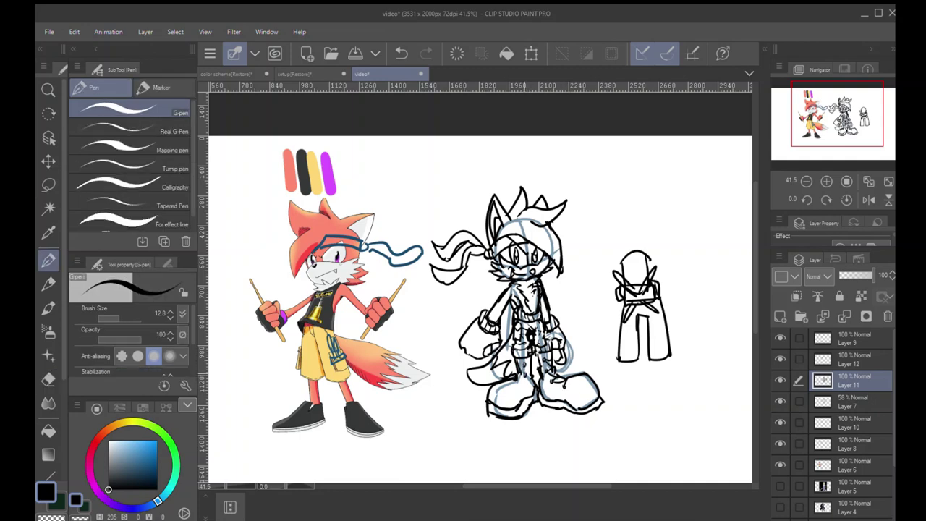
{"action": "mouse_move", "coordinate": [515, 389]}
{"action": "left_mouse_down"}
{"action": "mouse_move", "coordinate": [527, 363]}
{"action": "mouse_move", "coordinate": [518, 382]}
{"action": "left_mouse_up"}
{"action": "key", "text": "ctrl+z"}
{"action": "key", "text": "ctrl+z"}
{"action": "key", "text": "ctrl+z"}
{"action": "key", "text": "ctrl+space"}
{"action": "left_click_drag", "start_coordinate": [528, 346], "coordinate": [555, 362]}
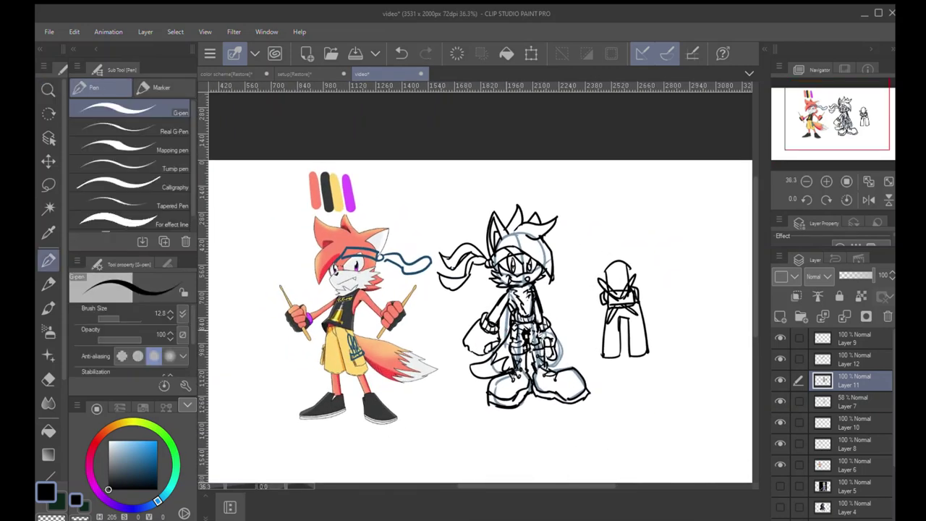
{"action": "left_click_drag", "start_coordinate": [508, 329], "coordinate": [548, 329]}
{"action": "key", "text": "ctrl+z"}
{"action": "key", "text": "space"}
{"action": "left_click_drag", "start_coordinate": [486, 341], "coordinate": [490, 331]}
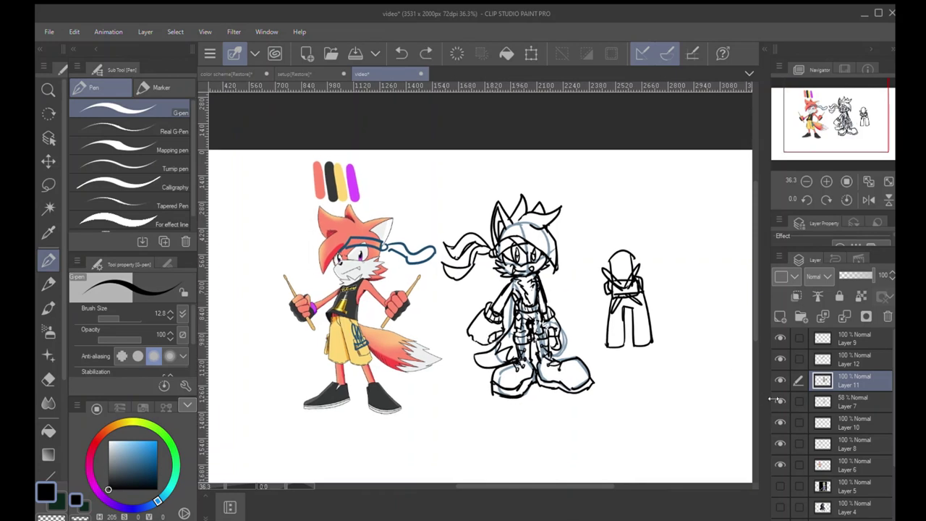
Hide Layer 8 with the blue accessory lines and Layer 7 with the faded base figure
{"action": "left_click", "coordinate": [780, 421]}
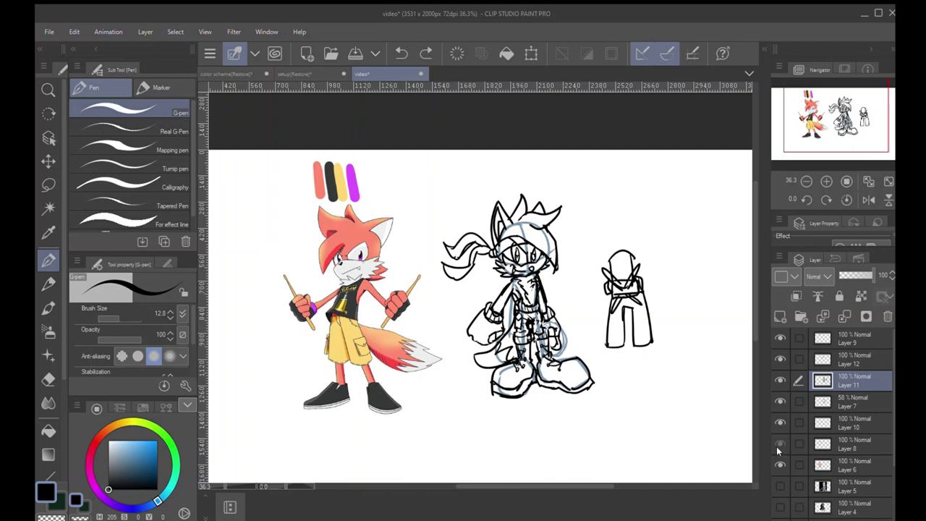
{"action": "left_click", "coordinate": [779, 443]}
{"action": "left_click", "coordinate": [779, 443]}
{"action": "left_click", "coordinate": [779, 381]}
{"action": "left_click", "coordinate": [779, 381]}
{"action": "left_click", "coordinate": [779, 401]}
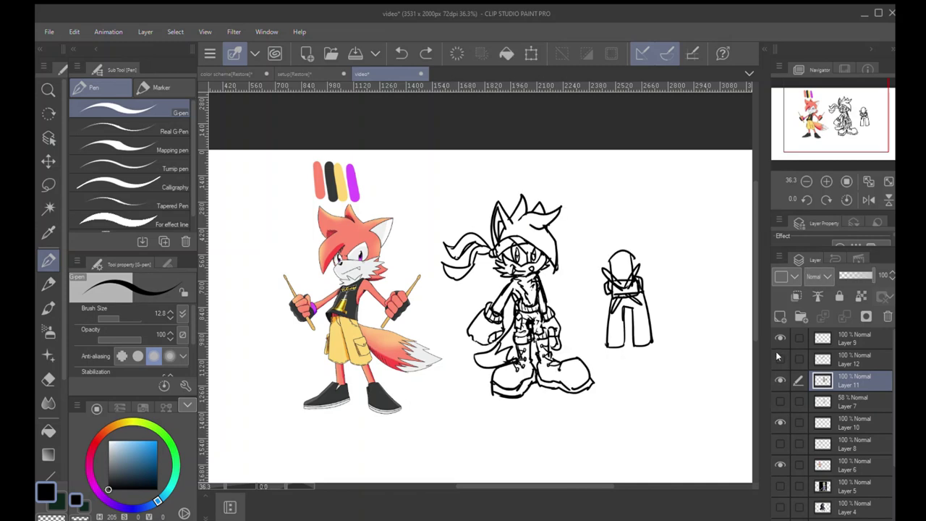
Erase the overlapping lines around the headband on Layer 11
{"action": "left_click", "coordinate": [818, 357]}
{"action": "left_click", "coordinate": [826, 382]}
{"action": "key", "text": "e"}
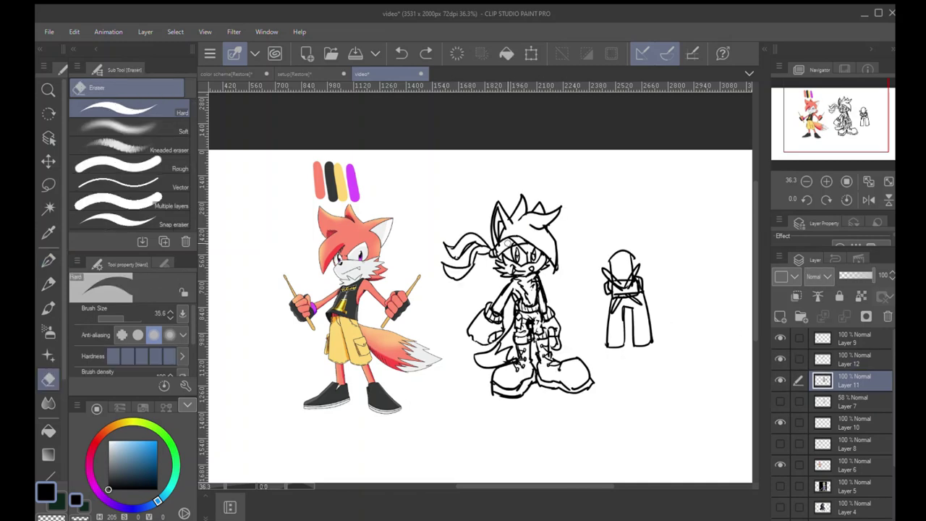
{"action": "left_click_drag", "start_coordinate": [511, 244], "coordinate": [513, 240]}
{"action": "key", "text": "ctrl+space"}
{"action": "left_click_drag", "start_coordinate": [410, 336], "coordinate": [422, 326]}
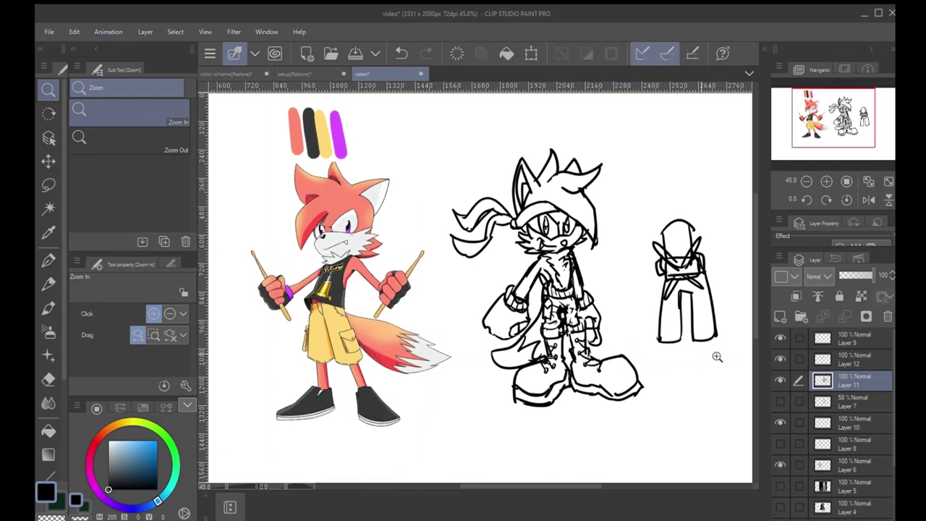
Merge Layer 12 down into Layer 11 and toggle the merged layer's visibility to check its content
{"action": "left_click", "coordinate": [845, 358]}
{"action": "left_click", "coordinate": [844, 316]}
{"action": "left_click", "coordinate": [780, 358]}
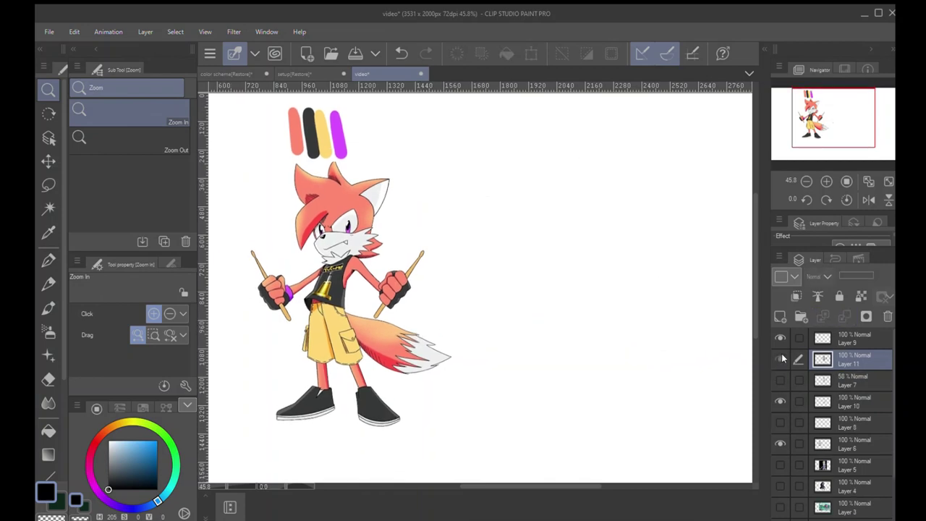
{"action": "left_click", "coordinate": [780, 359]}
Scale up the merged sketch layer and position it beside the coloured fox so it fills the canvas height
{"action": "scroll", "coordinate": [520, 292], "scroll_direction": "down", "scroll_amount": 2}
{"action": "key", "text": "ctrl+t"}
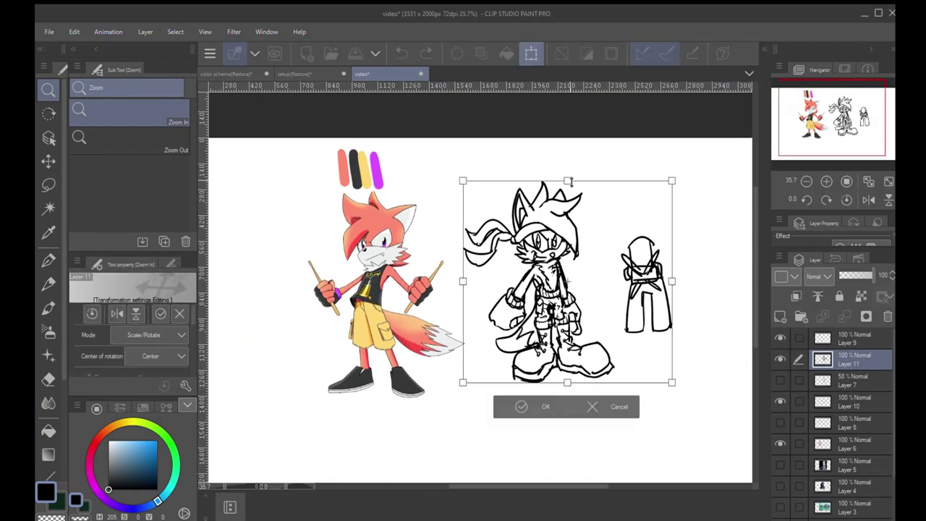
{"action": "left_click_drag", "start_coordinate": [570, 181], "coordinate": [570, 109]}
{"action": "left_click_drag", "start_coordinate": [586, 230], "coordinate": [633, 303]}
{"action": "left_click_drag", "start_coordinate": [616, 186], "coordinate": [615, 140]}
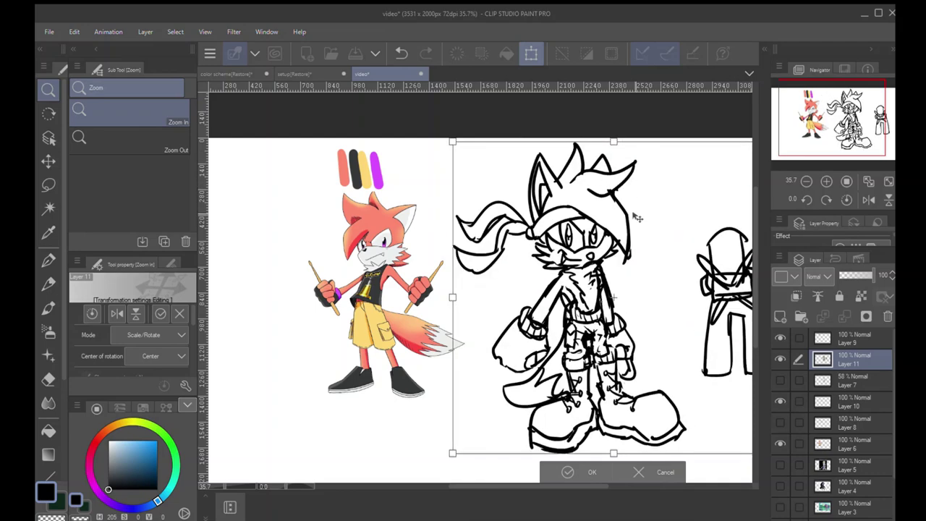
{"action": "left_click", "coordinate": [569, 470]}
{"action": "left_click_drag", "start_coordinate": [467, 360], "coordinate": [418, 349]}
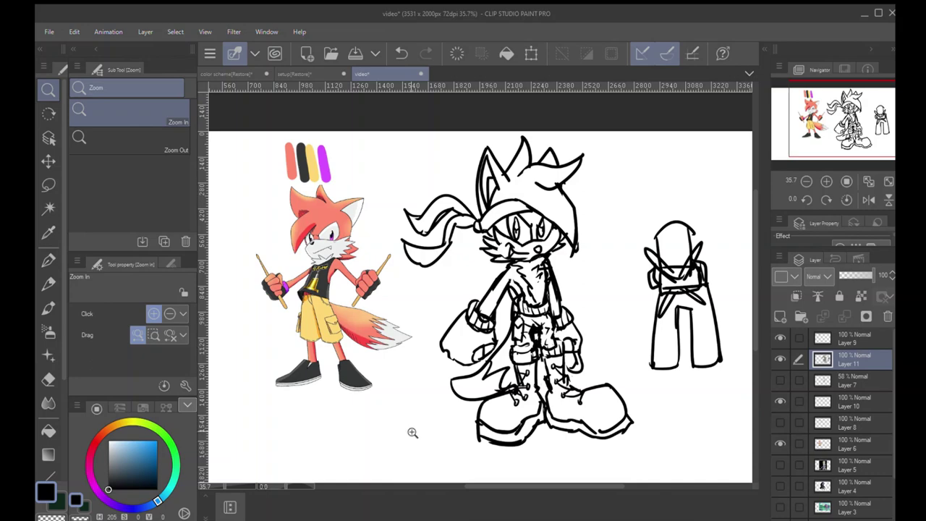
{"action": "key", "text": "p"}
{"action": "left_click_drag", "start_coordinate": [470, 168], "coordinate": [499, 288]}
{"action": "key", "text": "ctrl+z"}
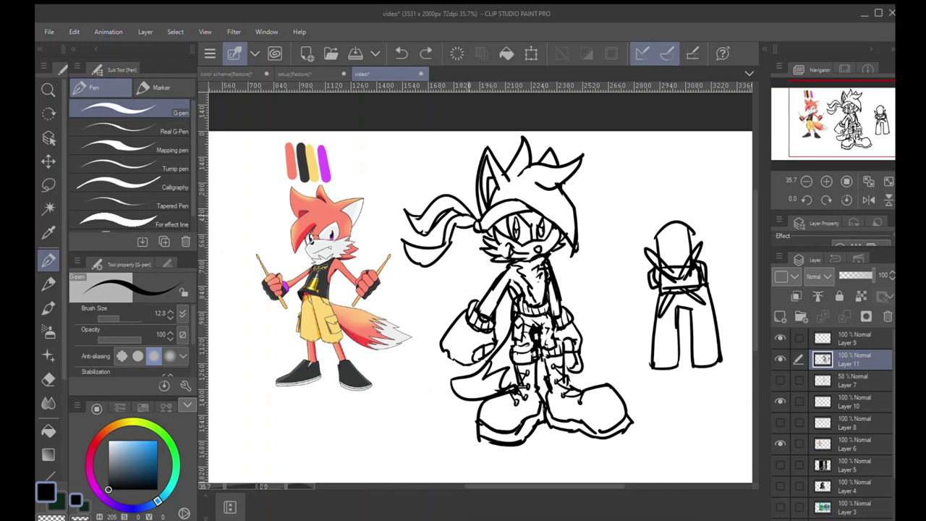
{"action": "key", "text": "ctrl+y"}
{"action": "key", "text": "ctrl+z"}
{"action": "mouse_move", "coordinate": [576, 219]}
{"action": "left_mouse_down"}
{"action": "mouse_move", "coordinate": [585, 158]}
{"action": "mouse_move", "coordinate": [526, 144]}
{"action": "mouse_move", "coordinate": [491, 176]}
{"action": "mouse_move", "coordinate": [375, 217]}
{"action": "mouse_move", "coordinate": [484, 238]}
{"action": "left_mouse_up"}
{"action": "key", "text": "ctrl+z"}
{"action": "key", "text": "ctrl+z"}
{"action": "left_click", "coordinate": [779, 359]}
{"action": "left_click", "coordinate": [779, 359]}
Fill the sketched characters as black silhouettes on a new layer above Layer 11, using an inverted auto selection of their surroundings
{"action": "key", "text": "w"}
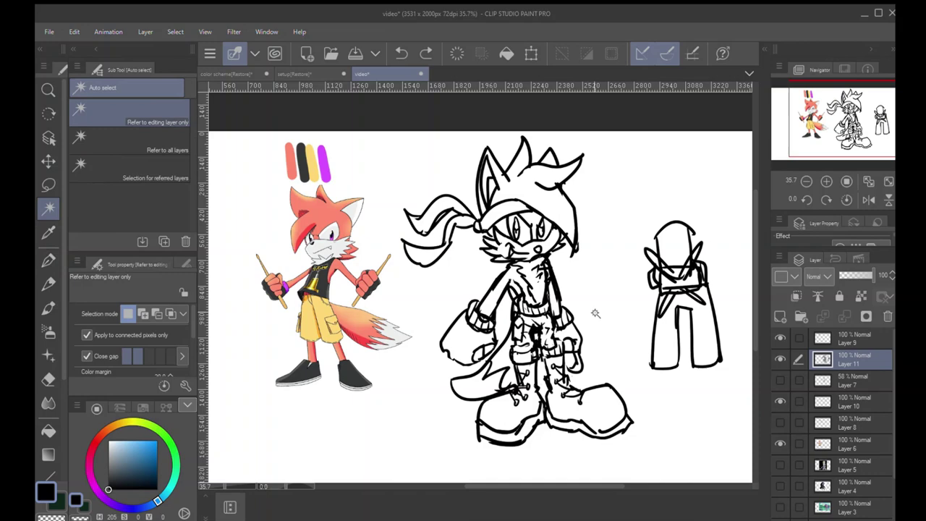
{"action": "left_click", "coordinate": [595, 313]}
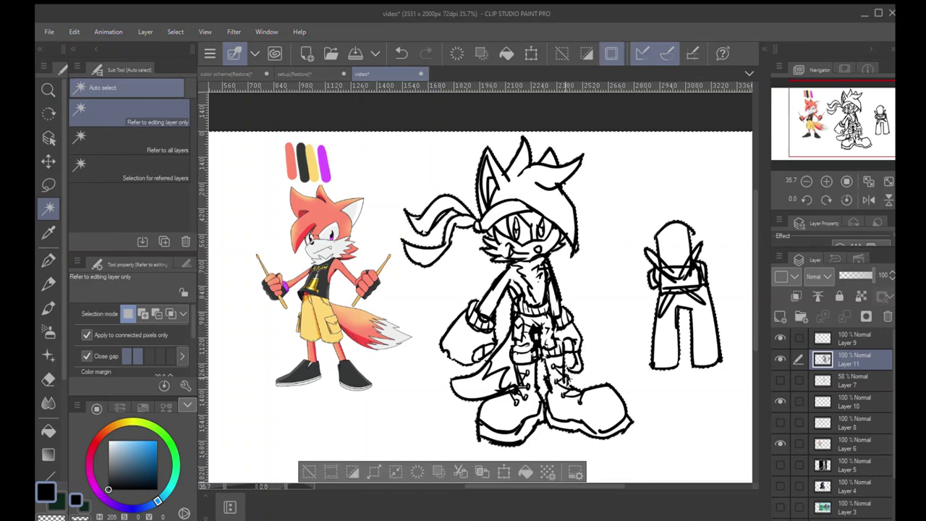
{"action": "left_click", "coordinate": [824, 379]}
{"action": "left_click", "coordinate": [823, 355]}
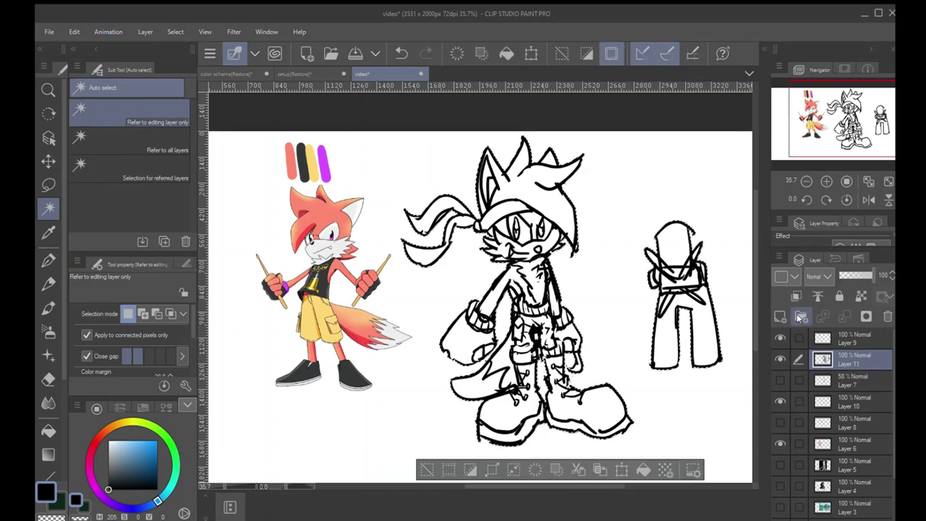
{"action": "left_click", "coordinate": [780, 316]}
{"action": "left_click", "coordinate": [643, 470]}
{"action": "key", "text": "m"}
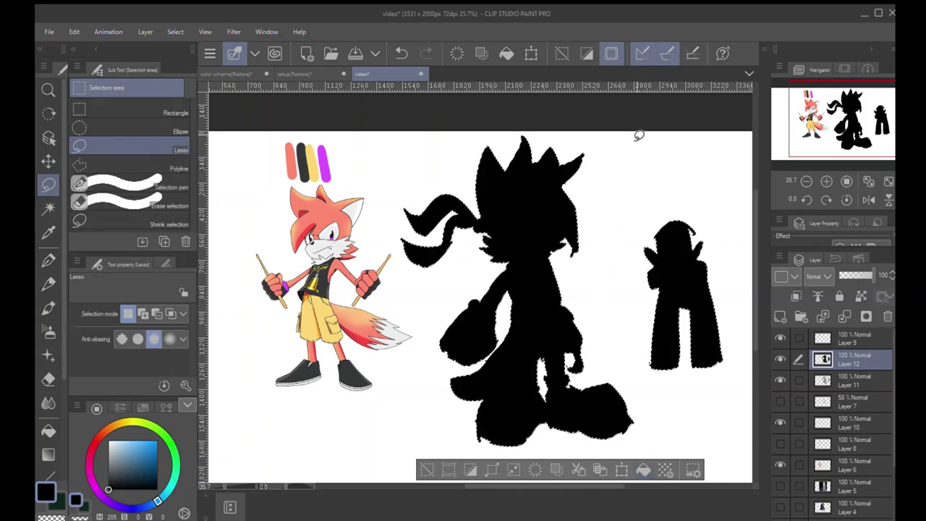
{"action": "left_click", "coordinate": [610, 180]}
Circle the headband tails beside the large silhouette with the G-pen and undo the marks
{"action": "key", "text": "ctrl+space"}
{"action": "left_click_drag", "start_coordinate": [489, 287], "coordinate": [461, 301]}
{"action": "scroll", "coordinate": [461, 301], "scroll_direction": "up", "scroll_amount": 2}
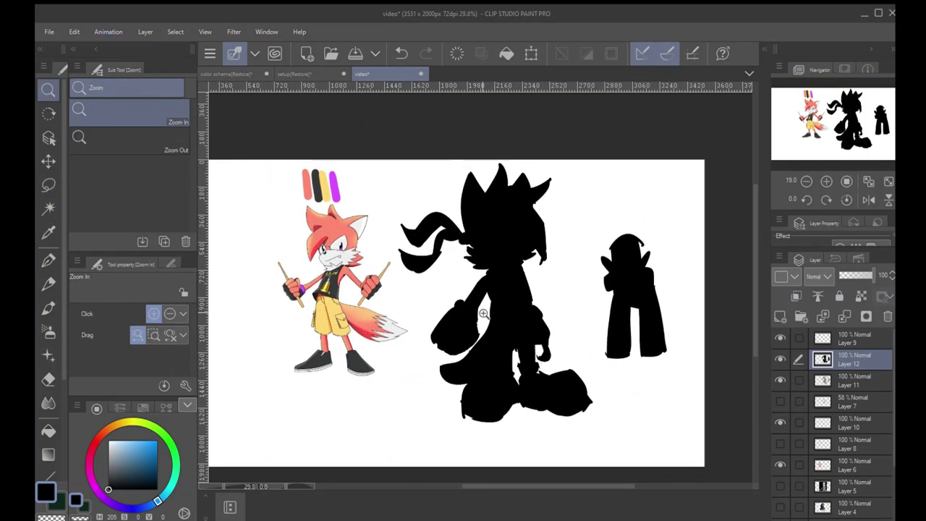
{"action": "key", "text": "p"}
{"action": "mouse_move", "coordinate": [463, 239]}
{"action": "left_mouse_down"}
{"action": "mouse_move", "coordinate": [402, 206]}
{"action": "mouse_move", "coordinate": [433, 235]}
{"action": "left_mouse_up"}
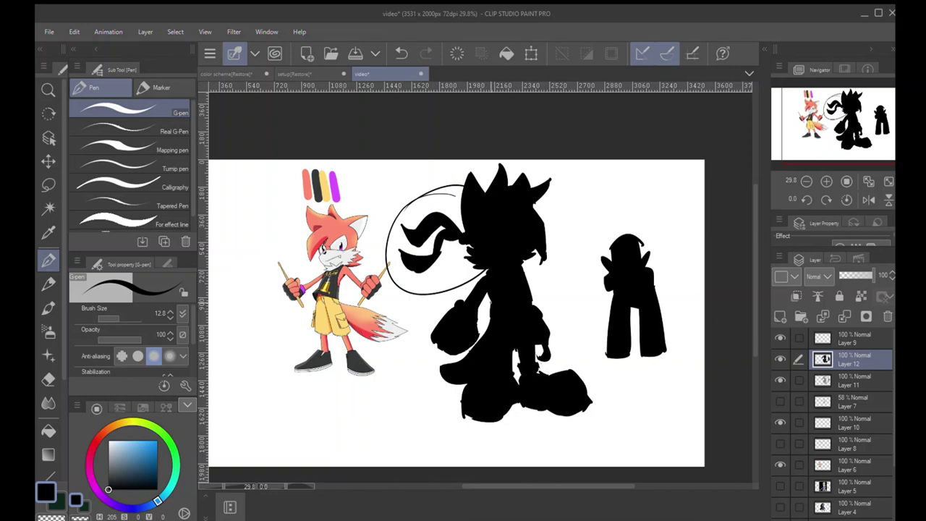
{"action": "key", "text": "ctrl+z"}
{"action": "left_click_drag", "start_coordinate": [455, 172], "coordinate": [434, 311]}
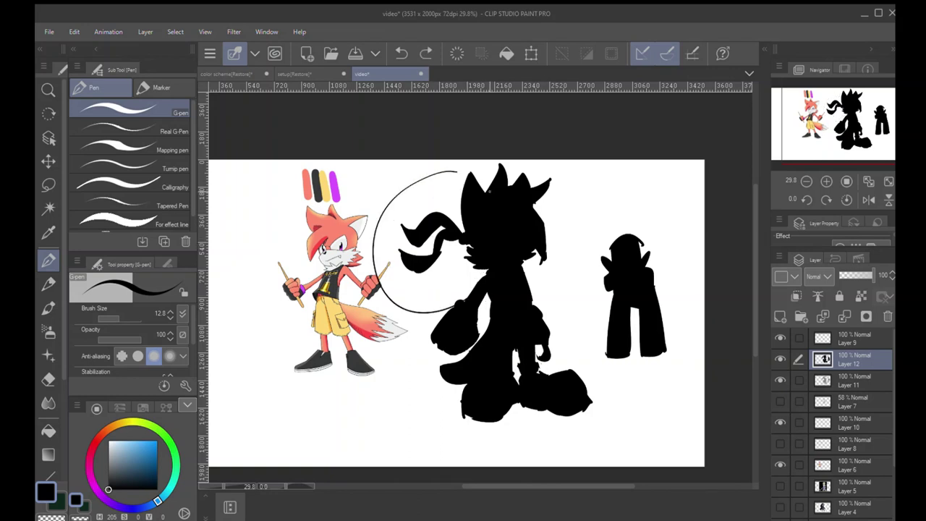
{"action": "key", "text": "ctrl+z"}
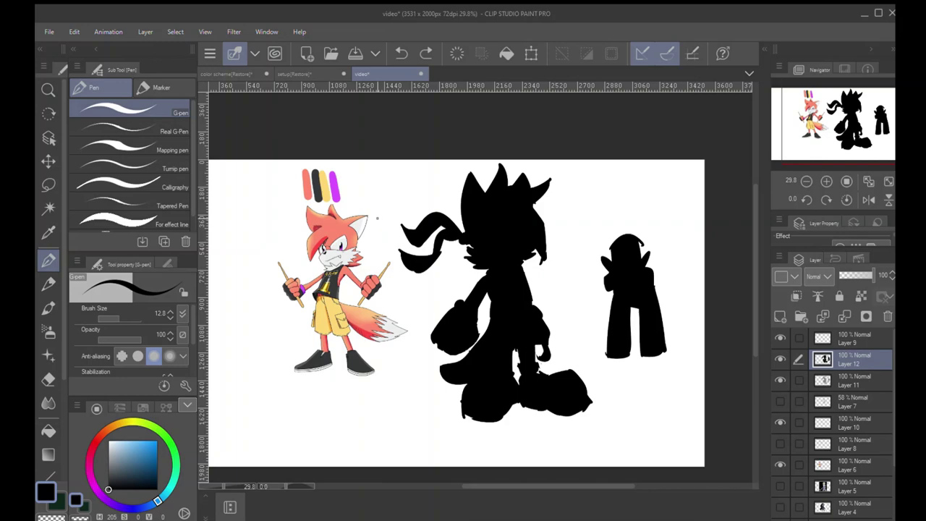
Toggle Layer 12's visibility repeatedly to compare the black silhouettes with the line sketch
{"action": "left_click", "coordinate": [780, 358]}
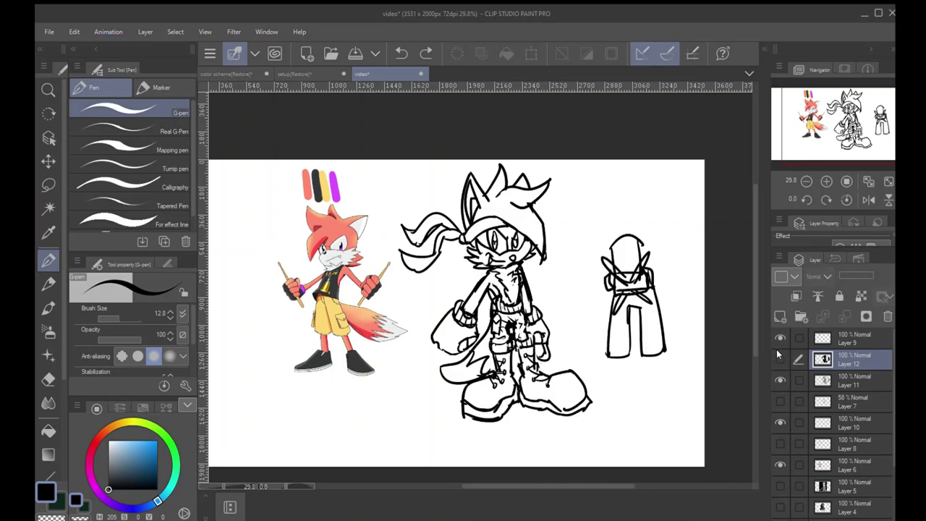
{"action": "left_click", "coordinate": [780, 358]}
{"action": "left_click", "coordinate": [779, 358]}
{"action": "left_click", "coordinate": [780, 358]}
{"action": "left_click", "coordinate": [780, 358]}
{"action": "left_click", "coordinate": [778, 358]}
Mark the area below the headband tails, the head, the tails again and the lower body on the silhouette, undoing each mark
{"action": "mouse_move", "coordinate": [456, 242]}
{"action": "left_mouse_down"}
{"action": "mouse_move", "coordinate": [450, 254]}
{"action": "mouse_move", "coordinate": [473, 290]}
{"action": "left_mouse_up"}
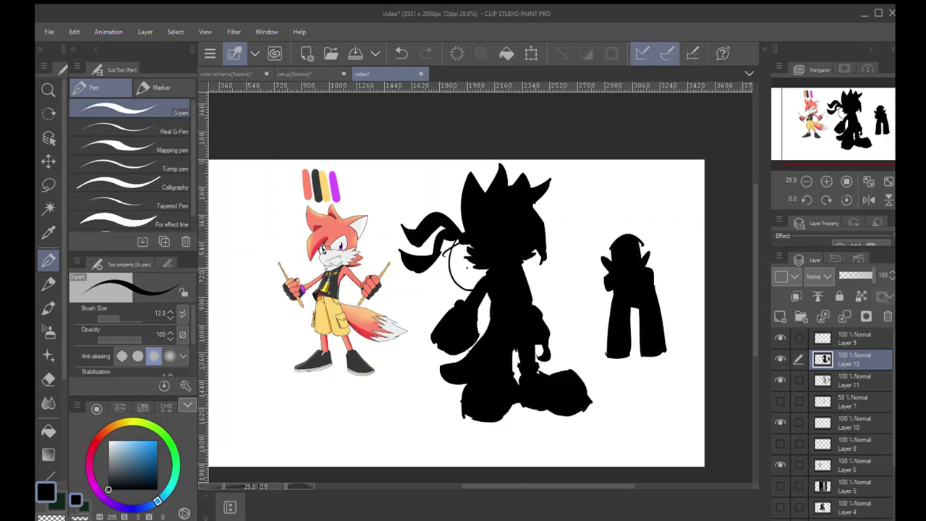
{"action": "key", "text": "ctrl+z"}
{"action": "mouse_move", "coordinate": [481, 188]}
{"action": "left_mouse_down"}
{"action": "mouse_move", "coordinate": [503, 159]}
{"action": "mouse_move", "coordinate": [547, 276]}
{"action": "left_mouse_up"}
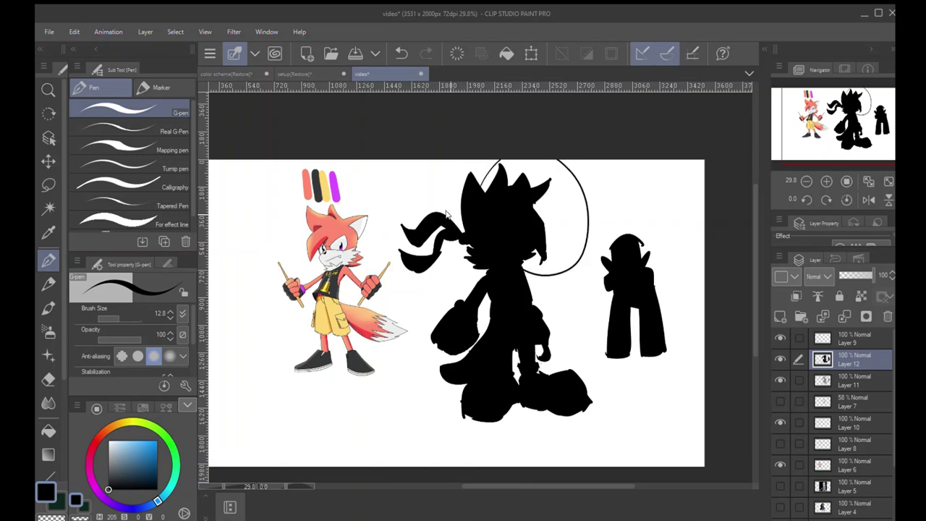
{"action": "key", "text": "ctrl+z"}
{"action": "mouse_move", "coordinate": [448, 196]}
{"action": "left_mouse_down"}
{"action": "mouse_move", "coordinate": [436, 188]}
{"action": "mouse_move", "coordinate": [380, 206]}
{"action": "left_mouse_up"}
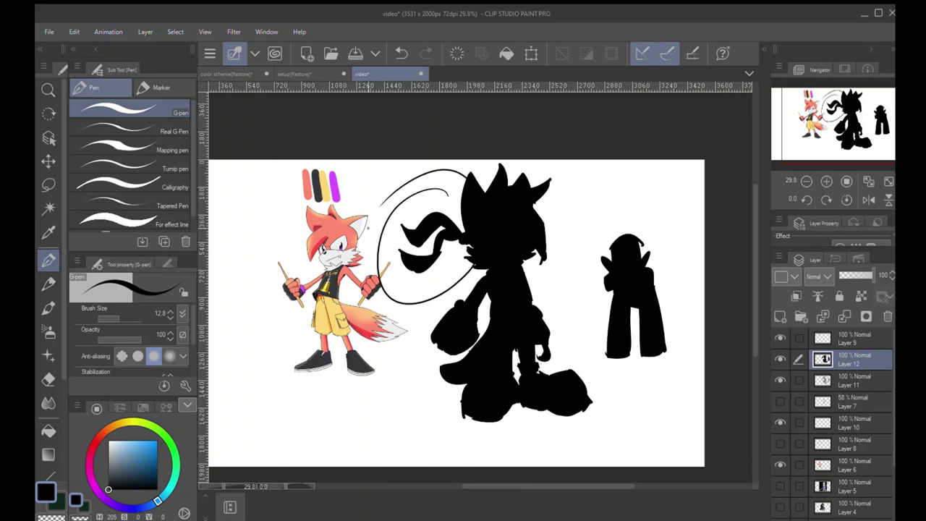
{"action": "key", "text": "ctrl+z"}
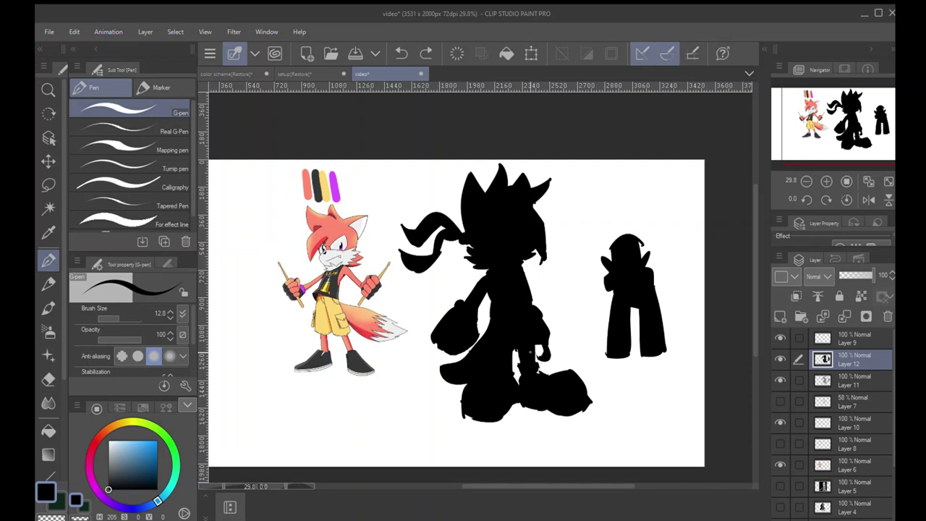
{"action": "mouse_move", "coordinate": [528, 351]}
{"action": "left_mouse_down"}
{"action": "mouse_move", "coordinate": [592, 426]}
{"action": "mouse_move", "coordinate": [550, 323]}
{"action": "left_mouse_up"}
{"action": "key", "text": "ctrl+z"}
Hide the silhouettes on Layer 12 and sample the salmon-red swatch above the fox as the G-pen colour
{"action": "left_click", "coordinate": [779, 358]}
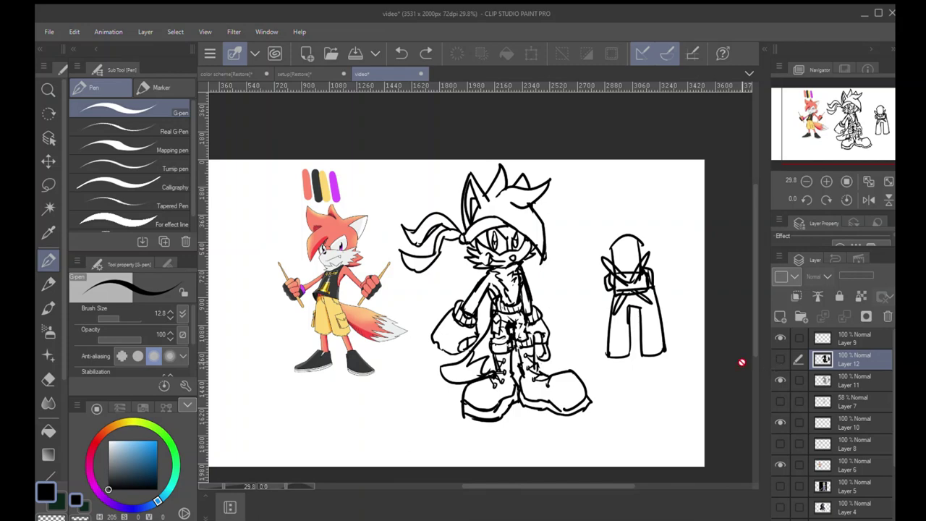
{"action": "key", "text": "slash"}
{"action": "left_click", "coordinate": [415, 307]}
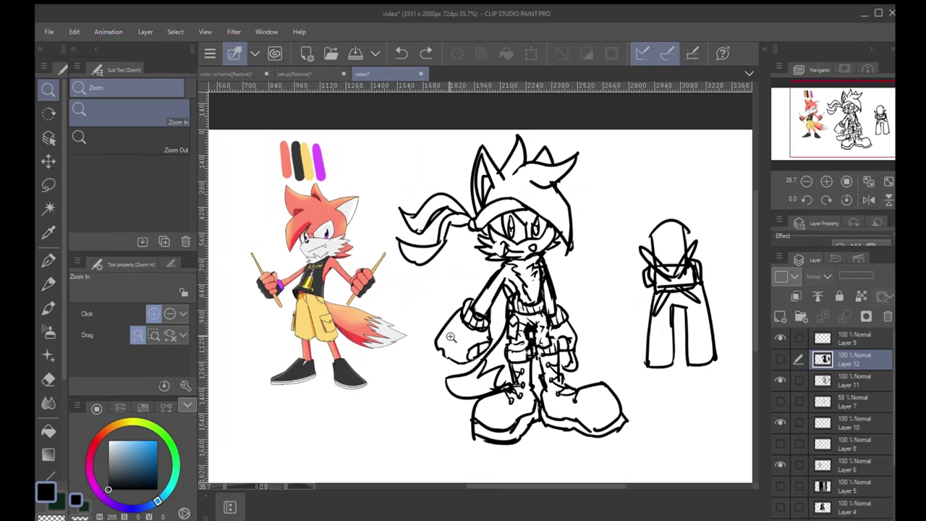
{"action": "left_click", "coordinate": [288, 167], "text": "alt"}
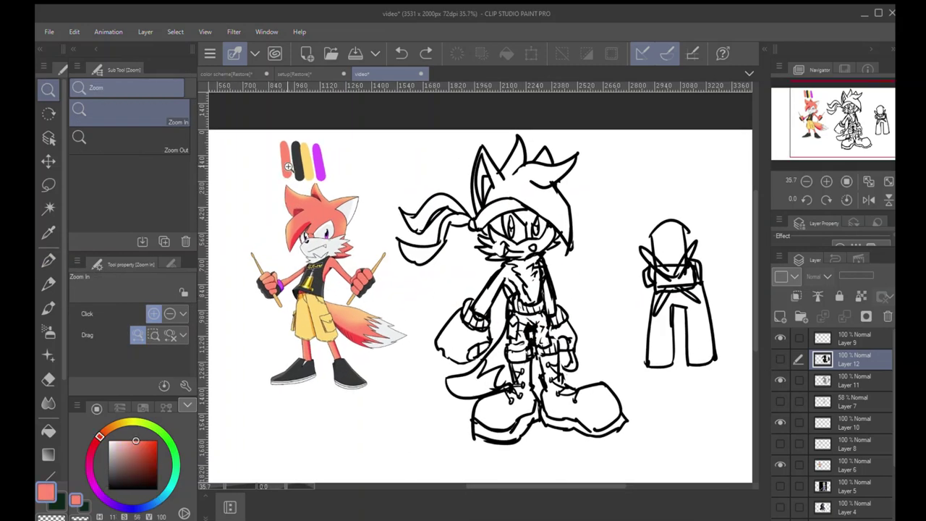
{"action": "key", "text": "p"}
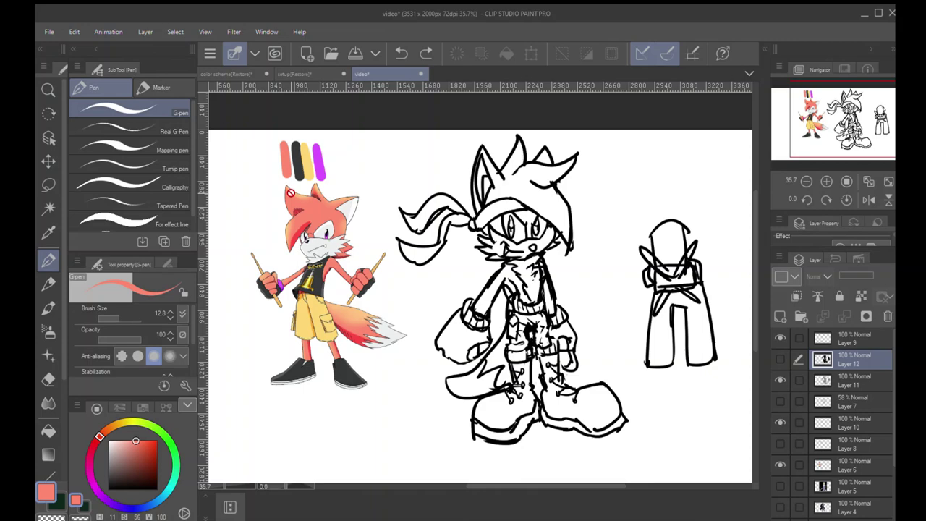
On a new layer below Layer 11, paint the sketched character's hair, face, arms and tail salmon red at brush size 66.3
{"action": "left_click", "coordinate": [837, 405]}
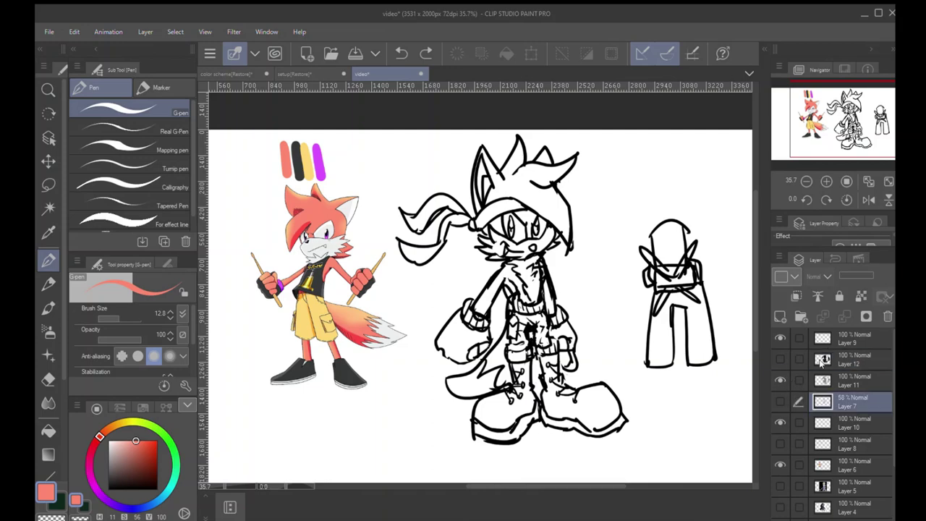
{"action": "left_click", "coordinate": [779, 317]}
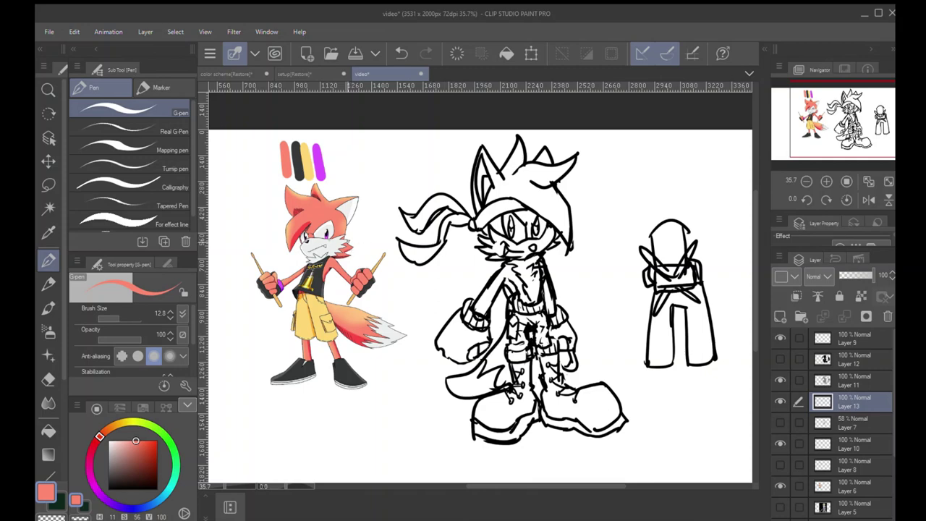
{"action": "left_click_drag", "start_coordinate": [325, 220], "coordinate": [330, 219]}
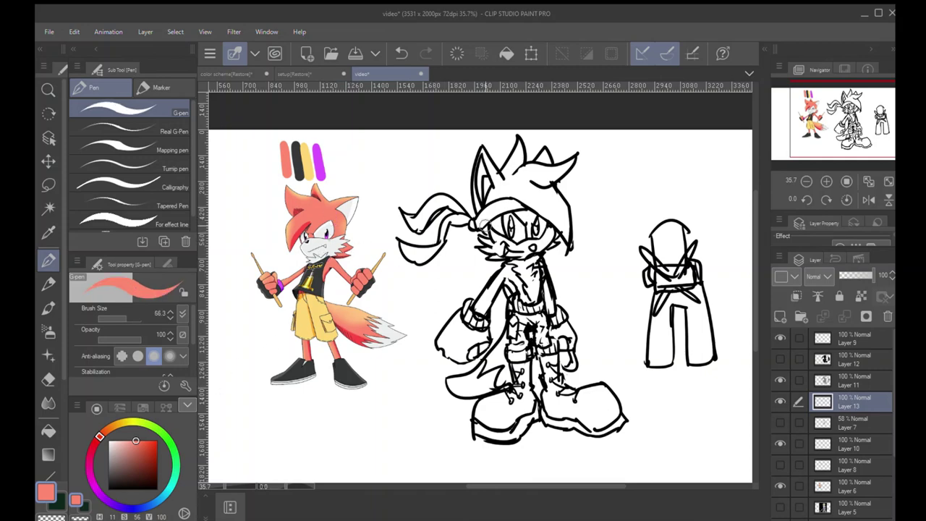
{"action": "mouse_move", "coordinate": [482, 224]}
{"action": "left_mouse_down"}
{"action": "mouse_move", "coordinate": [472, 185]}
{"action": "mouse_move", "coordinate": [482, 150]}
{"action": "mouse_move", "coordinate": [497, 178]}
{"action": "mouse_move", "coordinate": [492, 196]}
{"action": "mouse_move", "coordinate": [519, 139]}
{"action": "mouse_move", "coordinate": [518, 171]}
{"action": "mouse_move", "coordinate": [543, 167]}
{"action": "mouse_move", "coordinate": [549, 153]}
{"action": "mouse_move", "coordinate": [561, 178]}
{"action": "mouse_move", "coordinate": [534, 191]}
{"action": "mouse_move", "coordinate": [503, 190]}
{"action": "mouse_move", "coordinate": [526, 190]}
{"action": "mouse_move", "coordinate": [540, 207]}
{"action": "mouse_move", "coordinate": [536, 177]}
{"action": "mouse_move", "coordinate": [554, 184]}
{"action": "mouse_move", "coordinate": [564, 211]}
{"action": "left_mouse_up"}
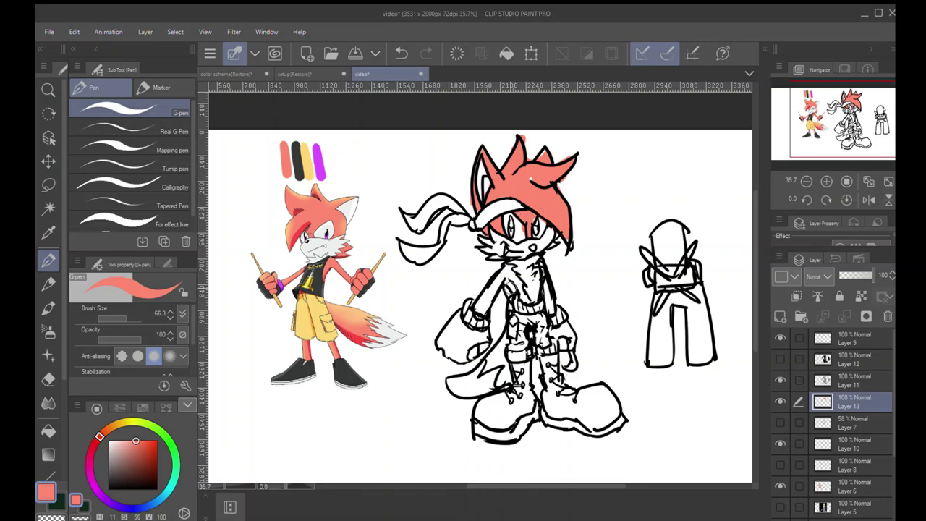
{"action": "mouse_move", "coordinate": [511, 288]}
{"action": "left_mouse_down"}
{"action": "mouse_move", "coordinate": [480, 308]}
{"action": "mouse_move", "coordinate": [506, 274]}
{"action": "mouse_move", "coordinate": [496, 289]}
{"action": "mouse_move", "coordinate": [509, 279]}
{"action": "mouse_move", "coordinate": [525, 301]}
{"action": "mouse_move", "coordinate": [546, 286]}
{"action": "left_mouse_up"}
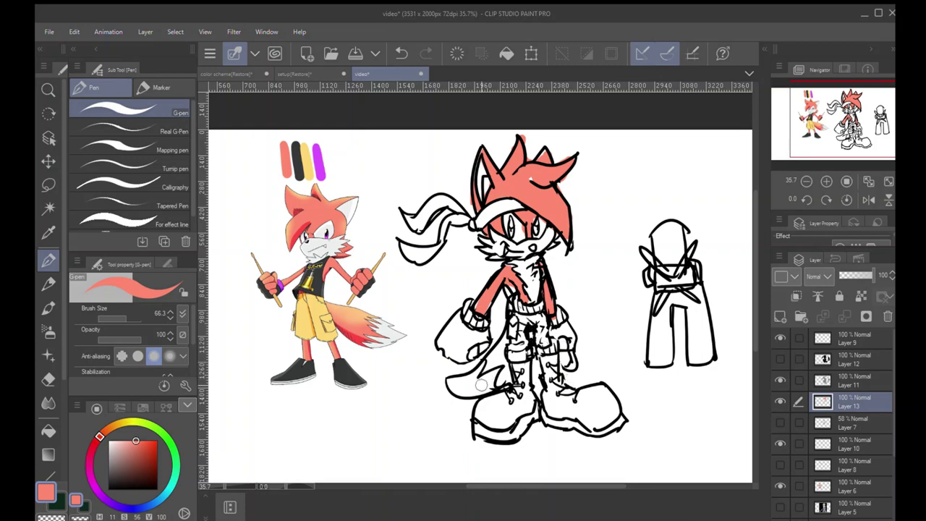
{"action": "mouse_move", "coordinate": [495, 352]}
{"action": "left_mouse_down"}
{"action": "mouse_move", "coordinate": [505, 332]}
{"action": "mouse_move", "coordinate": [493, 361]}
{"action": "mouse_move", "coordinate": [501, 356]}
{"action": "mouse_move", "coordinate": [509, 382]}
{"action": "left_mouse_up"}
{"action": "left_click", "coordinate": [532, 336]}
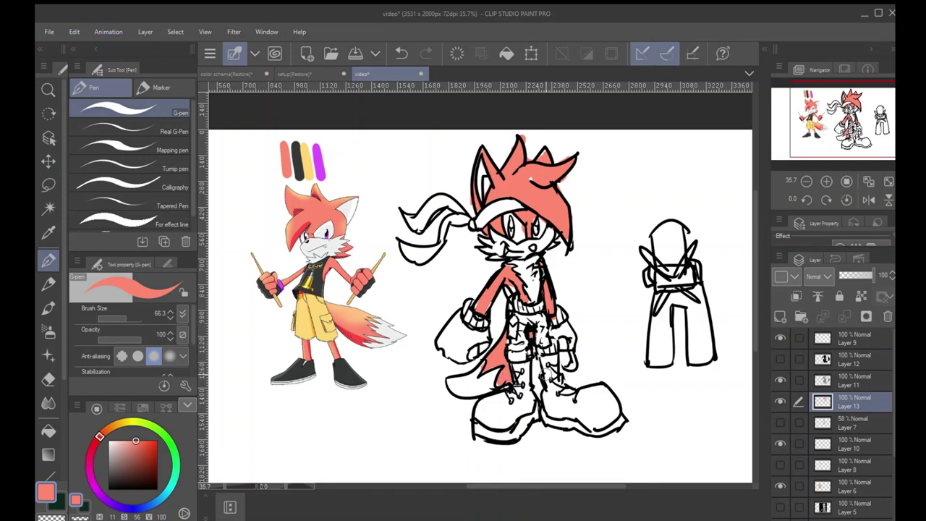
{"action": "key", "text": "ctrl+space"}
{"action": "mouse_move", "coordinate": [483, 313]}
{"action": "left_mouse_down"}
{"action": "mouse_move", "coordinate": [434, 317]}
{"action": "mouse_move", "coordinate": [522, 312]}
{"action": "left_mouse_up"}
{"action": "key", "text": "p"}
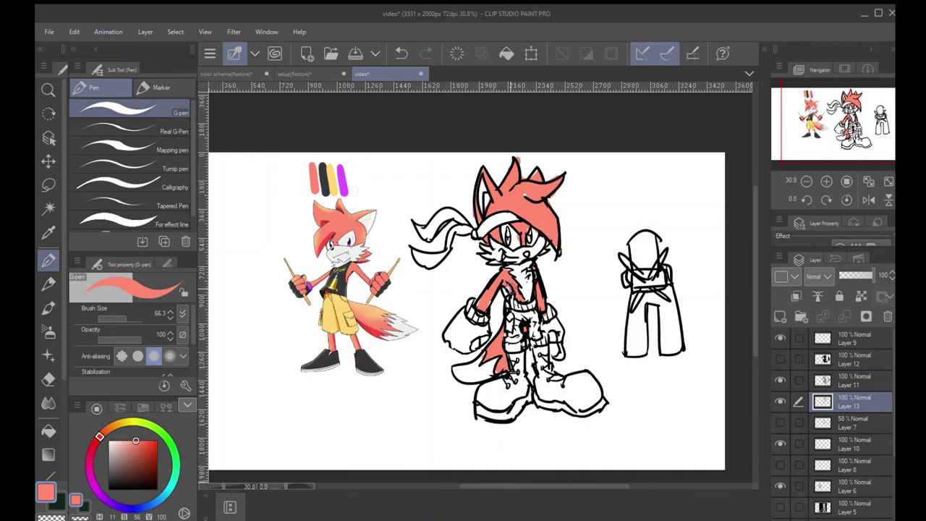
{"action": "key", "text": "ctrl+space"}
{"action": "mouse_move", "coordinate": [514, 291]}
{"action": "left_mouse_down"}
{"action": "mouse_move", "coordinate": [531, 293]}
{"action": "mouse_move", "coordinate": [491, 289]}
{"action": "mouse_move", "coordinate": [505, 281]}
{"action": "mouse_move", "coordinate": [483, 302]}
{"action": "mouse_move", "coordinate": [493, 301]}
{"action": "left_mouse_up"}
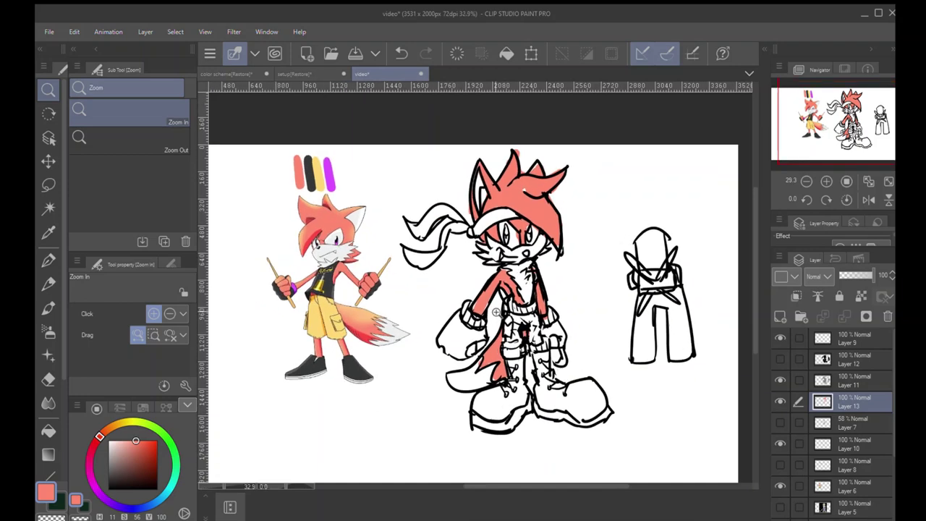
{"action": "key", "text": "e"}
{"action": "left_click", "coordinate": [833, 384]}
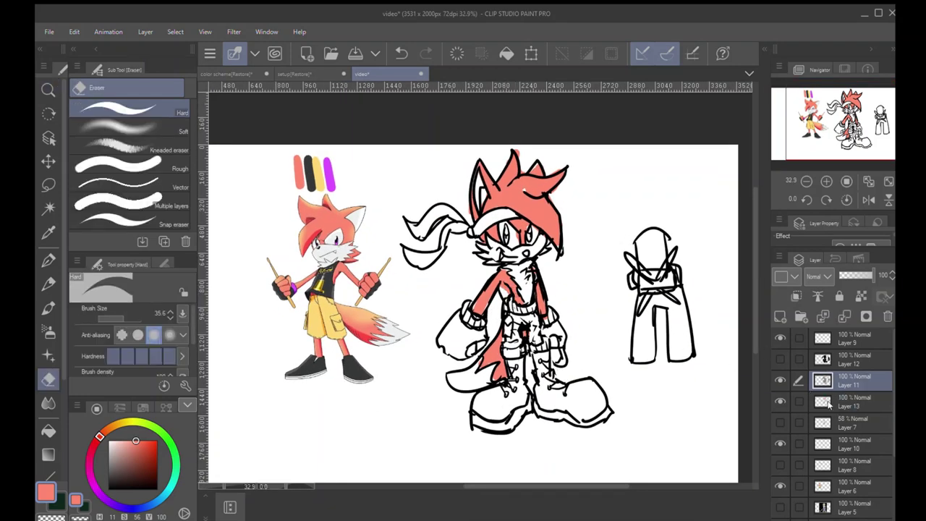
{"action": "left_click", "coordinate": [828, 404]}
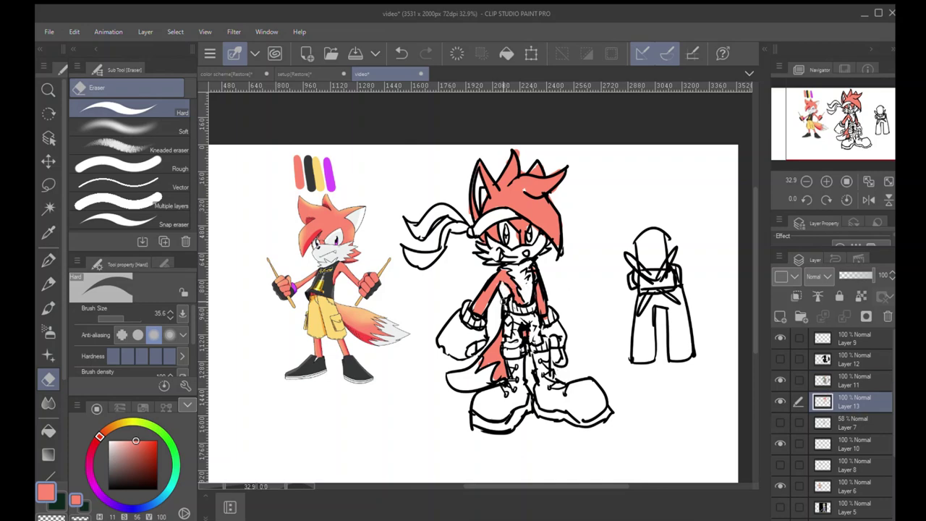
{"action": "key", "text": "p"}
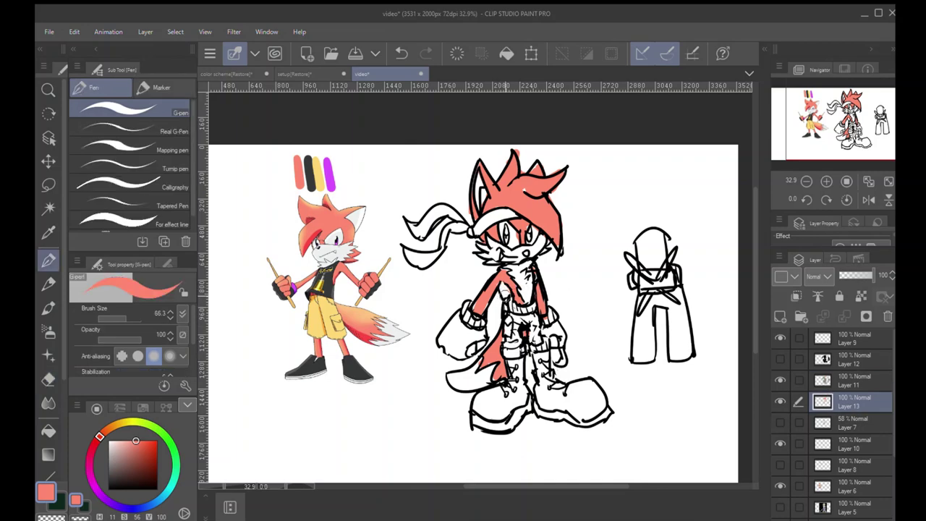
{"action": "key", "text": "ctrl+z"}
{"action": "left_click_drag", "start_coordinate": [502, 279], "coordinate": [485, 305]}
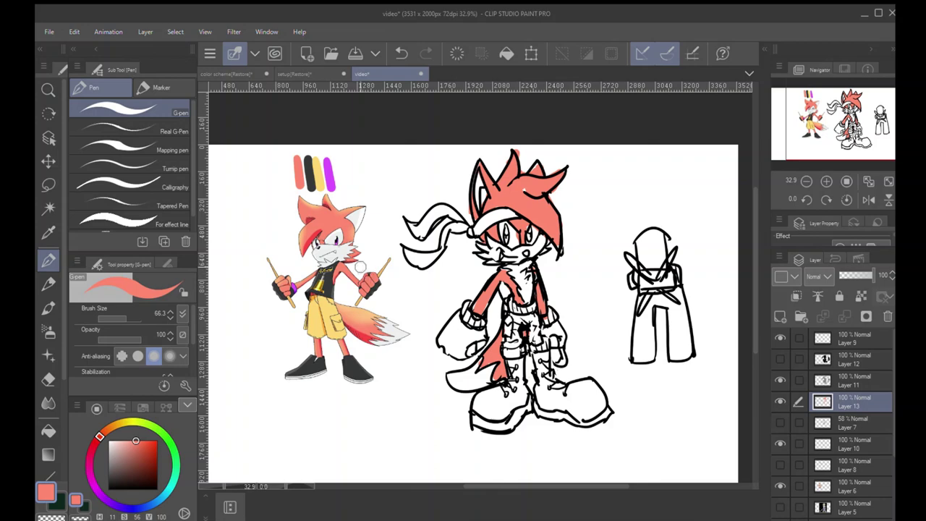
Try a dark grey sampled from the coloured fox's shoe on the sketched character's large glove, and undo it
{"action": "left_click", "coordinate": [335, 292], "text": "alt"}
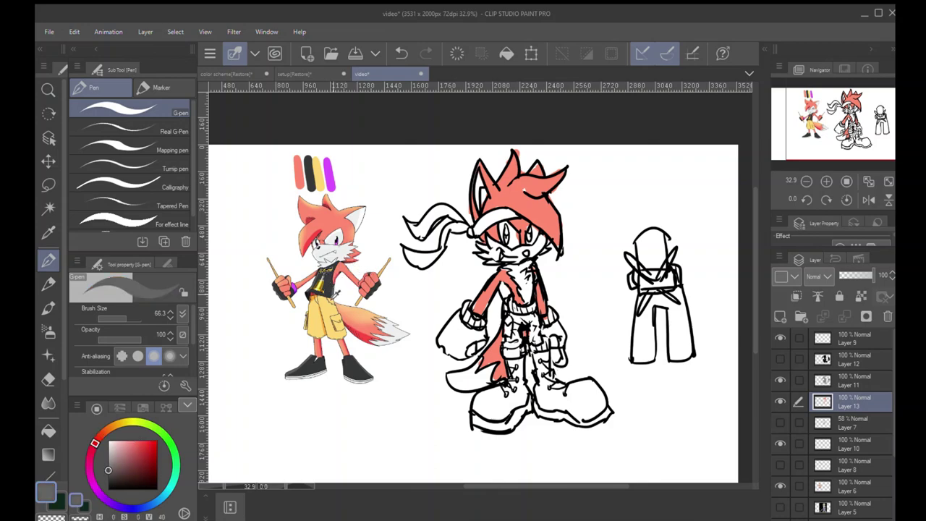
{"action": "left_click", "coordinate": [355, 371], "text": "alt"}
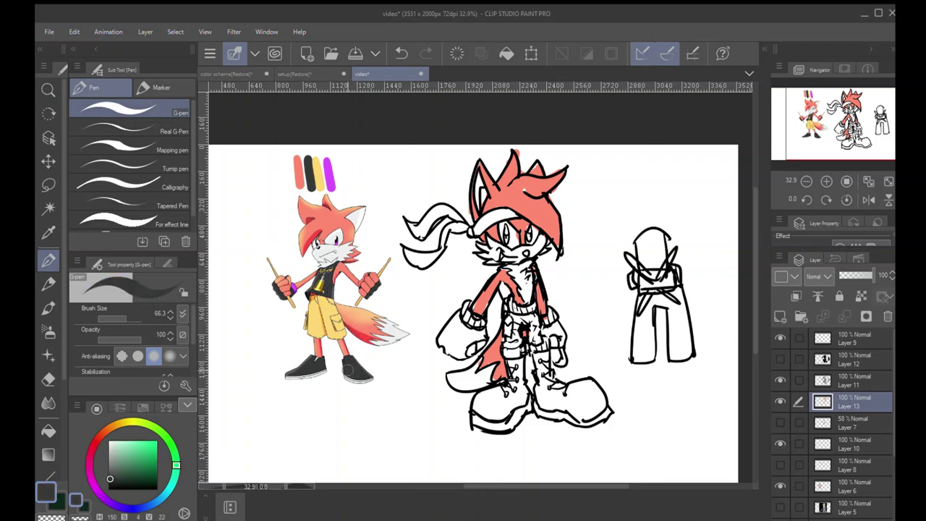
{"action": "mouse_move", "coordinate": [451, 354]}
{"action": "left_mouse_down"}
{"action": "mouse_move", "coordinate": [443, 345]}
{"action": "mouse_move", "coordinate": [463, 329]}
{"action": "mouse_move", "coordinate": [477, 337]}
{"action": "left_mouse_up"}
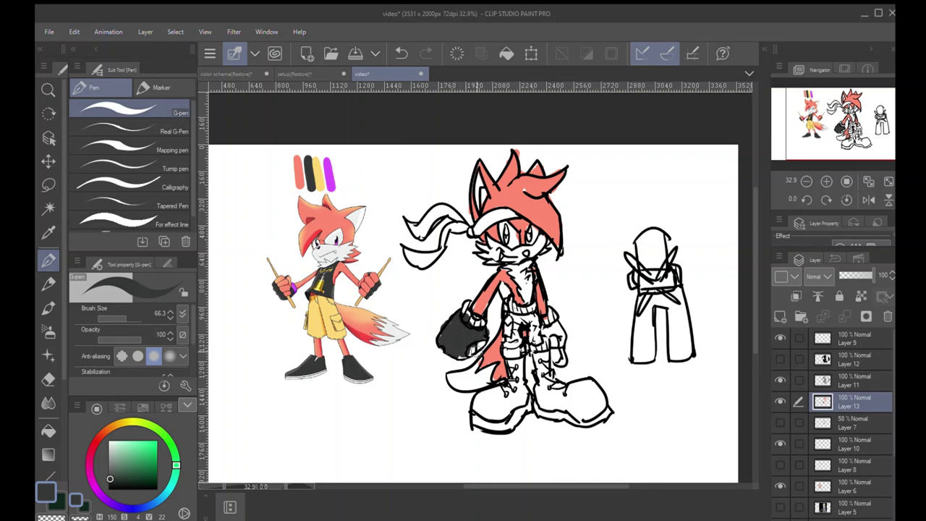
{"action": "key", "text": "ctrl+z"}
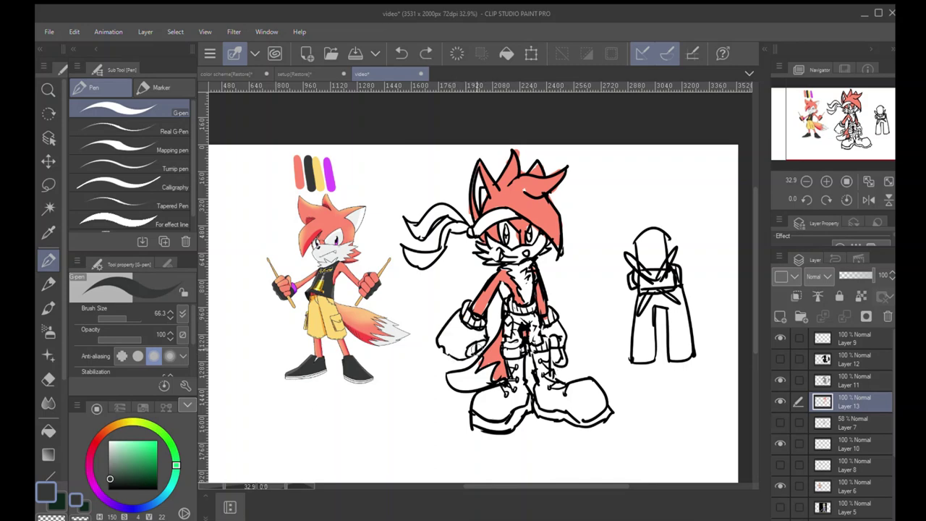
Sample the salmon red from the sketched character's hair and try shifting its hue to magenta
{"action": "left_click", "coordinate": [539, 208], "text": "alt"}
{"action": "left_click", "coordinate": [525, 189]}
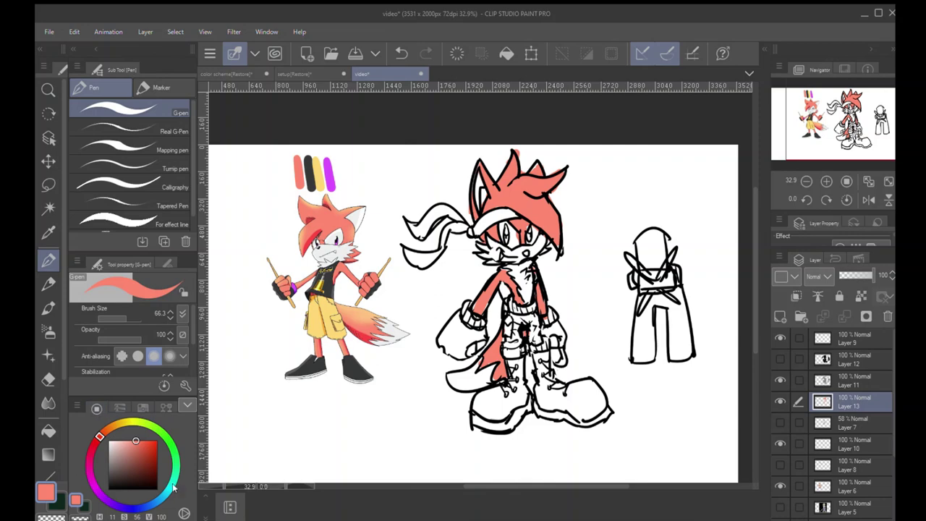
{"action": "left_click", "coordinate": [91, 484]}
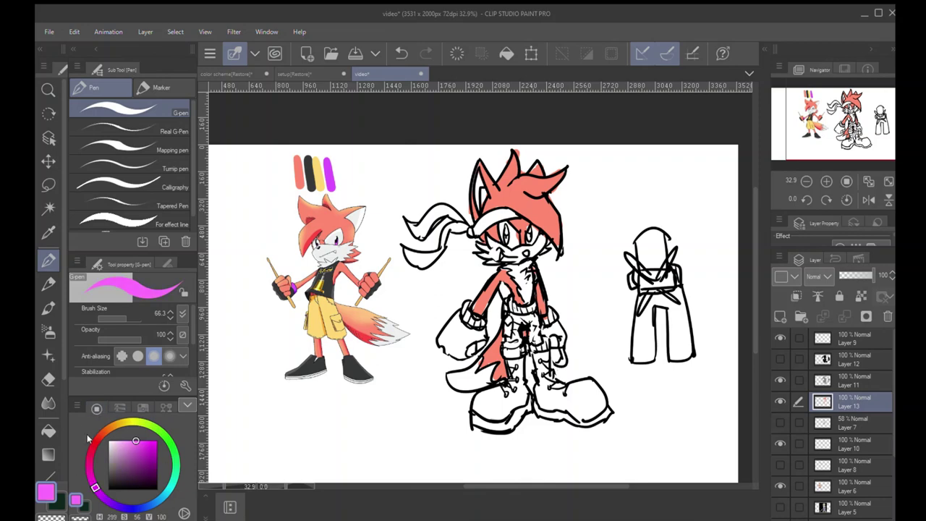
Resample the hair's salmon red, shift it to dark teal (H 193, S 76, V 47), and try it across the head, undoing the strokes
{"action": "left_click", "coordinate": [534, 210], "text": "alt"}
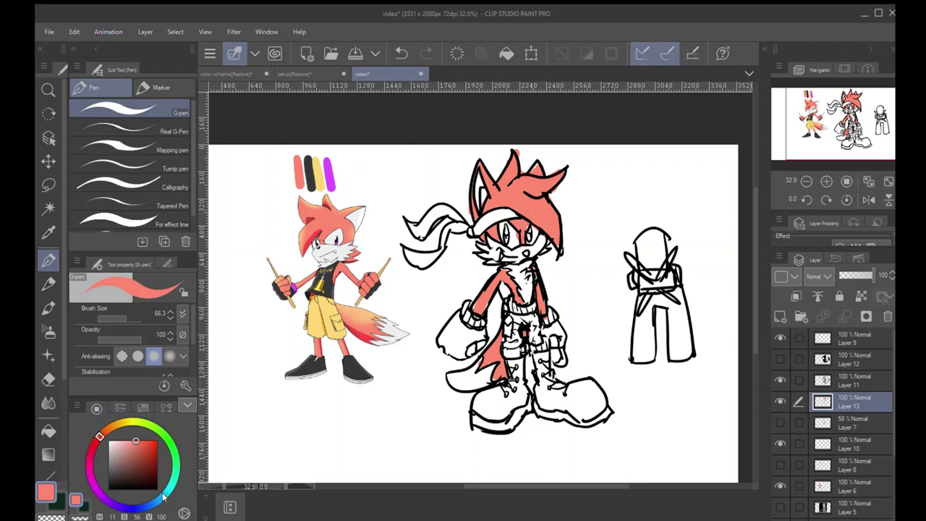
{"action": "left_click", "coordinate": [162, 495]}
{"action": "left_click_drag", "start_coordinate": [141, 454], "coordinate": [147, 468]}
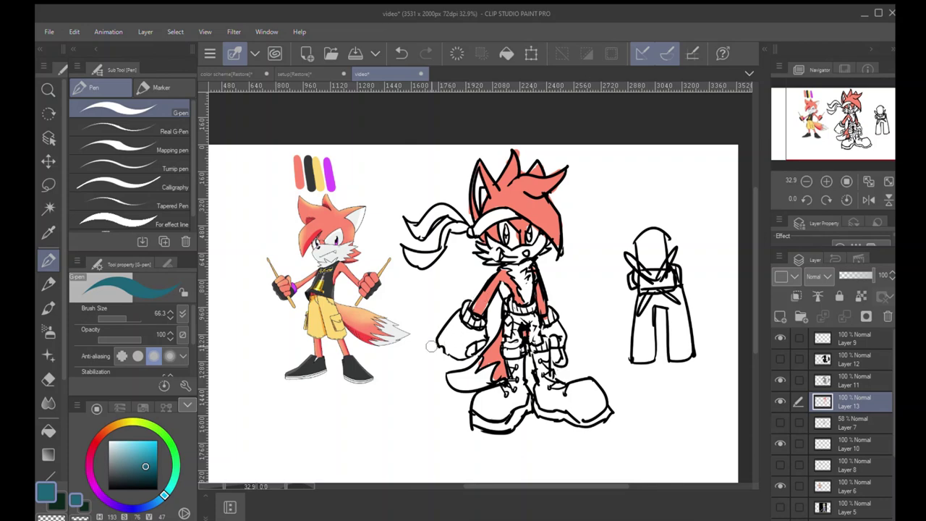
{"action": "mouse_move", "coordinate": [463, 273]}
{"action": "left_mouse_down"}
{"action": "mouse_move", "coordinate": [511, 190]}
{"action": "mouse_move", "coordinate": [527, 225]}
{"action": "mouse_move", "coordinate": [519, 194]}
{"action": "left_mouse_up"}
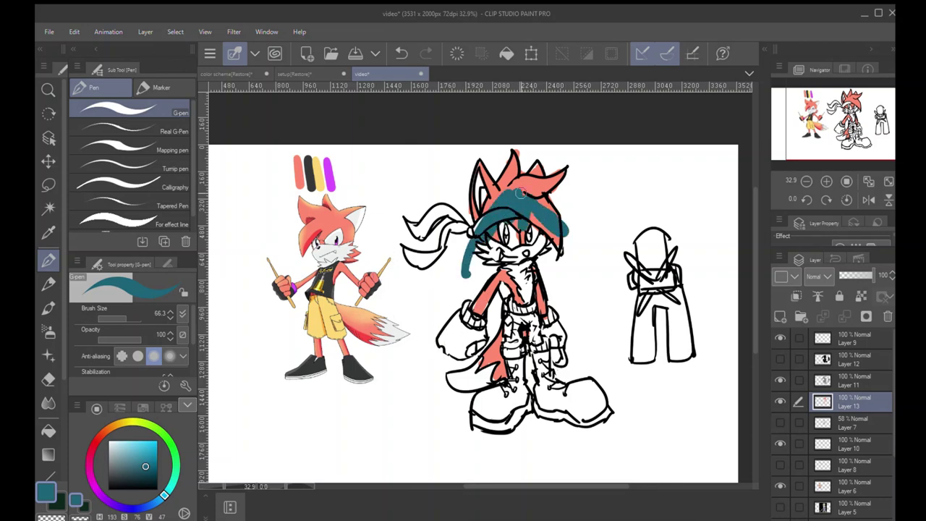
{"action": "key", "text": "ctrl+z"}
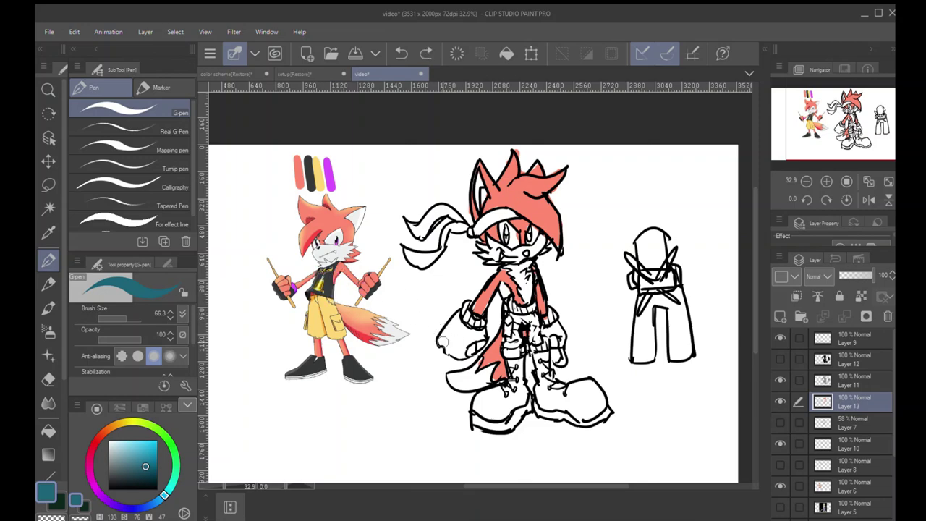
Paint both gloves and the headband with its tails dark teal on the sketched character
{"action": "mouse_move", "coordinate": [442, 341]}
{"action": "left_mouse_down"}
{"action": "mouse_move", "coordinate": [458, 311]}
{"action": "mouse_move", "coordinate": [484, 334]}
{"action": "mouse_move", "coordinate": [442, 342]}
{"action": "mouse_move", "coordinate": [462, 327]}
{"action": "left_mouse_up"}
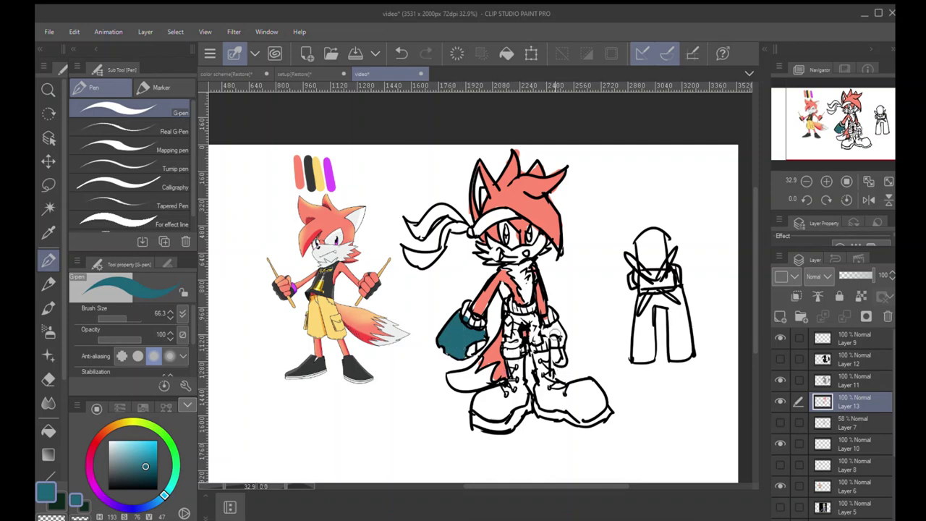
{"action": "mouse_move", "coordinate": [543, 331]}
{"action": "left_mouse_down"}
{"action": "mouse_move", "coordinate": [558, 327]}
{"action": "mouse_move", "coordinate": [563, 361]}
{"action": "mouse_move", "coordinate": [557, 337]}
{"action": "left_mouse_up"}
{"action": "mouse_move", "coordinate": [407, 251]}
{"action": "left_mouse_down"}
{"action": "mouse_move", "coordinate": [466, 222]}
{"action": "mouse_move", "coordinate": [416, 218]}
{"action": "mouse_move", "coordinate": [421, 234]}
{"action": "mouse_move", "coordinate": [434, 210]}
{"action": "mouse_move", "coordinate": [462, 218]}
{"action": "mouse_move", "coordinate": [470, 235]}
{"action": "mouse_move", "coordinate": [497, 216]}
{"action": "mouse_move", "coordinate": [479, 231]}
{"action": "left_mouse_up"}
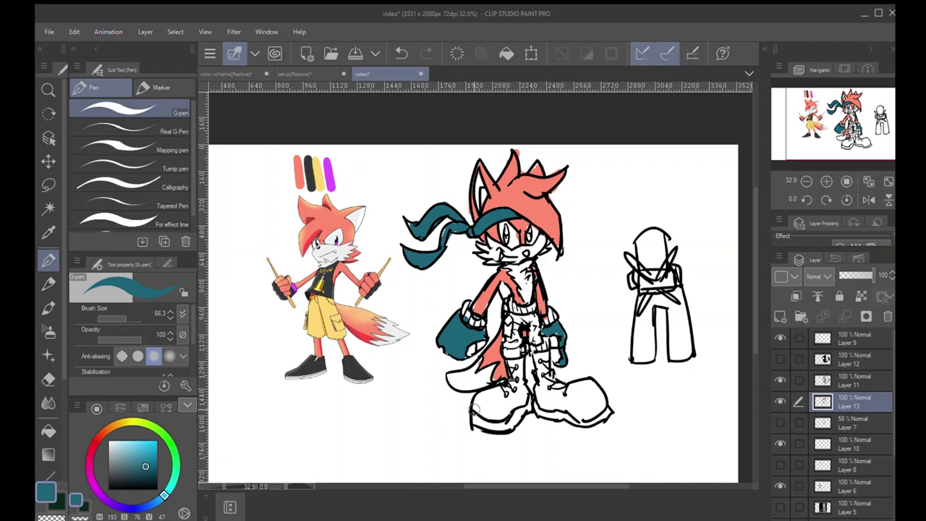
Paint the sketched character's boots dark teal at brush size 92.9, and undo the trial stroke over the large glove
{"action": "key", "text": "bracketright"}
{"action": "key", "text": "bracketright"}
{"action": "mouse_move", "coordinate": [475, 407]}
{"action": "left_mouse_down"}
{"action": "mouse_move", "coordinate": [481, 398]}
{"action": "mouse_move", "coordinate": [492, 410]}
{"action": "mouse_move", "coordinate": [504, 392]}
{"action": "mouse_move", "coordinate": [507, 409]}
{"action": "mouse_move", "coordinate": [516, 394]}
{"action": "mouse_move", "coordinate": [512, 366]}
{"action": "mouse_move", "coordinate": [519, 386]}
{"action": "mouse_move", "coordinate": [539, 358]}
{"action": "mouse_move", "coordinate": [553, 401]}
{"action": "mouse_move", "coordinate": [597, 408]}
{"action": "mouse_move", "coordinate": [600, 387]}
{"action": "mouse_move", "coordinate": [556, 388]}
{"action": "mouse_move", "coordinate": [545, 356]}
{"action": "mouse_move", "coordinate": [584, 397]}
{"action": "left_mouse_up"}
{"action": "key", "text": "e"}
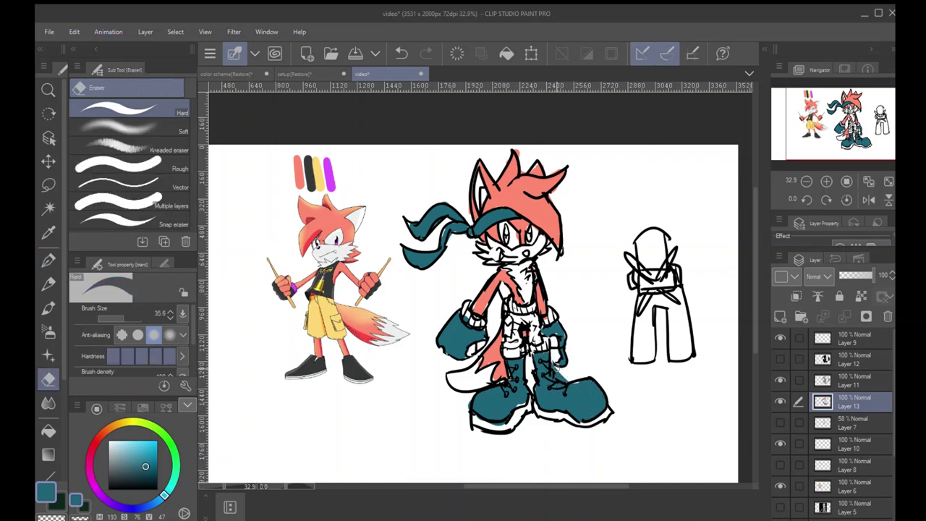
{"action": "key", "text": "p"}
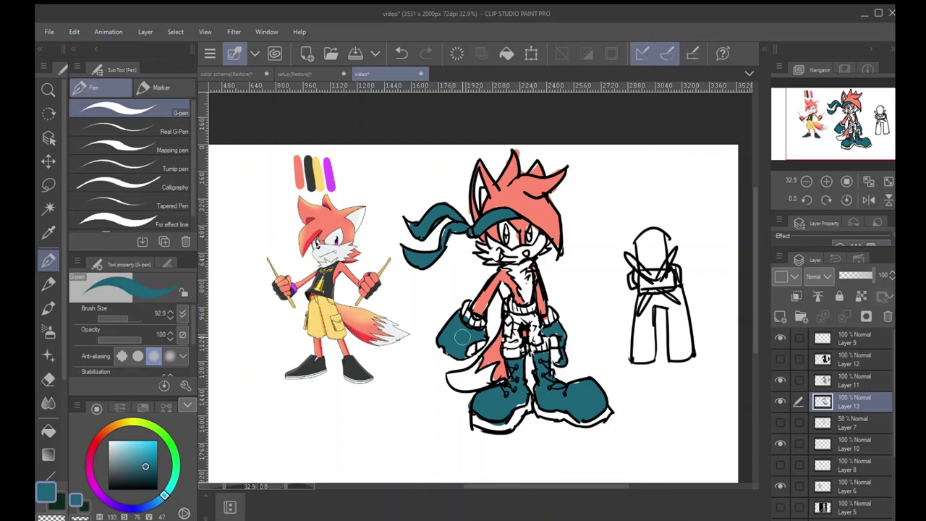
{"action": "left_click_drag", "start_coordinate": [445, 305], "coordinate": [448, 354]}
{"action": "key", "text": "ctrl+z"}
Sample the purple swatch and examine the coloured fox's purple wristband and outfit up close
{"action": "left_click_drag", "start_coordinate": [538, 368], "coordinate": [523, 377]}
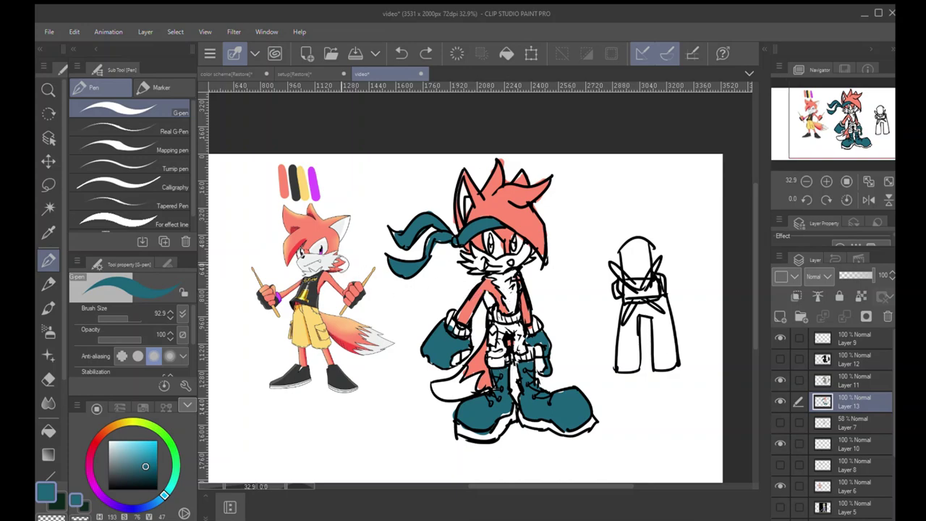
{"action": "left_click", "coordinate": [314, 192], "text": "alt"}
{"action": "key", "text": "ctrl+space"}
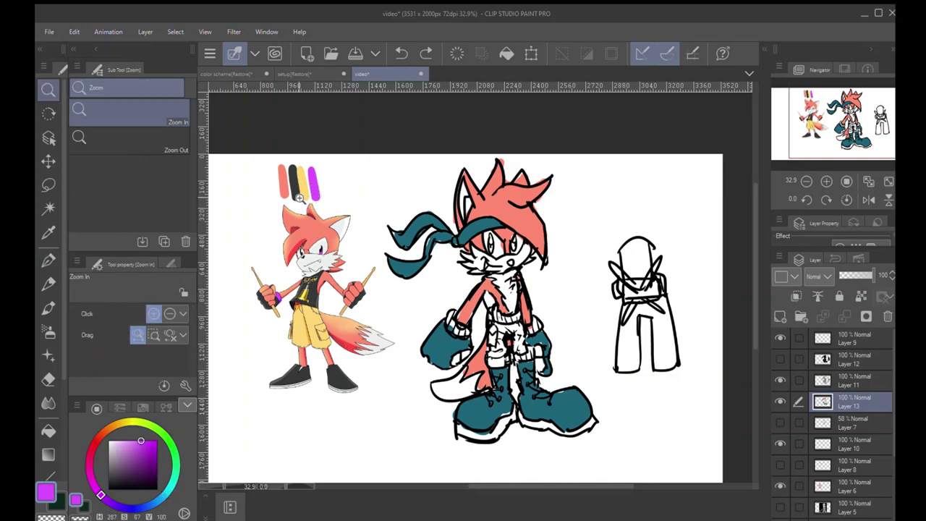
{"action": "left_click_drag", "start_coordinate": [300, 188], "coordinate": [305, 291]}
{"action": "left_click_drag", "start_coordinate": [271, 317], "coordinate": [303, 293]}
{"action": "left_click_drag", "start_coordinate": [319, 277], "coordinate": [324, 328]}
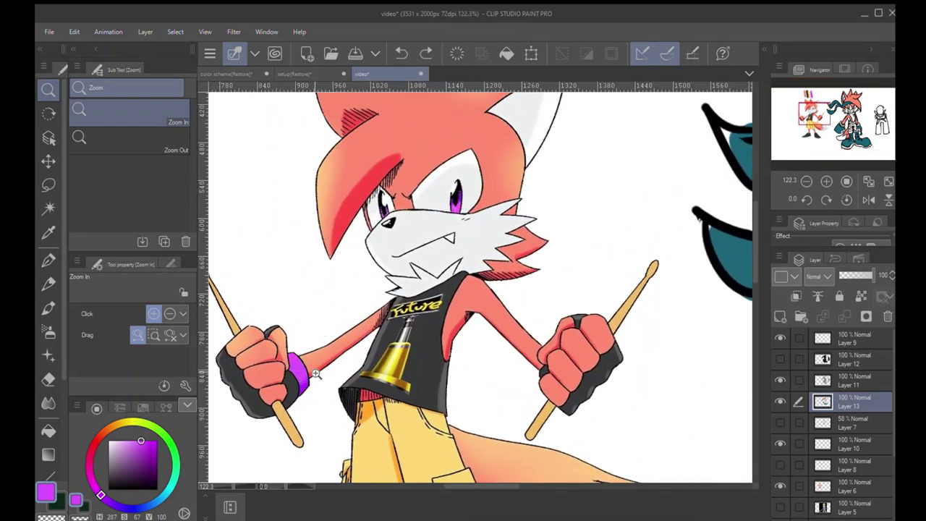
{"action": "left_click_drag", "start_coordinate": [355, 300], "coordinate": [306, 358]}
{"action": "left_click_drag", "start_coordinate": [400, 341], "coordinate": [356, 324]}
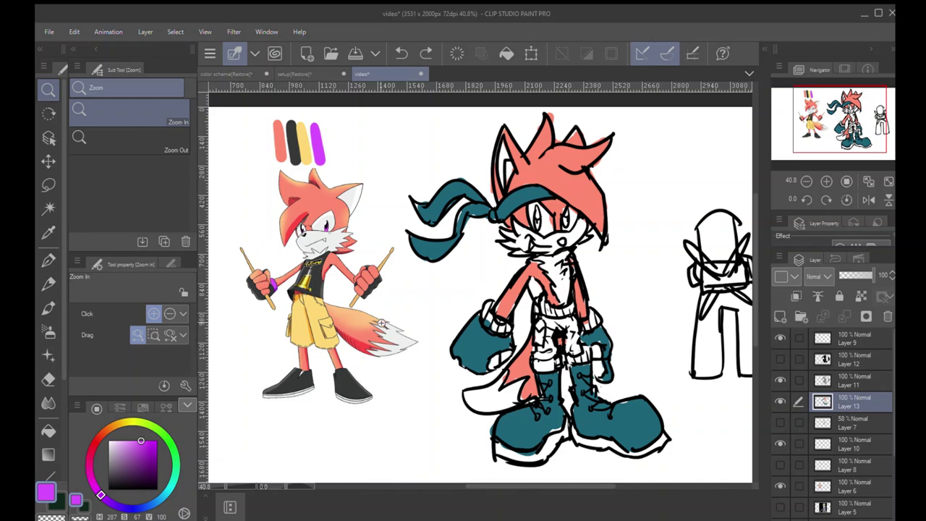
Sample the yellow swatch and paint the sketched character's glove cuffs, waistband and shorts' leg bands yellow with the G-pen
{"action": "left_click", "coordinate": [306, 150], "text": "alt"}
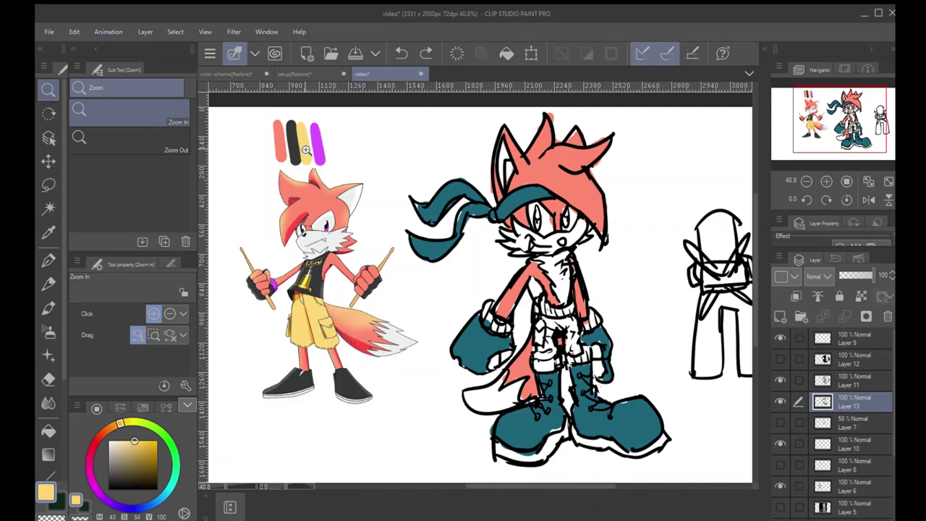
{"action": "left_click", "coordinate": [319, 155], "text": "alt"}
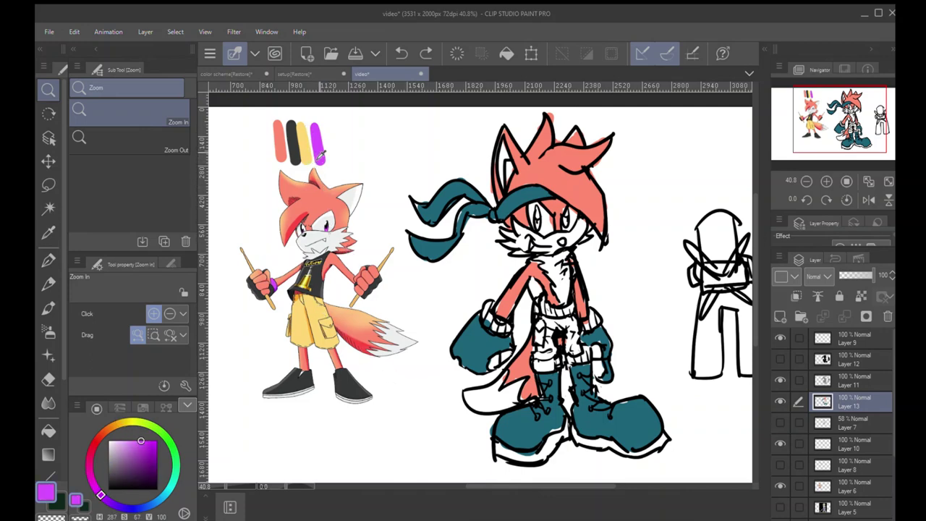
{"action": "left_click", "coordinate": [306, 153], "text": "alt"}
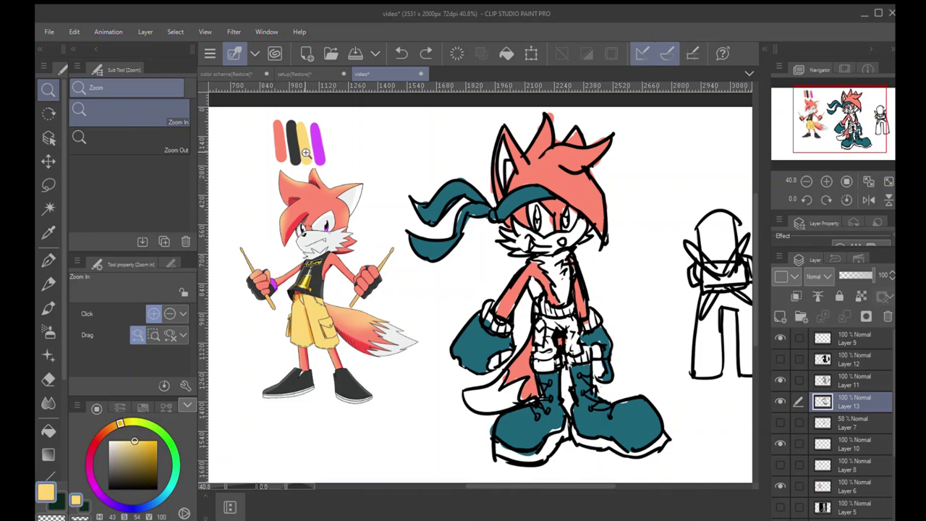
{"action": "key", "text": "p"}
{"action": "mouse_move", "coordinate": [488, 323]}
{"action": "left_mouse_down"}
{"action": "mouse_move", "coordinate": [509, 329]}
{"action": "mouse_move", "coordinate": [554, 310]}
{"action": "mouse_move", "coordinate": [593, 316]}
{"action": "left_mouse_up"}
{"action": "left_click_drag", "start_coordinate": [538, 360], "coordinate": [587, 354]}
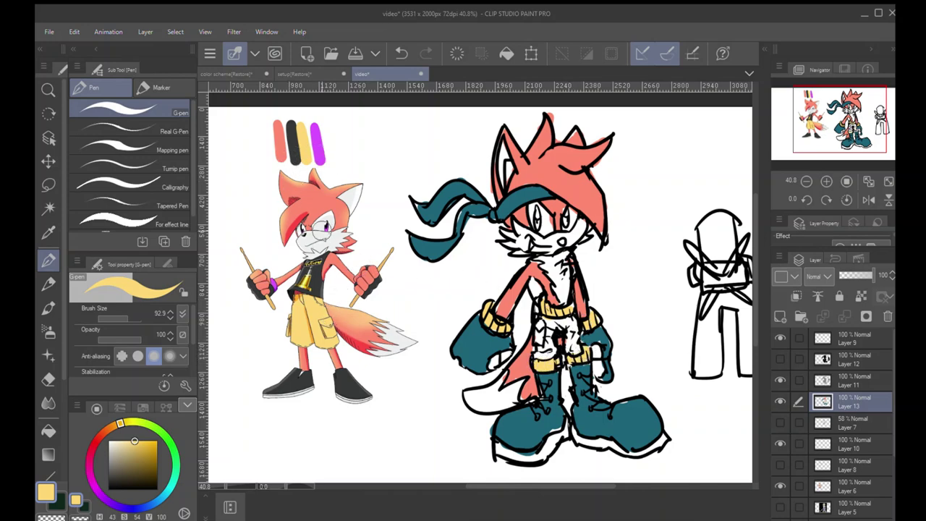
Try yellow marks on the coloured fox's face and the sketched character's large glove, undoing each one
{"action": "left_click_drag", "start_coordinate": [323, 227], "coordinate": [305, 220]}
{"action": "key", "text": "ctrl+z"}
{"action": "left_click", "coordinate": [475, 338]}
{"action": "key", "text": "ctrl+z"}
Sample the dark teal from the large glove and paint the sketched character's shorts with it
{"action": "left_click", "coordinate": [479, 345], "text": "alt"}
{"action": "mouse_move", "coordinate": [518, 332]}
{"action": "left_mouse_down"}
{"action": "mouse_move", "coordinate": [550, 353]}
{"action": "mouse_move", "coordinate": [542, 357]}
{"action": "mouse_move", "coordinate": [539, 320]}
{"action": "mouse_move", "coordinate": [568, 324]}
{"action": "mouse_move", "coordinate": [567, 339]}
{"action": "mouse_move", "coordinate": [562, 321]}
{"action": "mouse_move", "coordinate": [573, 313]}
{"action": "mouse_move", "coordinate": [578, 346]}
{"action": "mouse_move", "coordinate": [518, 301]}
{"action": "mouse_move", "coordinate": [507, 316]}
{"action": "mouse_move", "coordinate": [488, 314]}
{"action": "mouse_move", "coordinate": [515, 319]}
{"action": "mouse_move", "coordinate": [508, 340]}
{"action": "left_mouse_up"}
{"action": "key", "text": "ctrl+space"}
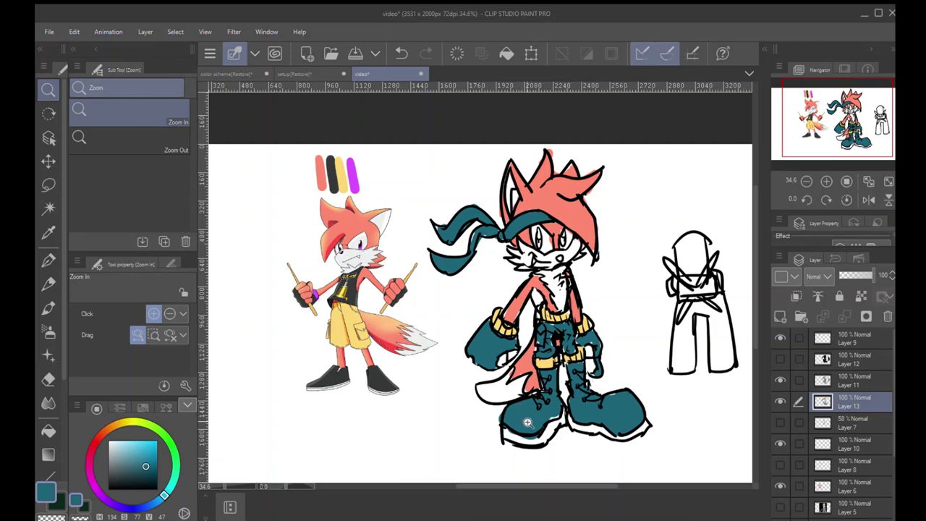
Try the yellow from the shorts' leg bands on the boot soles, check it at different view sizes, and undo it
{"action": "right_click", "coordinate": [544, 366]}
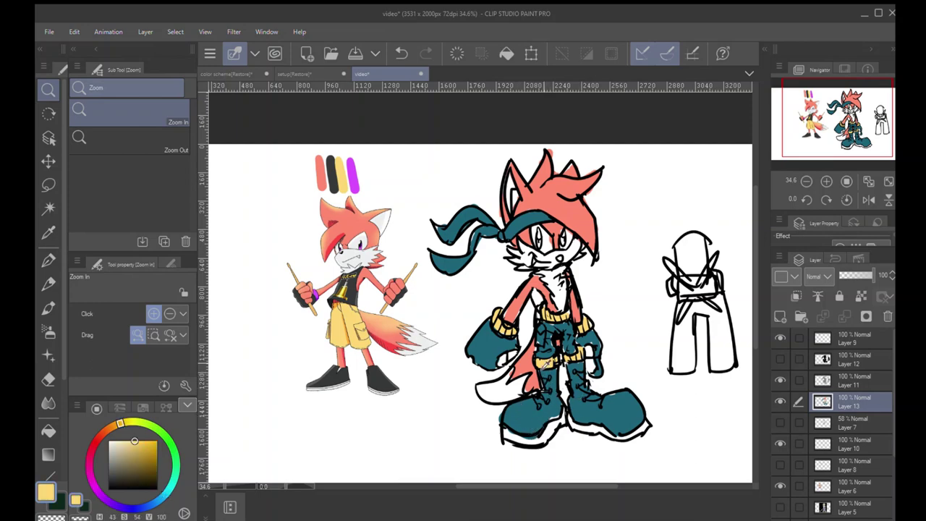
{"action": "key", "text": "p"}
{"action": "mouse_move", "coordinate": [515, 440]}
{"action": "left_mouse_down"}
{"action": "mouse_move", "coordinate": [575, 417]}
{"action": "mouse_move", "coordinate": [575, 429]}
{"action": "mouse_move", "coordinate": [651, 424]}
{"action": "left_mouse_up"}
{"action": "key", "text": "ctrl+space"}
{"action": "scroll", "coordinate": [531, 356], "scroll_direction": "down", "scroll_amount": 3}
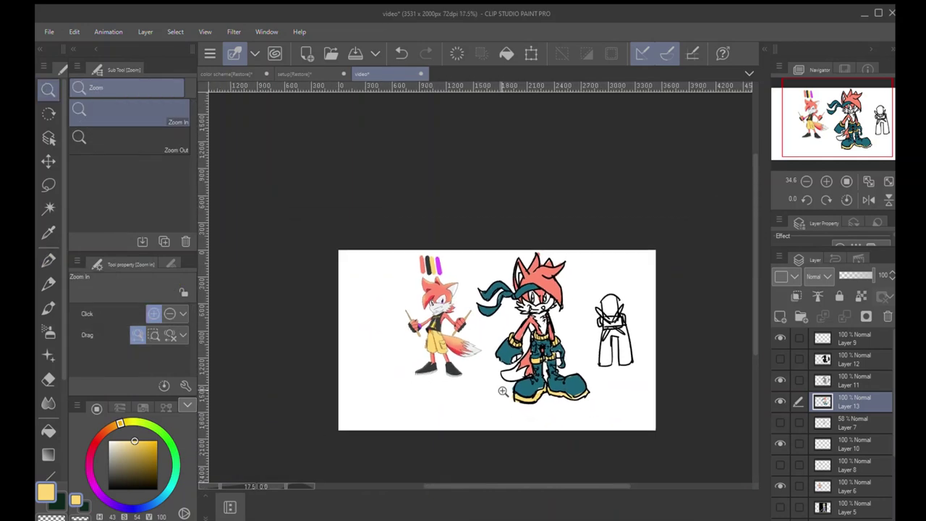
{"action": "scroll", "coordinate": [530, 369], "scroll_direction": "up", "scroll_amount": 1}
{"action": "scroll", "coordinate": [530, 370], "scroll_direction": "up", "scroll_amount": 2}
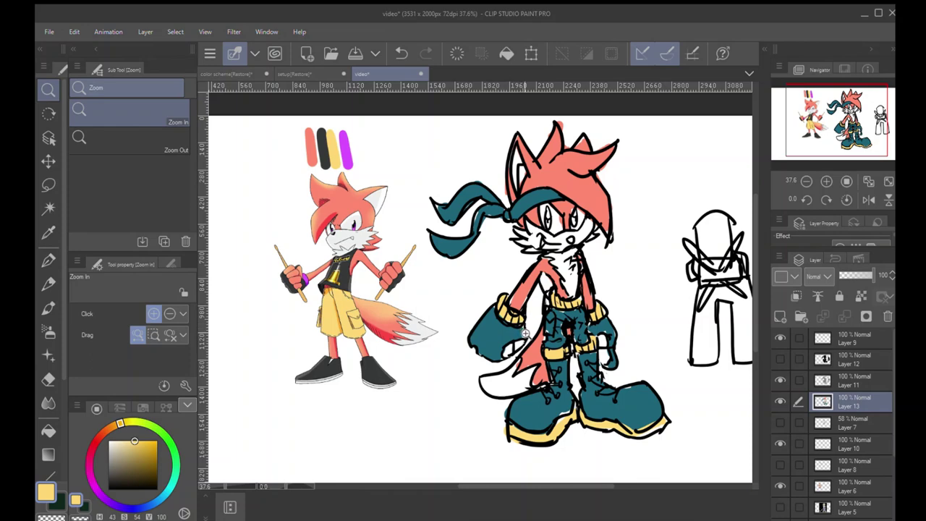
{"action": "scroll", "coordinate": [521, 338], "scroll_direction": "down", "scroll_amount": 2}
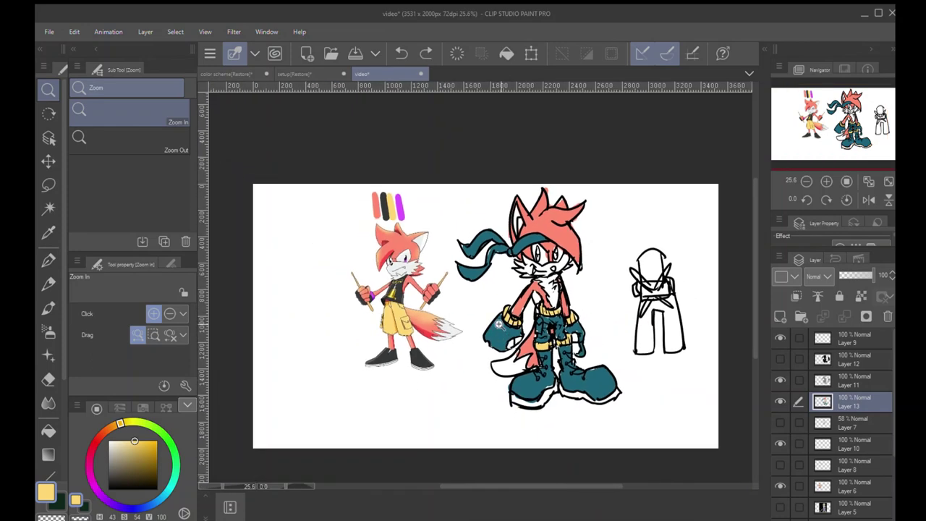
{"action": "left_click_drag", "start_coordinate": [498, 324], "coordinate": [515, 326]}
{"action": "key", "text": "p"}
{"action": "left_click", "coordinate": [510, 378]}
{"action": "key", "text": "ctrl+z"}
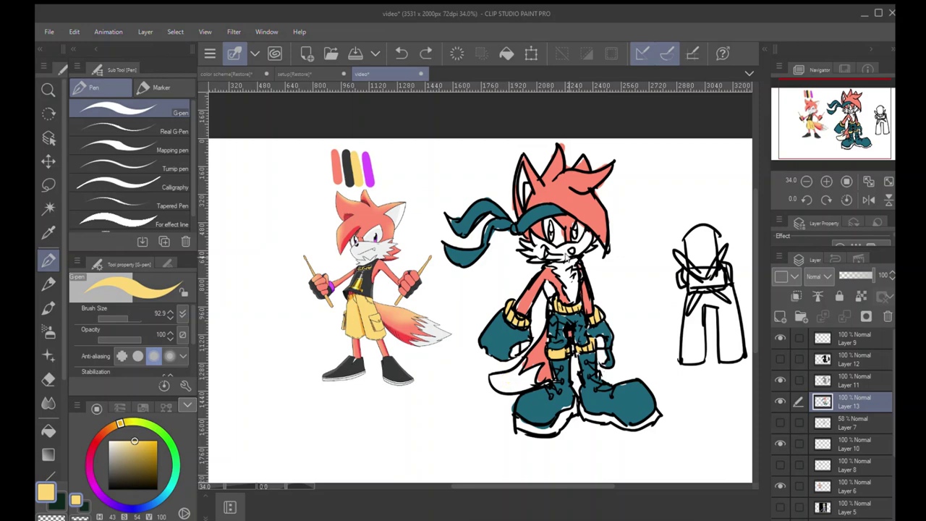
Mark the sketched character's chest, muzzle, inner ear and face with yellow, and undo all the marks
{"action": "left_click", "coordinate": [568, 277]}
{"action": "left_click", "coordinate": [560, 253]}
{"action": "left_click", "coordinate": [532, 197]}
{"action": "left_click", "coordinate": [527, 186]}
{"action": "left_click", "coordinate": [559, 236]}
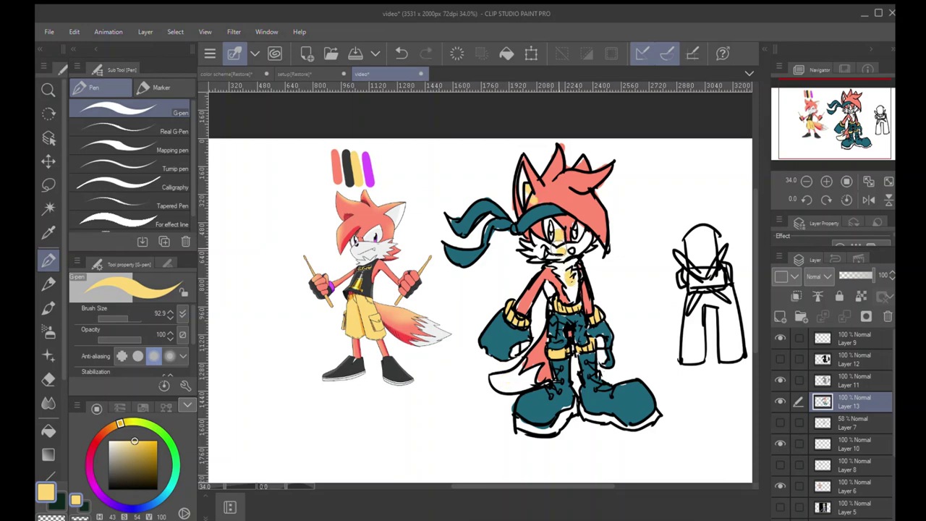
{"action": "key", "text": "ctrl+z"}
{"action": "key", "text": "ctrl+z"}
{"action": "key", "text": "ctrl+z"}
{"action": "key", "text": "ctrl+z"}
{"action": "key", "text": "ctrl+z"}
Sample the salmon red from the sketched character's arm and paint the exposed fingers of both gloves with it
{"action": "key", "text": "ctrl+space"}
{"action": "left_click_drag", "start_coordinate": [497, 289], "coordinate": [502, 297]}
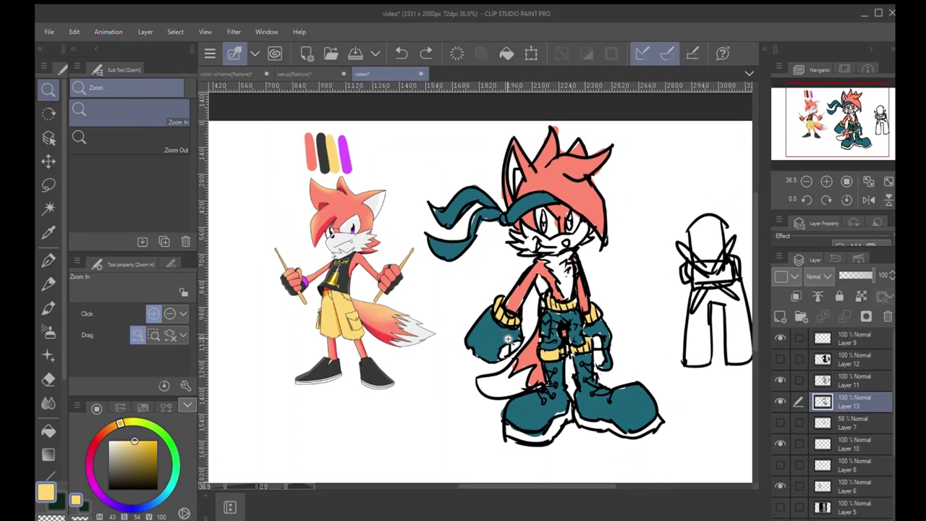
{"action": "right_click", "coordinate": [521, 297]}
{"action": "key", "text": "p"}
{"action": "mouse_move", "coordinate": [505, 349]}
{"action": "left_mouse_down"}
{"action": "mouse_move", "coordinate": [515, 345]}
{"action": "mouse_move", "coordinate": [509, 349]}
{"action": "left_mouse_up"}
{"action": "mouse_move", "coordinate": [596, 357]}
{"action": "left_mouse_down"}
{"action": "mouse_move", "coordinate": [597, 339]}
{"action": "mouse_move", "coordinate": [604, 354]}
{"action": "left_mouse_up"}
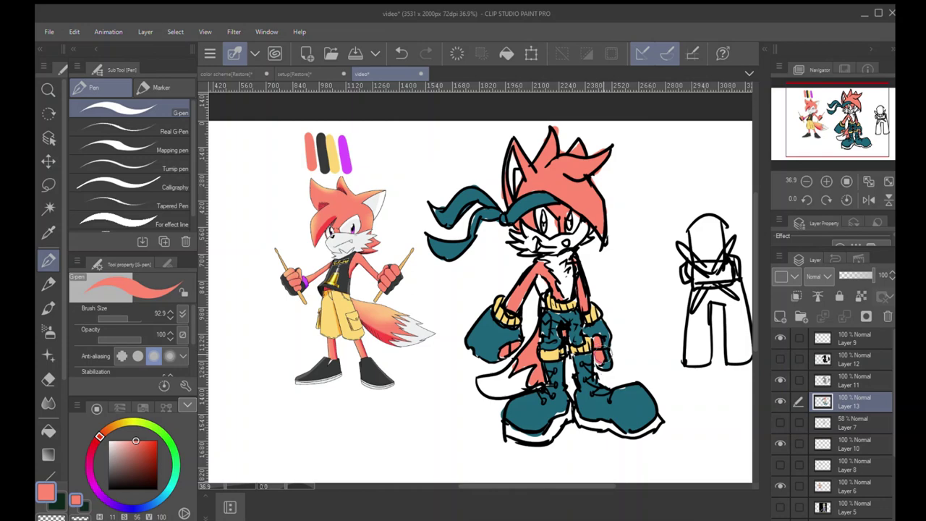
Sample the yellow from the shorts' leg band and paint the pouch and crossed sticks on the back-view sketch
{"action": "left_click_drag", "start_coordinate": [587, 302], "coordinate": [560, 302]}
{"action": "left_click", "coordinate": [528, 356], "text": "alt"}
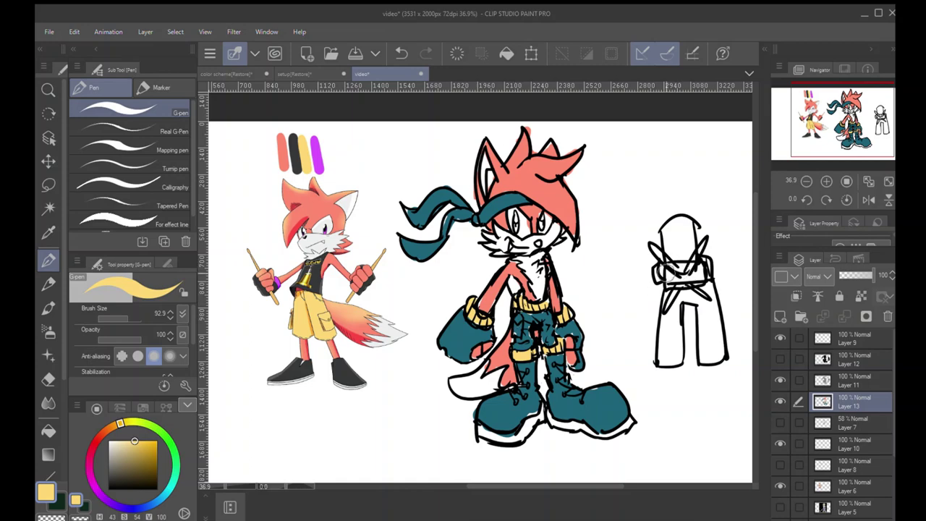
{"action": "left_click_drag", "start_coordinate": [663, 271], "coordinate": [696, 281]}
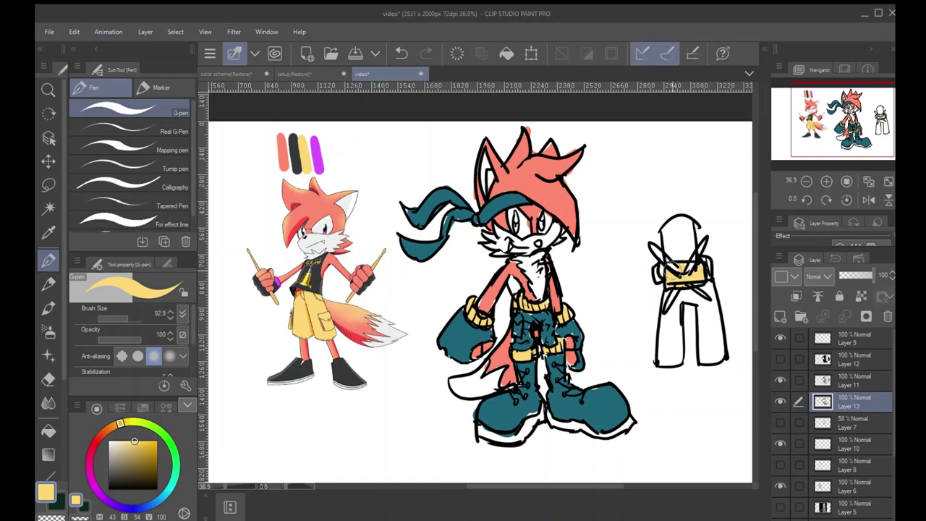
{"action": "left_click_drag", "start_coordinate": [651, 242], "coordinate": [661, 258]}
{"action": "mouse_move", "coordinate": [712, 244]}
{"action": "left_mouse_down"}
{"action": "mouse_move", "coordinate": [668, 306]}
{"action": "mouse_move", "coordinate": [707, 296]}
{"action": "mouse_move", "coordinate": [686, 293]}
{"action": "left_mouse_up"}
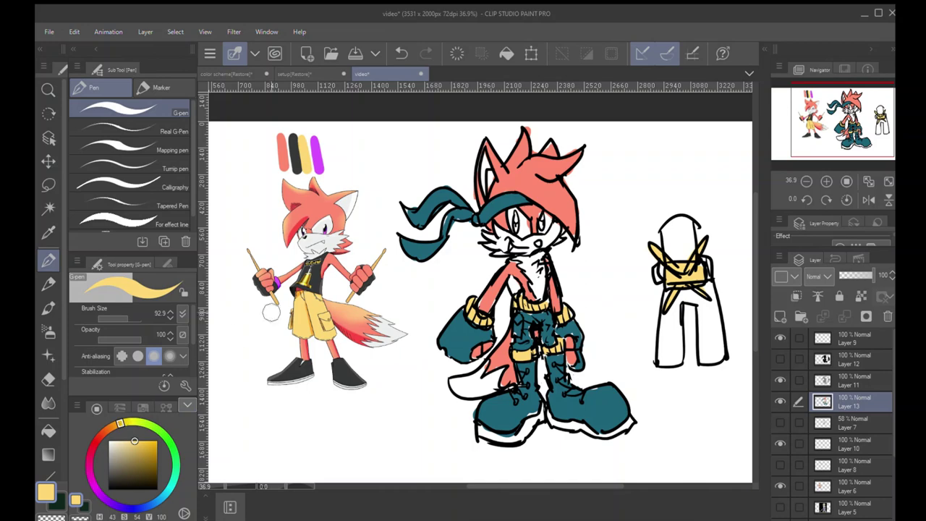
Recolour the crossed sticks on the back-view sketch with the coloured fox's drumstick tan, reducing the brush size to 39.9
{"action": "left_click", "coordinate": [372, 269], "text": "alt"}
{"action": "left_click", "coordinate": [373, 269], "text": "alt"}
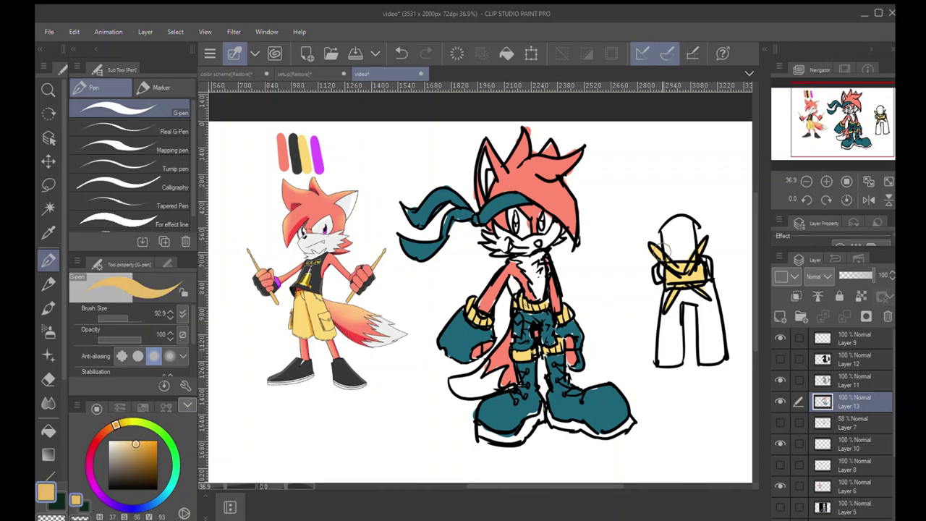
{"action": "left_click_drag", "start_coordinate": [662, 252], "coordinate": [654, 248]}
{"action": "key", "text": "bracketleft"}
{"action": "key", "text": "bracketleft"}
{"action": "key", "text": "bracketleft"}
{"action": "key", "text": "bracketleft"}
{"action": "key", "text": "bracketleft"}
{"action": "key", "text": "bracketleft"}
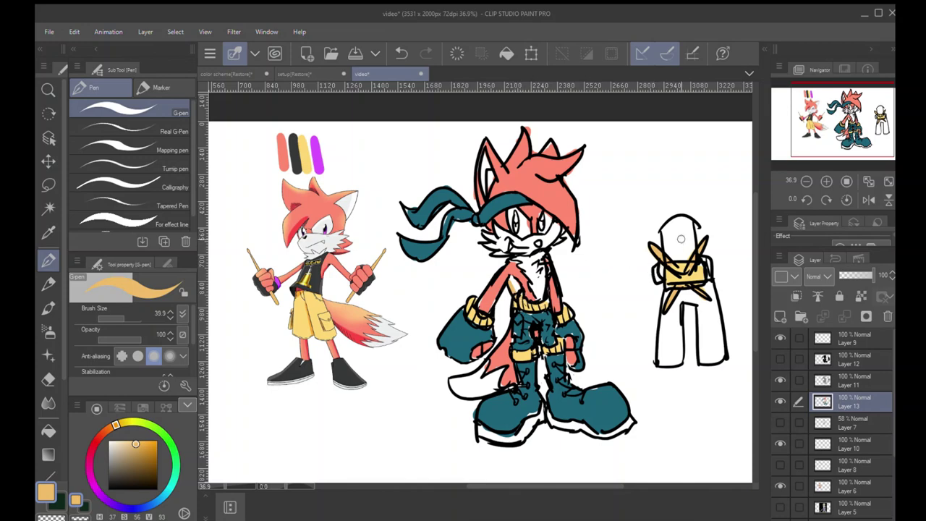
Try tan strokes on the sketched character's hair, behind its head and on its cheek fur, undoing them
{"action": "left_click_drag", "start_coordinate": [500, 163], "coordinate": [508, 201]}
{"action": "key", "text": "ctrl+z"}
{"action": "mouse_move", "coordinate": [480, 210]}
{"action": "left_mouse_down"}
{"action": "mouse_move", "coordinate": [461, 155]}
{"action": "mouse_move", "coordinate": [493, 248]}
{"action": "left_mouse_up"}
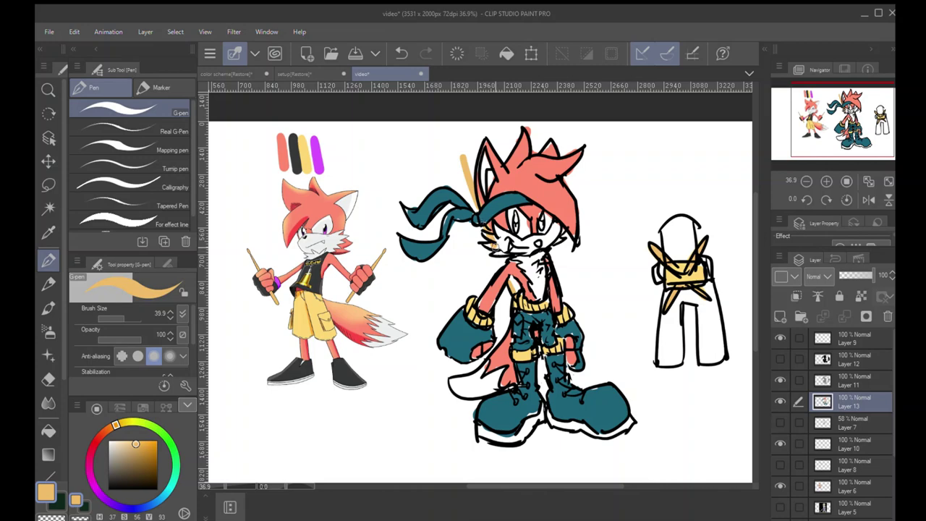
{"action": "key", "text": "ctrl+z"}
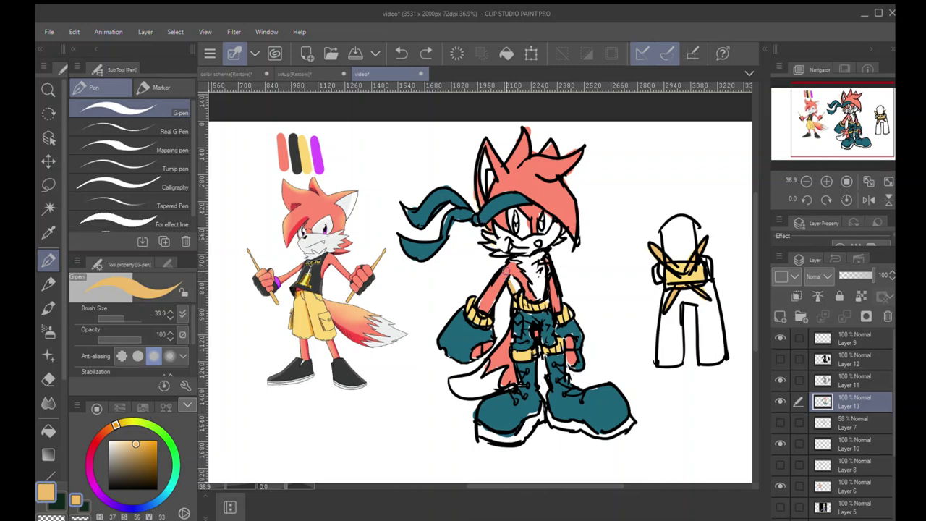
Outline a narrow pointed stick tucked into the sketched character's headband beside the ear, in black with brush size 11.1
{"action": "left_click", "coordinate": [509, 181], "text": "alt"}
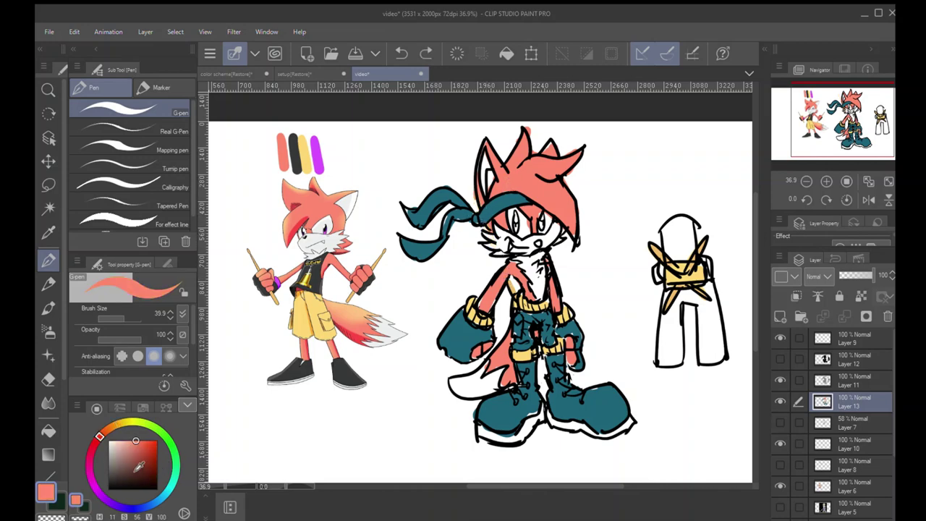
{"action": "left_click", "coordinate": [109, 489]}
{"action": "key", "text": "bracketleft"}
{"action": "key", "text": "bracketleft"}
{"action": "key", "text": "bracketleft"}
{"action": "key", "text": "bracketleft"}
{"action": "key", "text": "bracketleft"}
{"action": "key", "text": "bracketright"}
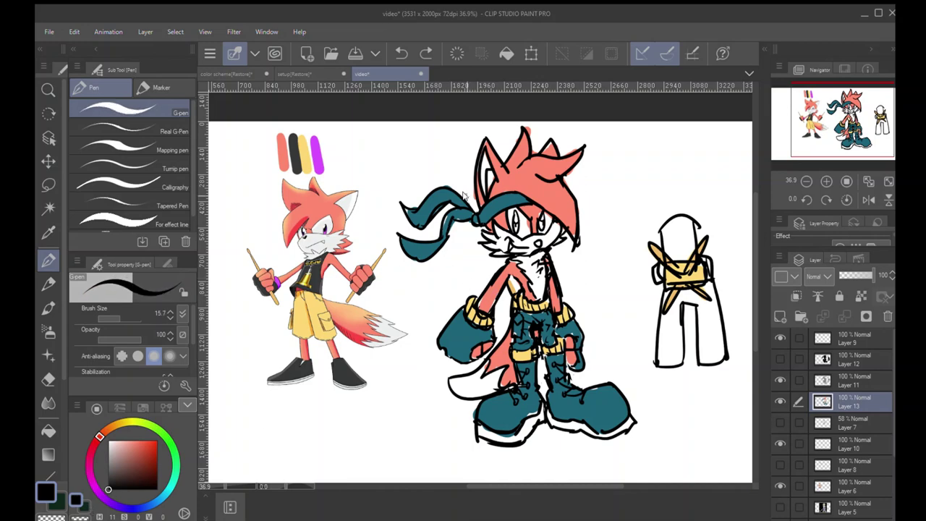
{"action": "key", "text": "bracketleft"}
{"action": "mouse_move", "coordinate": [477, 209]}
{"action": "left_mouse_down"}
{"action": "mouse_move", "coordinate": [464, 161]}
{"action": "mouse_move", "coordinate": [474, 193]}
{"action": "left_mouse_up"}
{"action": "key", "text": "ctrl+z"}
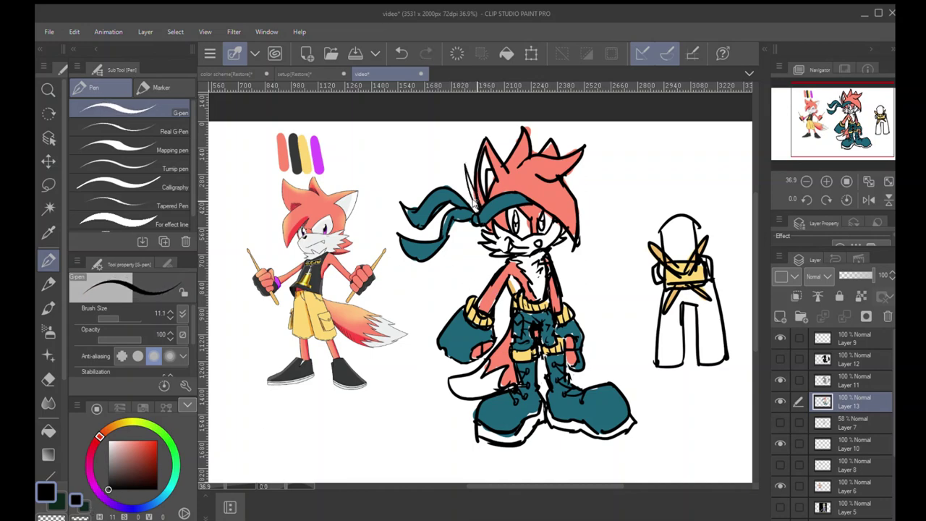
{"action": "key", "text": "ctrl+z"}
{"action": "left_click_drag", "start_coordinate": [461, 162], "coordinate": [486, 211]}
Sample the yellow from the back-view pouch and fill the pointed stick beside the ear with it at brush size 31.7
{"action": "left_click", "coordinate": [672, 277], "text": "alt"}
{"action": "key", "text": "bracketright"}
{"action": "key", "text": "bracketright"}
{"action": "key", "text": "bracketright"}
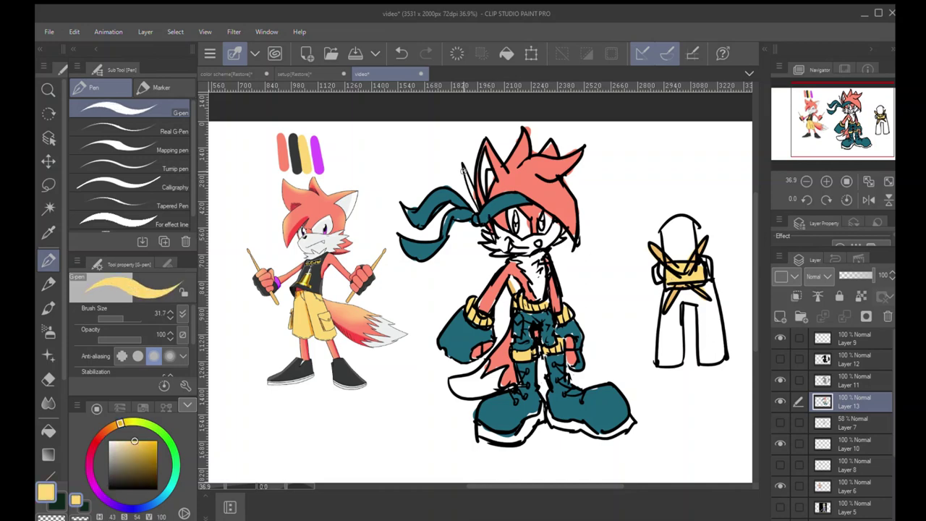
{"action": "left_click_drag", "start_coordinate": [464, 172], "coordinate": [472, 190]}
{"action": "key", "text": "ctrl+z"}
{"action": "key", "text": "ctrl+z"}
Try painting the sketched character's eyes with the purple sampled from the palette swatch
{"action": "key", "text": "ctrl+space"}
{"action": "left_click_drag", "start_coordinate": [491, 239], "coordinate": [500, 273]}
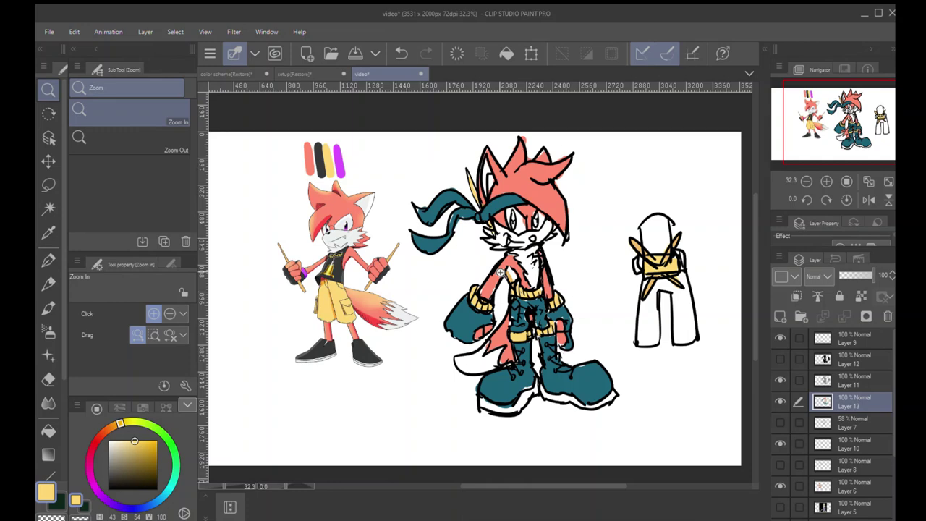
{"action": "left_click", "coordinate": [526, 241]}
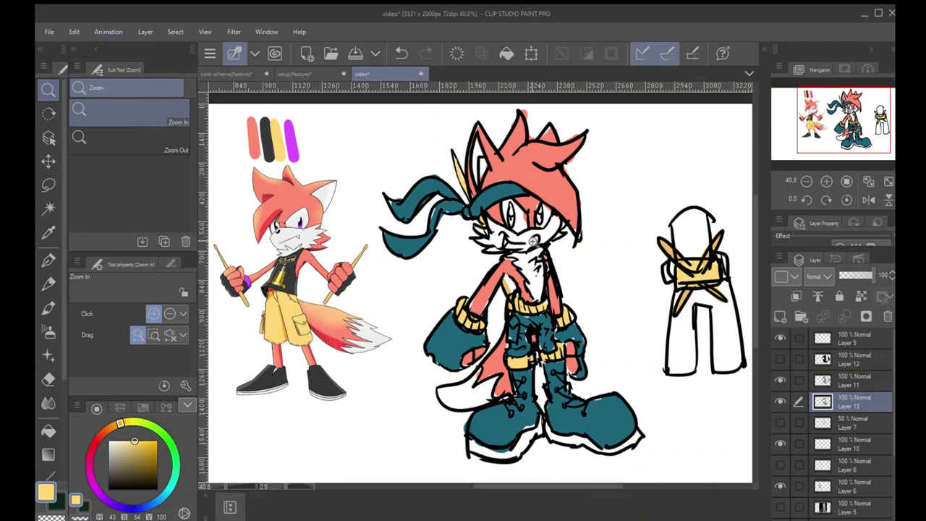
{"action": "left_click", "coordinate": [294, 154], "text": "alt"}
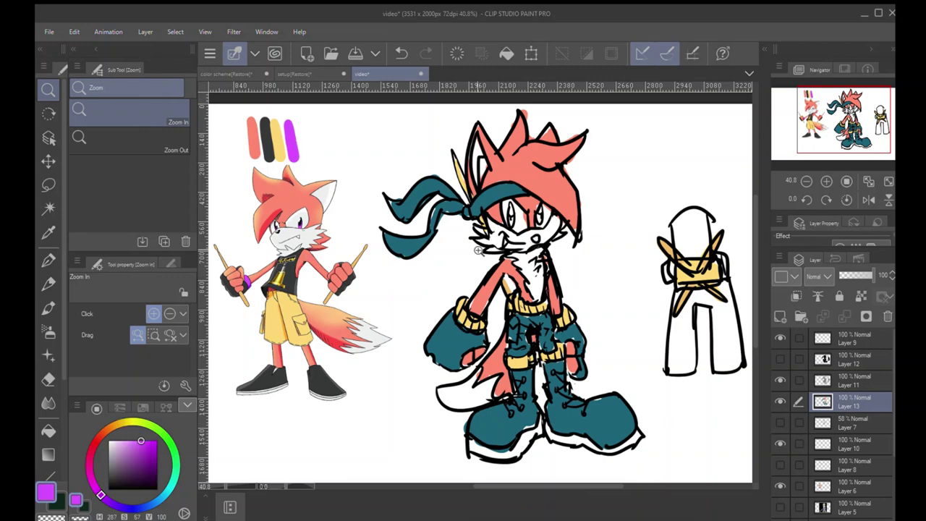
{"action": "key", "text": "p"}
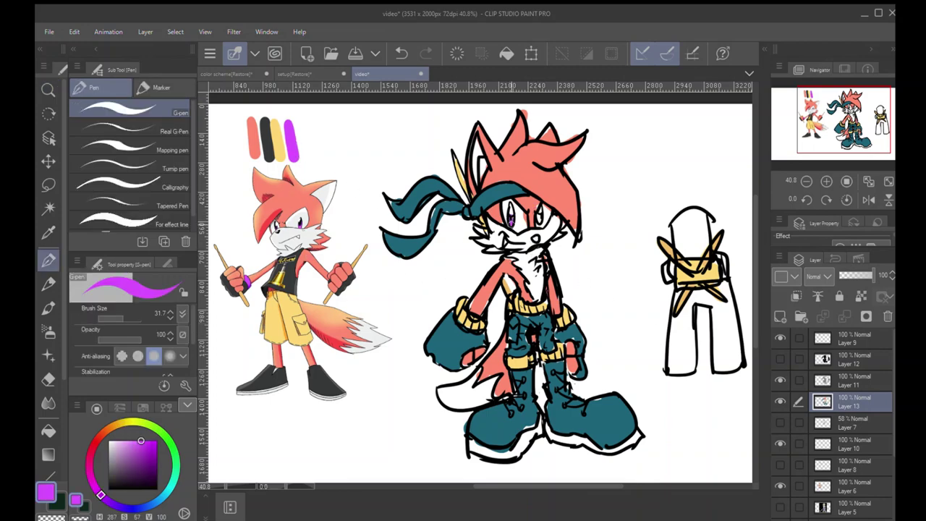
{"action": "key", "text": "slash"}
{"action": "left_click_drag", "start_coordinate": [510, 237], "coordinate": [502, 277]}
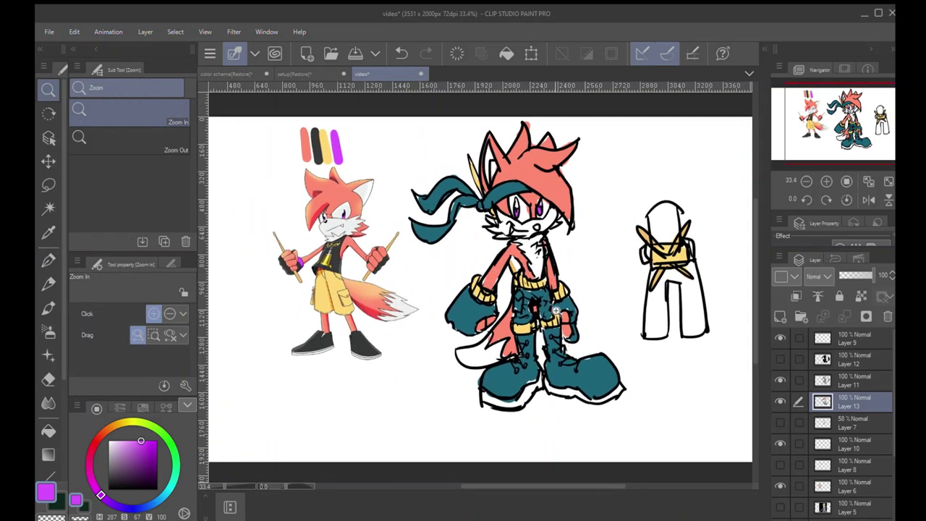
{"action": "key", "text": "ctrl+z"}
Choose a bright saturated red and paint both of the sketched character's irises with it
{"action": "mouse_move", "coordinate": [109, 431]}
{"action": "left_mouse_down"}
{"action": "mouse_move", "coordinate": [97, 438]}
{"action": "mouse_move", "coordinate": [146, 445]}
{"action": "mouse_move", "coordinate": [153, 435]}
{"action": "left_mouse_up"}
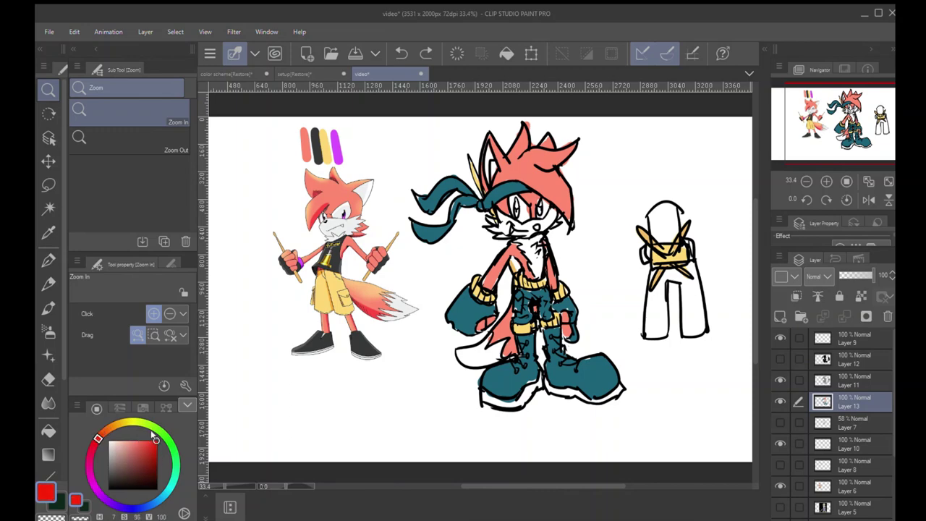
{"action": "key", "text": "p"}
{"action": "left_click_drag", "start_coordinate": [521, 209], "coordinate": [527, 212]}
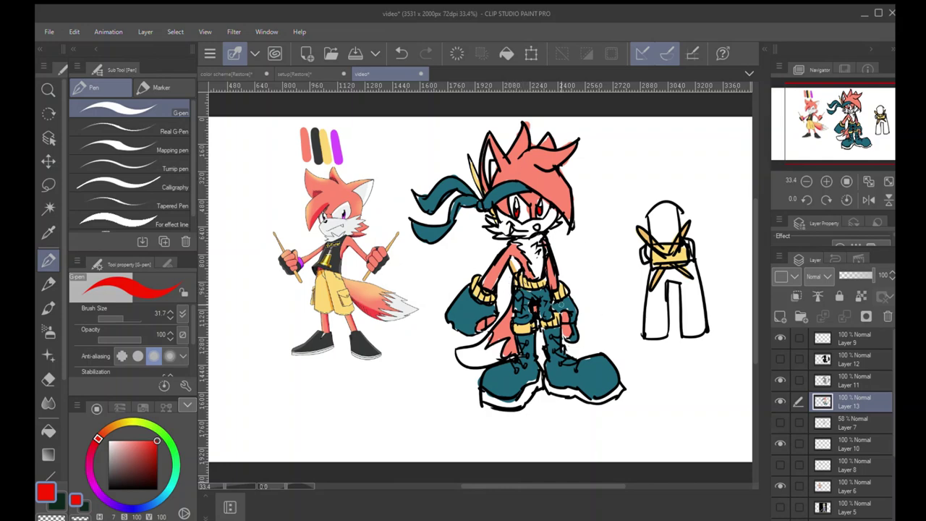
Outline a second pointed stick beside the first one at the headband, in black with brush size 8.0
{"action": "key", "text": "ctrl+space"}
{"action": "left_click_drag", "start_coordinate": [519, 229], "coordinate": [516, 253]}
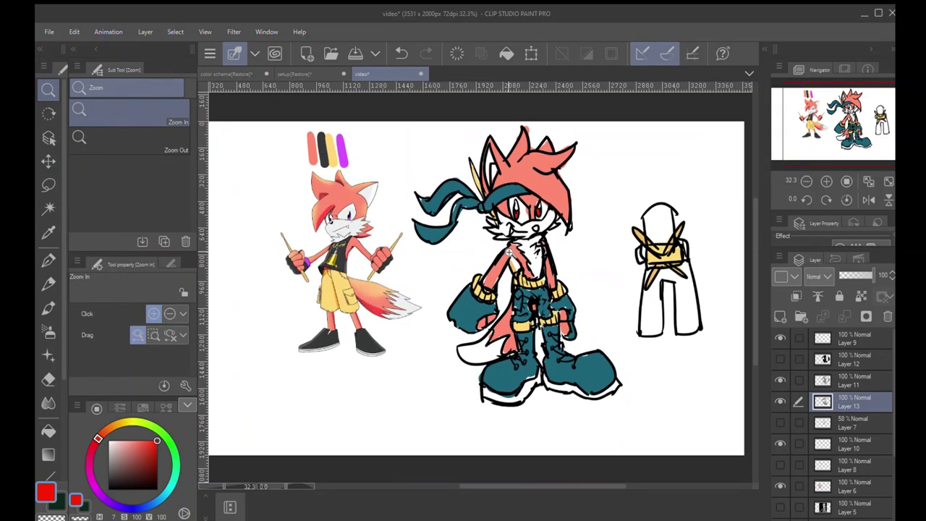
{"action": "left_click_drag", "start_coordinate": [503, 276], "coordinate": [512, 300]}
{"action": "key", "text": "p"}
{"action": "left_click", "coordinate": [112, 477]}
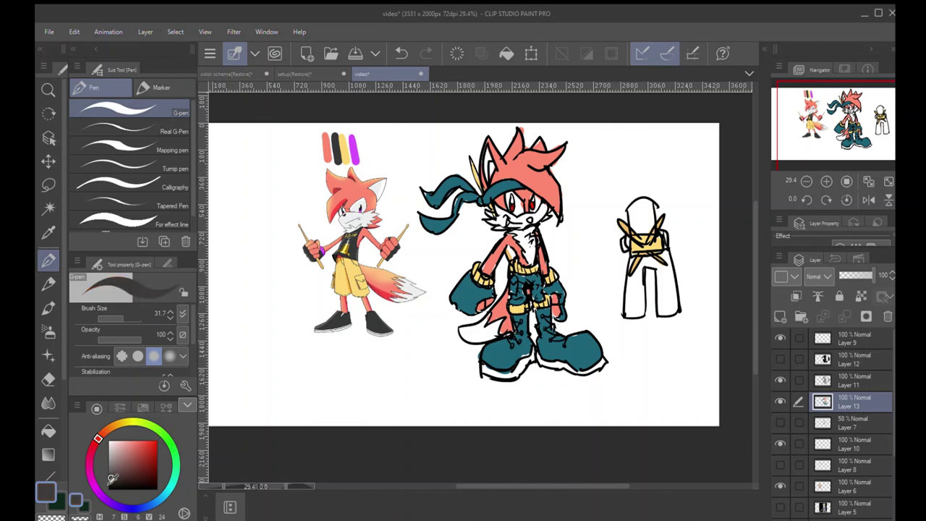
{"action": "left_click", "coordinate": [108, 489]}
{"action": "key", "text": "bracketleft"}
{"action": "key", "text": "bracketleft"}
{"action": "key", "text": "bracketleft"}
{"action": "key", "text": "bracketleft"}
{"action": "key", "text": "bracketleft"}
{"action": "key", "text": "bracketleft"}
{"action": "key", "text": "bracketleft"}
{"action": "key", "text": "bracketleft"}
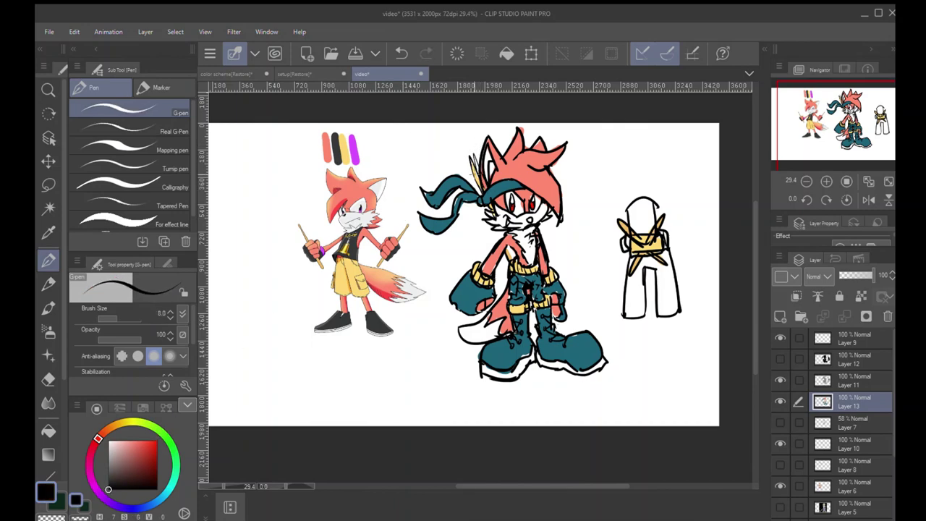
Sample the yellow from the first headband stick and fill the second one with it at brush size 20.5
{"action": "left_click", "coordinate": [475, 175], "text": "alt"}
{"action": "key", "text": "bracketright"}
{"action": "key", "text": "bracketright"}
{"action": "key", "text": "bracketright"}
{"action": "key", "text": "bracketright"}
{"action": "key", "text": "bracketright"}
{"action": "key", "text": "bracketleft"}
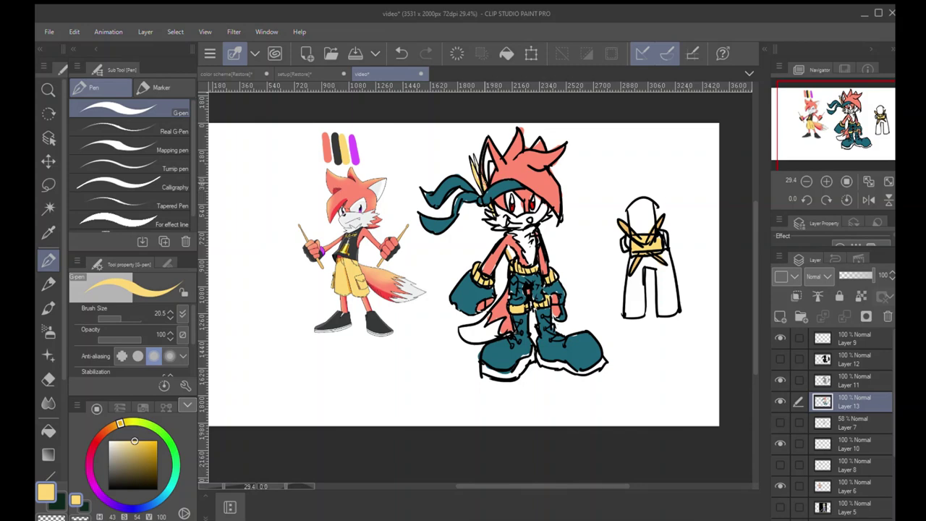
Try yellow pen strokes over the sketched character's glove, arm, face and headband
{"action": "key", "text": "ctrl+space"}
{"action": "left_click_drag", "start_coordinate": [474, 192], "coordinate": [477, 231]}
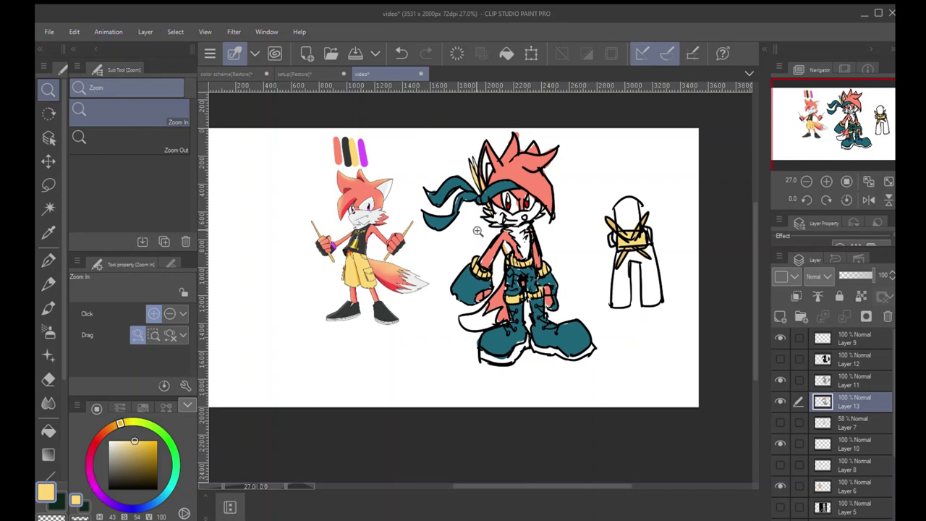
{"action": "key", "text": "p"}
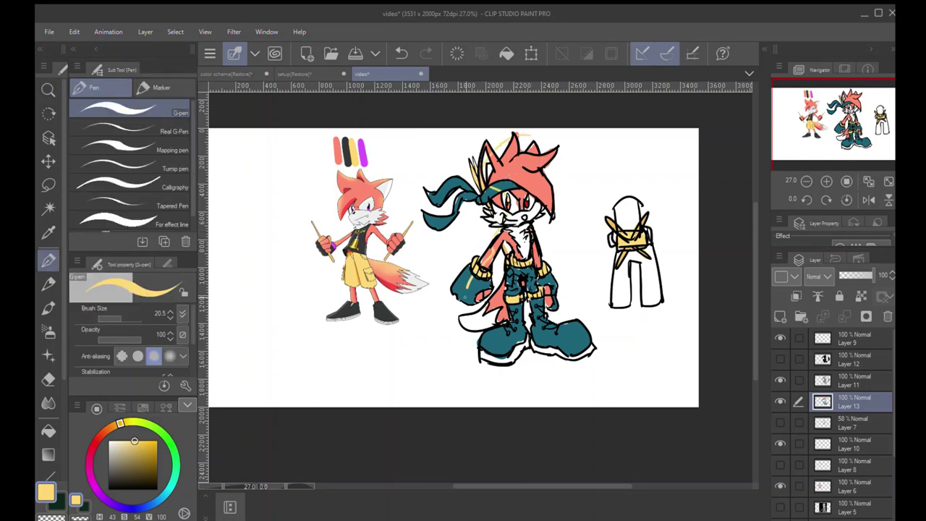
{"action": "mouse_move", "coordinate": [465, 297]}
{"action": "left_mouse_down"}
{"action": "mouse_move", "coordinate": [522, 323]}
{"action": "mouse_move", "coordinate": [536, 133]}
{"action": "mouse_move", "coordinate": [511, 149]}
{"action": "left_mouse_up"}
{"action": "key", "text": "ctrl+z"}
Paint the sketched character's nose solid black with brush size 57.4
{"action": "left_click_drag", "start_coordinate": [126, 467], "coordinate": [74, 515]}
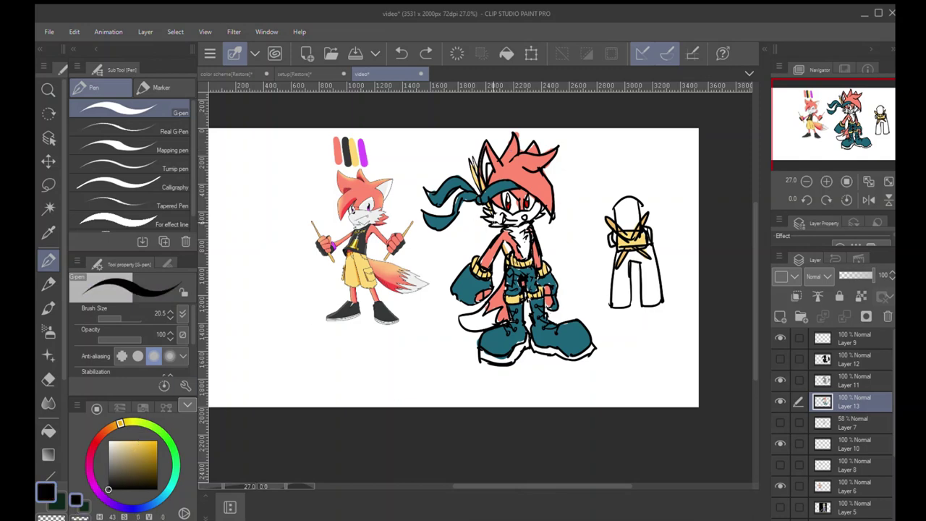
{"action": "left_click_drag", "start_coordinate": [494, 222], "coordinate": [512, 224]}
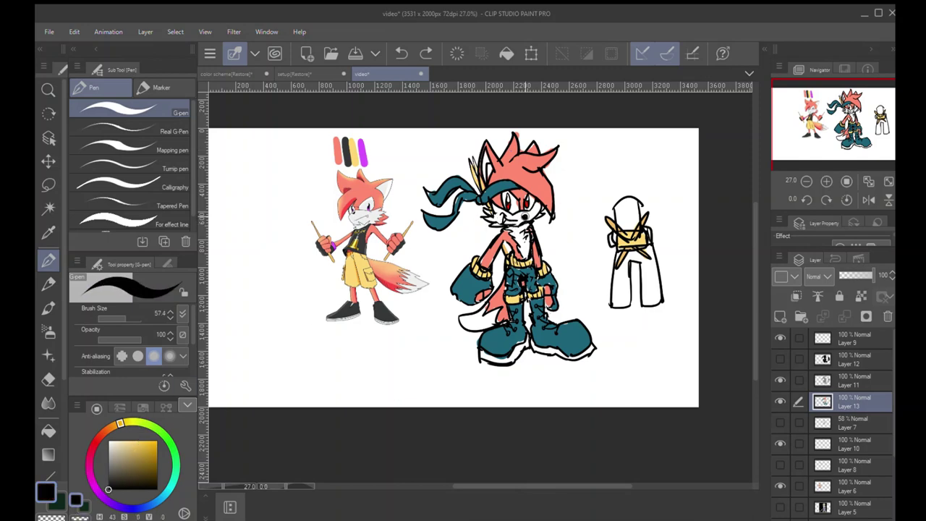
{"action": "key", "text": "e"}
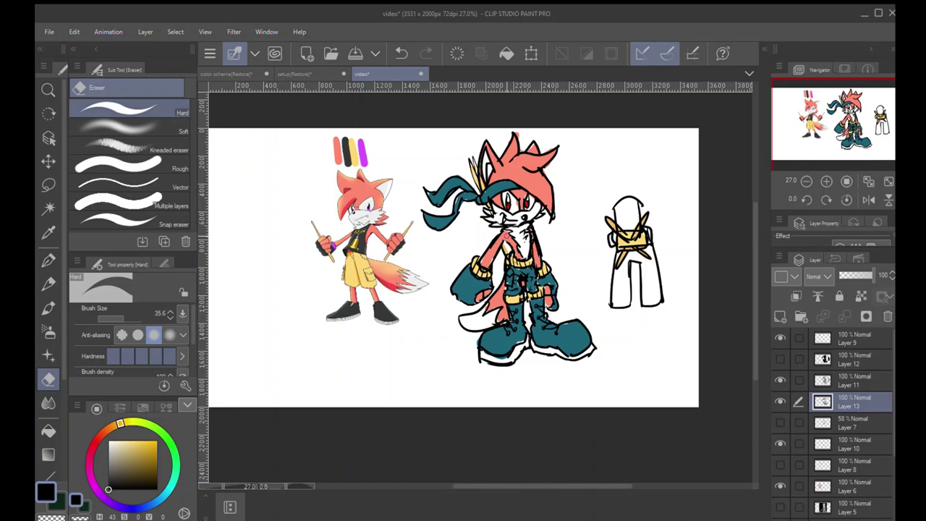
Hide Layer 9 with the palette swatches and briefly toggle Layer 11's visibility
{"action": "key", "text": "ctrl+space"}
{"action": "mouse_move", "coordinate": [497, 238]}
{"action": "left_mouse_down"}
{"action": "mouse_move", "coordinate": [473, 250]}
{"action": "mouse_move", "coordinate": [496, 250]}
{"action": "left_mouse_up"}
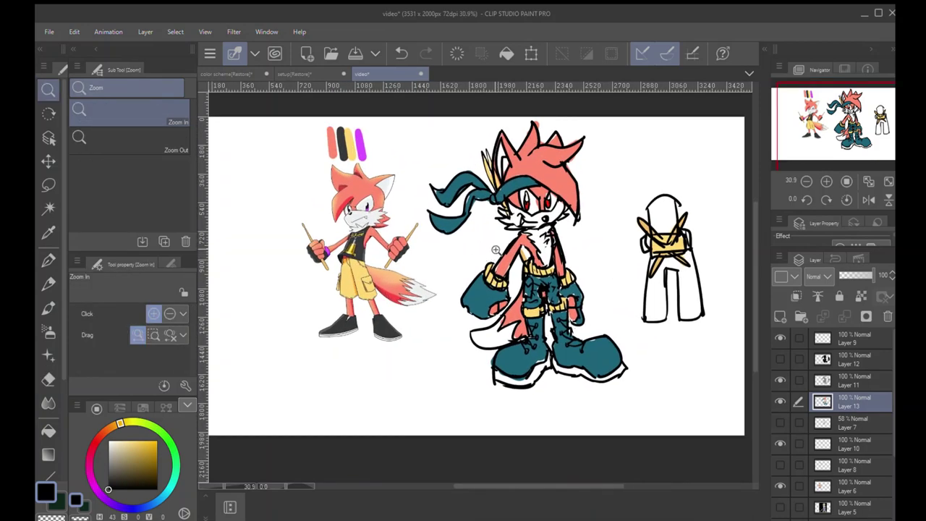
{"action": "left_click", "coordinate": [776, 338]}
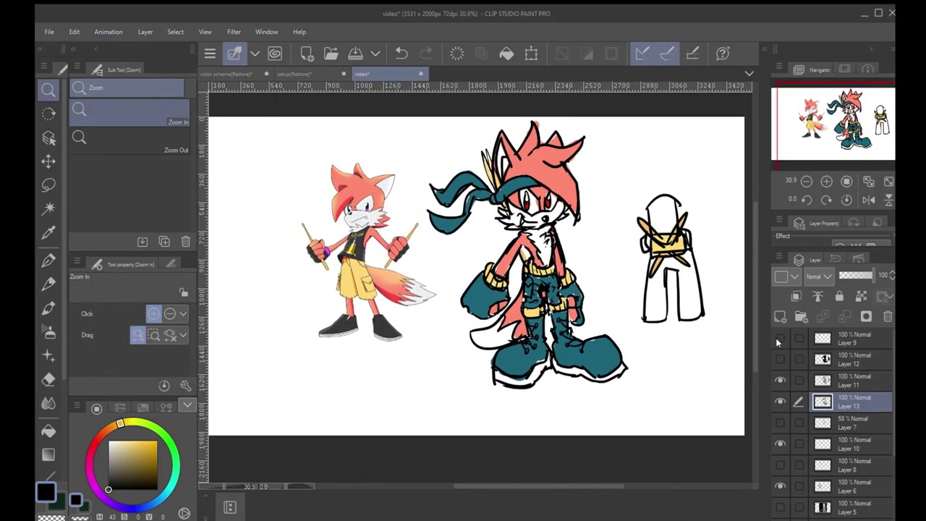
{"action": "left_click", "coordinate": [779, 382]}
{"action": "left_click", "coordinate": [779, 381]}
Lasso the coloured fox on Layer 6, scale it up to about the sketched character's height, shift it slightly away from the sketch, and deselect
{"action": "left_click", "coordinate": [817, 483]}
{"action": "key", "text": "m"}
{"action": "mouse_move", "coordinate": [321, 378]}
{"action": "left_mouse_down"}
{"action": "mouse_move", "coordinate": [285, 176]}
{"action": "mouse_move", "coordinate": [334, 421]}
{"action": "mouse_move", "coordinate": [324, 397]}
{"action": "left_mouse_up"}
{"action": "key", "text": "ctrl+t"}
{"action": "left_click_drag", "start_coordinate": [376, 436], "coordinate": [371, 515]}
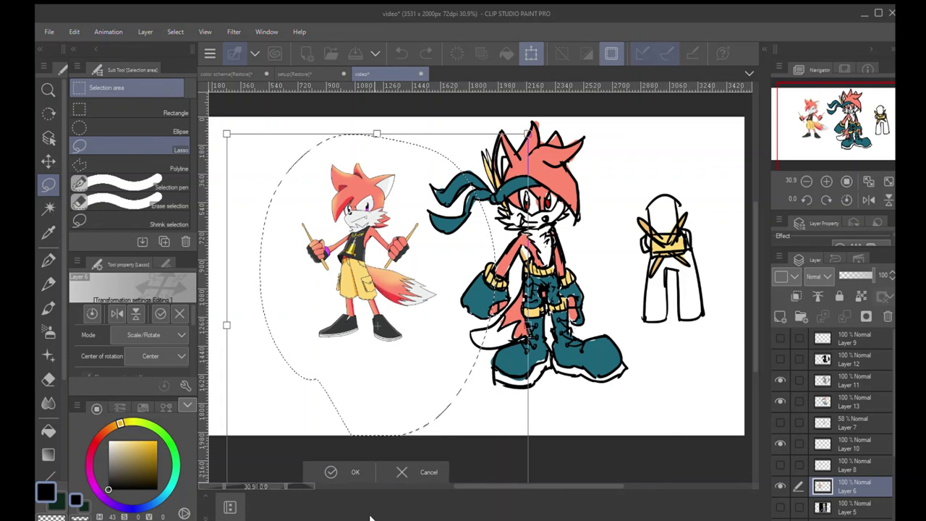
{"action": "left_click_drag", "start_coordinate": [376, 133], "coordinate": [376, 79]}
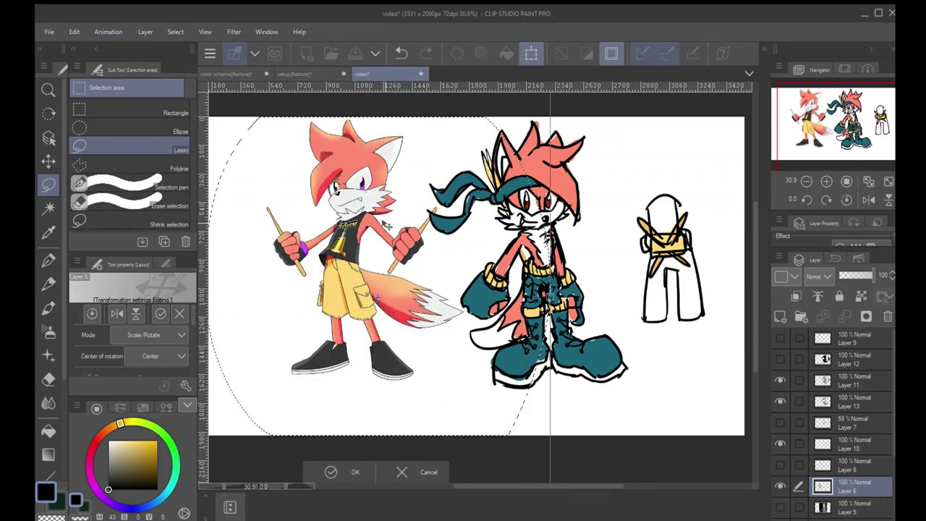
{"action": "left_click_drag", "start_coordinate": [359, 287], "coordinate": [336, 303]}
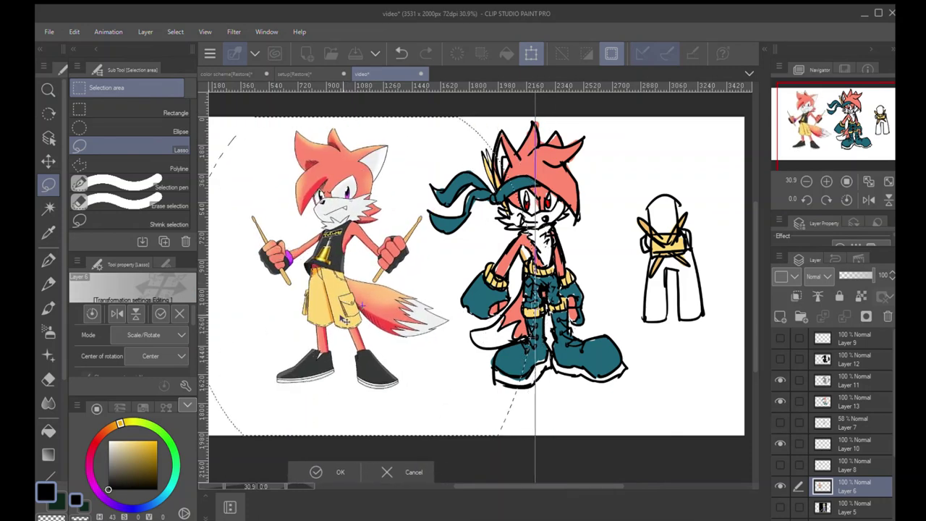
{"action": "left_click", "coordinate": [313, 472]}
{"action": "key", "text": "ctrl+d"}
Try black pen marks on the sketched character's head, from the headband sticks to the eyes
{"action": "key", "text": "ctrl+space"}
{"action": "left_click_drag", "start_coordinate": [444, 304], "coordinate": [429, 318]}
{"action": "scroll", "coordinate": [428, 317], "scroll_direction": "up", "scroll_amount": 1}
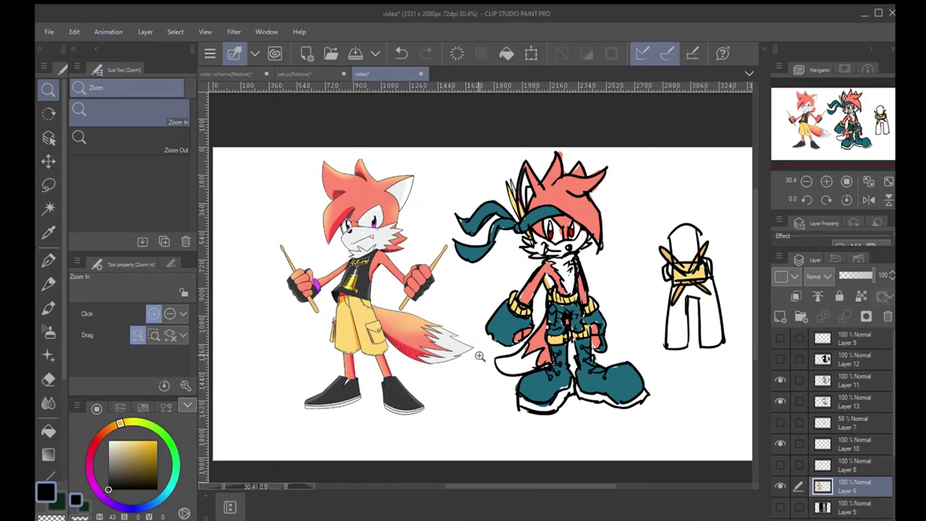
{"action": "key", "text": "p"}
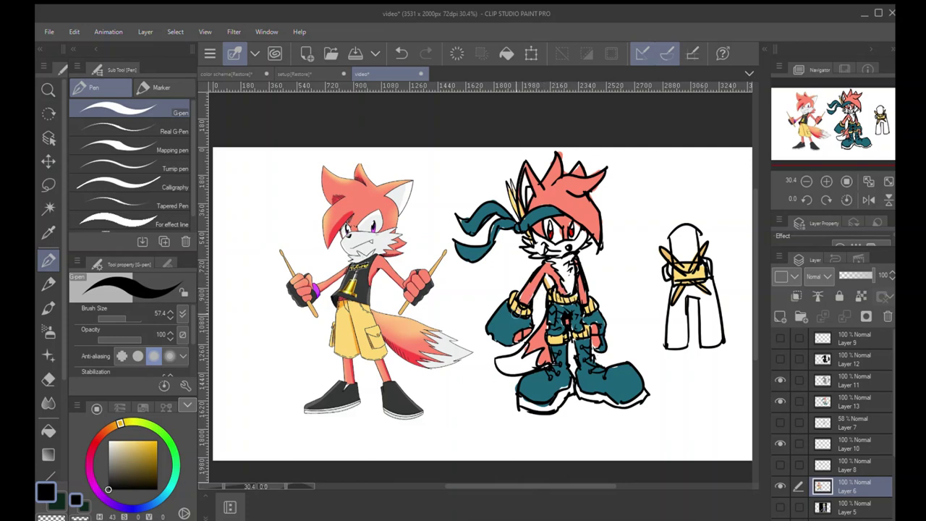
{"action": "mouse_move", "coordinate": [510, 175]}
{"action": "left_mouse_down"}
{"action": "mouse_move", "coordinate": [451, 227]}
{"action": "mouse_move", "coordinate": [538, 249]}
{"action": "mouse_move", "coordinate": [560, 234]}
{"action": "left_mouse_up"}
{"action": "key", "text": "ctrl+z"}
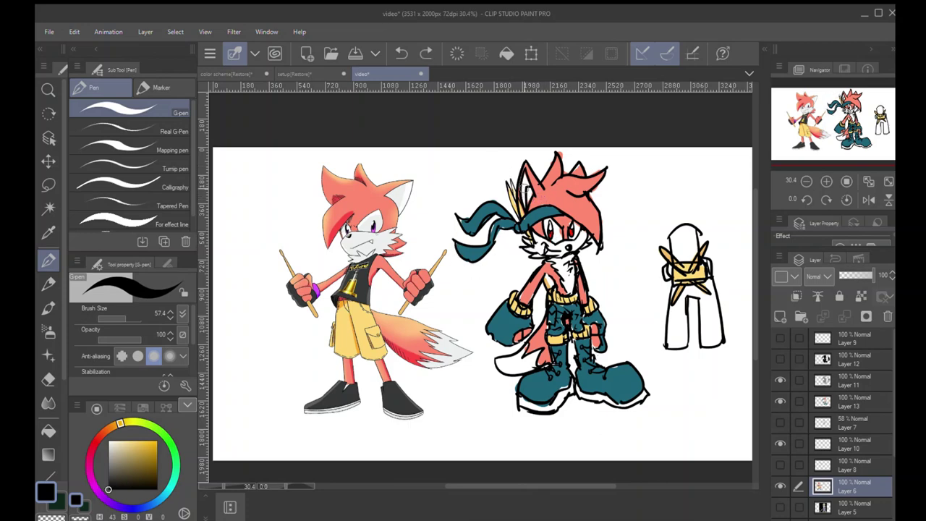